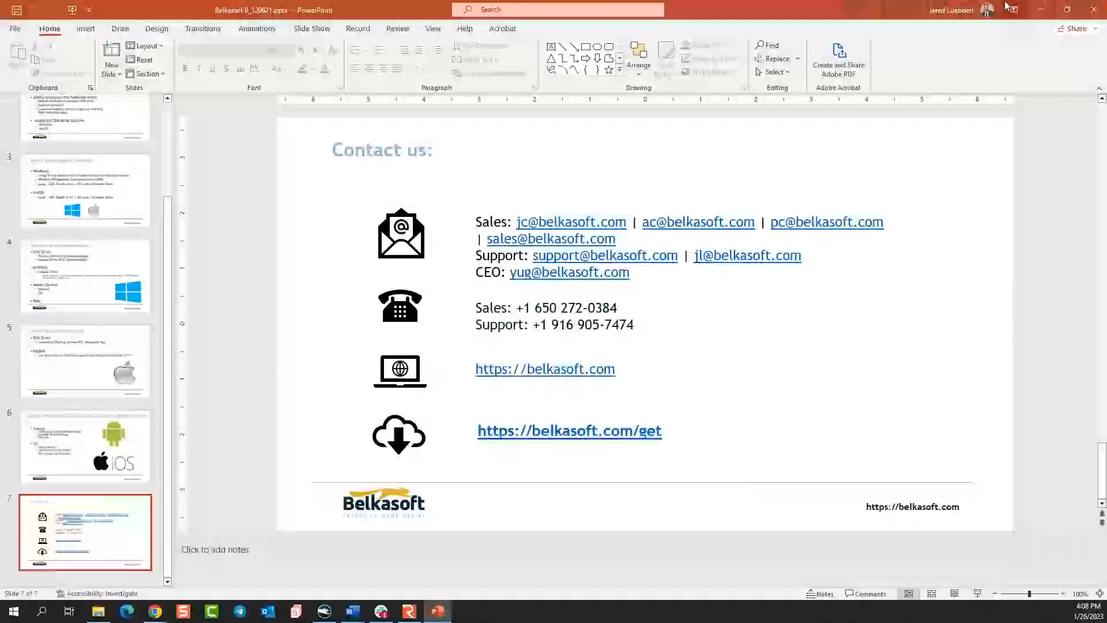
Switch to Belkasoft Remote Acquisition, view the endpoints as cards and return to the table view.
left_click(1041, 15)
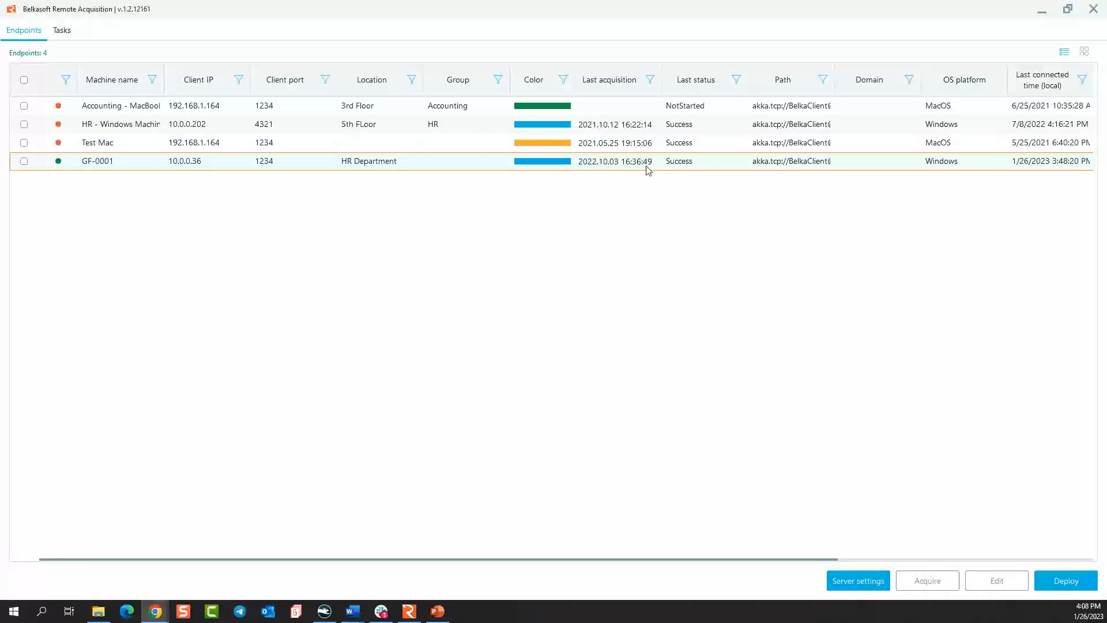
left_click(1084, 53)
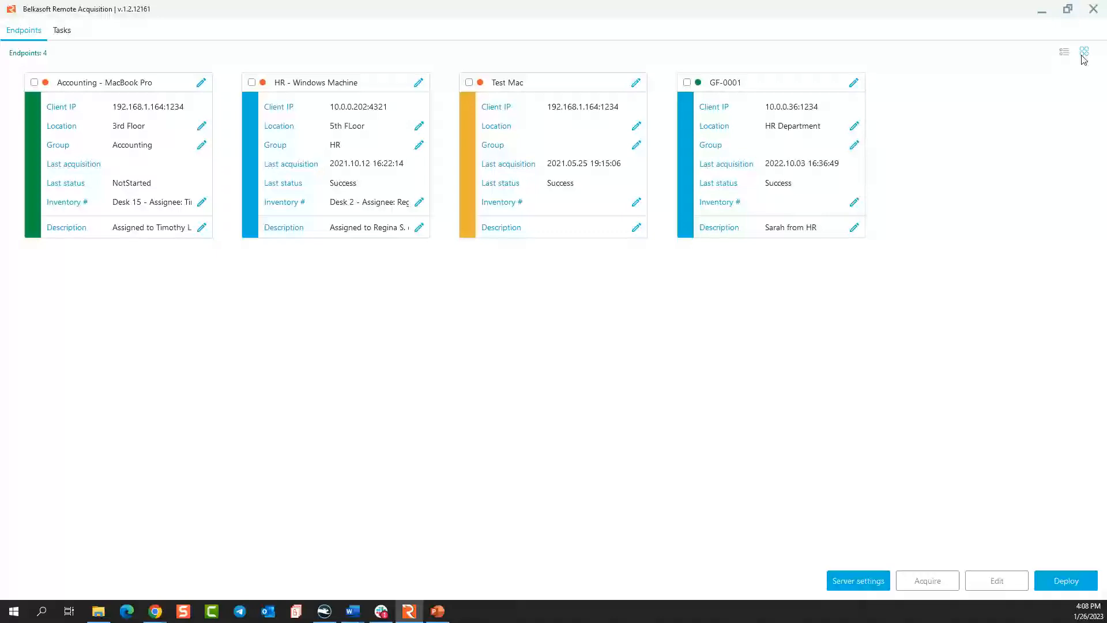
left_click(1064, 52)
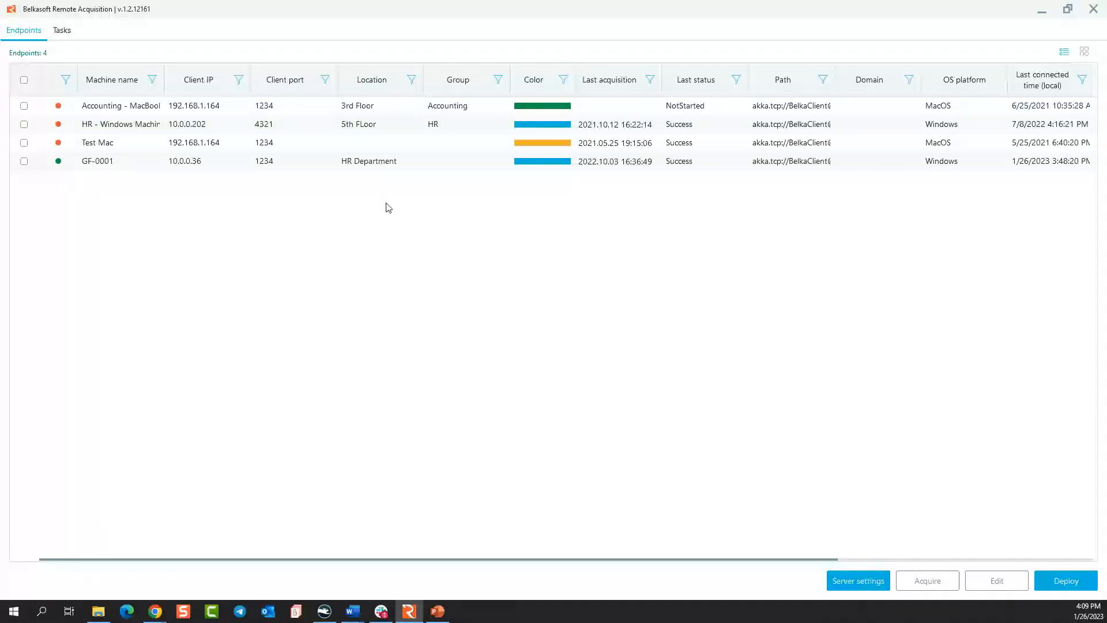
Mark the HR - Windows Machine, Test Mac and GF-0001 endpoints and clear all three selections again.
left_click(23, 124)
left_click(24, 142)
left_click(24, 161)
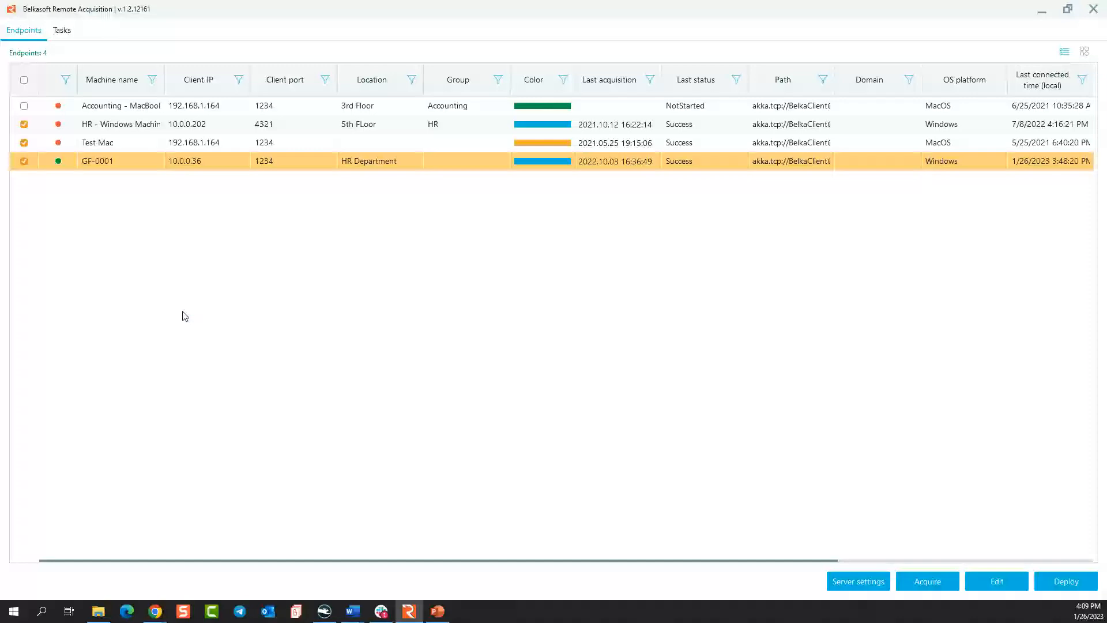
left_click(23, 161)
left_click(24, 143)
left_click(24, 124)
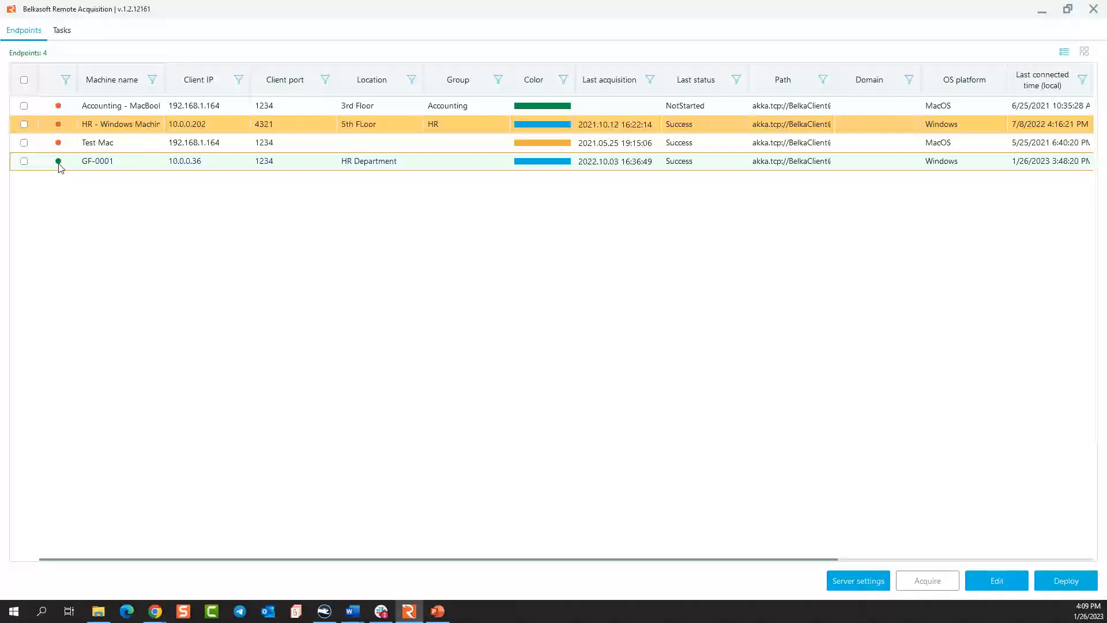
Go through the individual endpoint rows and leave the GF-0001 endpoint highlighted.
left_click(108, 143)
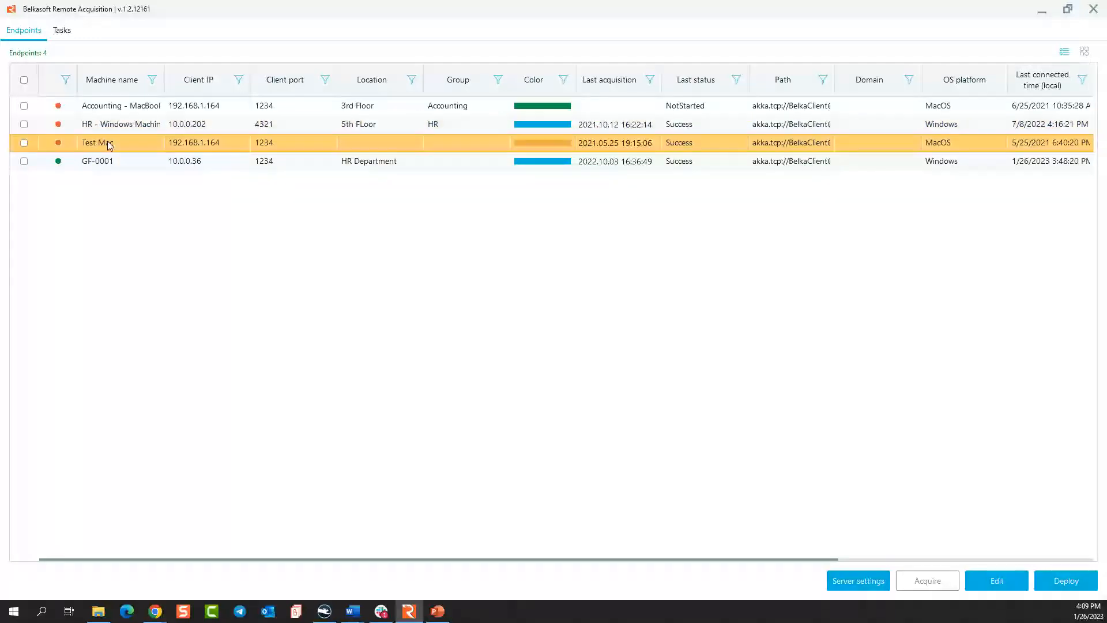
left_click(110, 127)
left_click(111, 107)
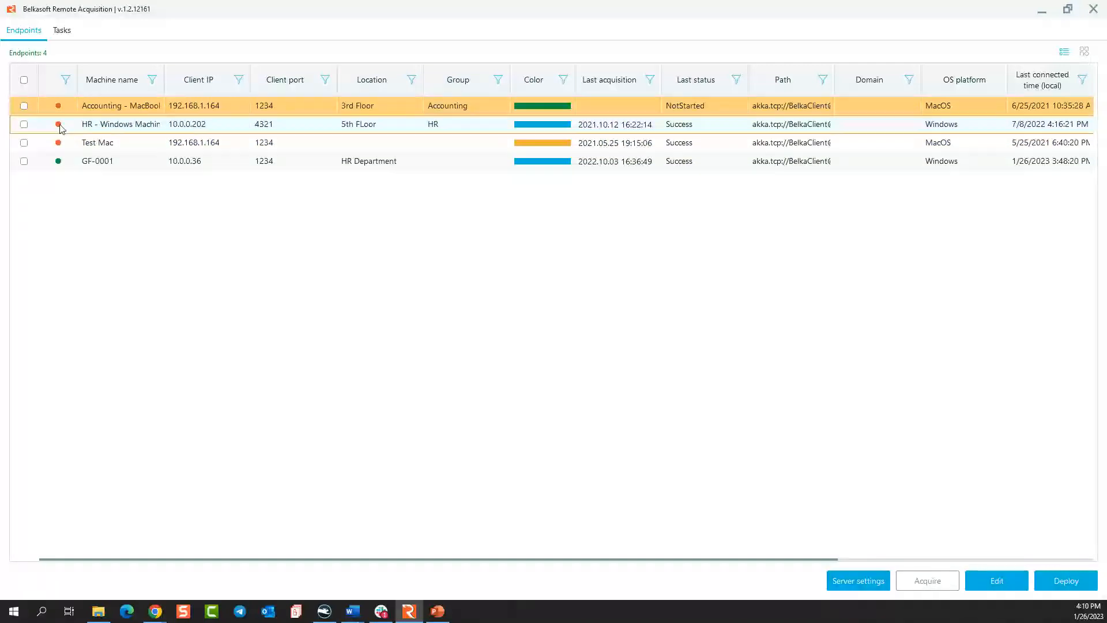
left_click(93, 163)
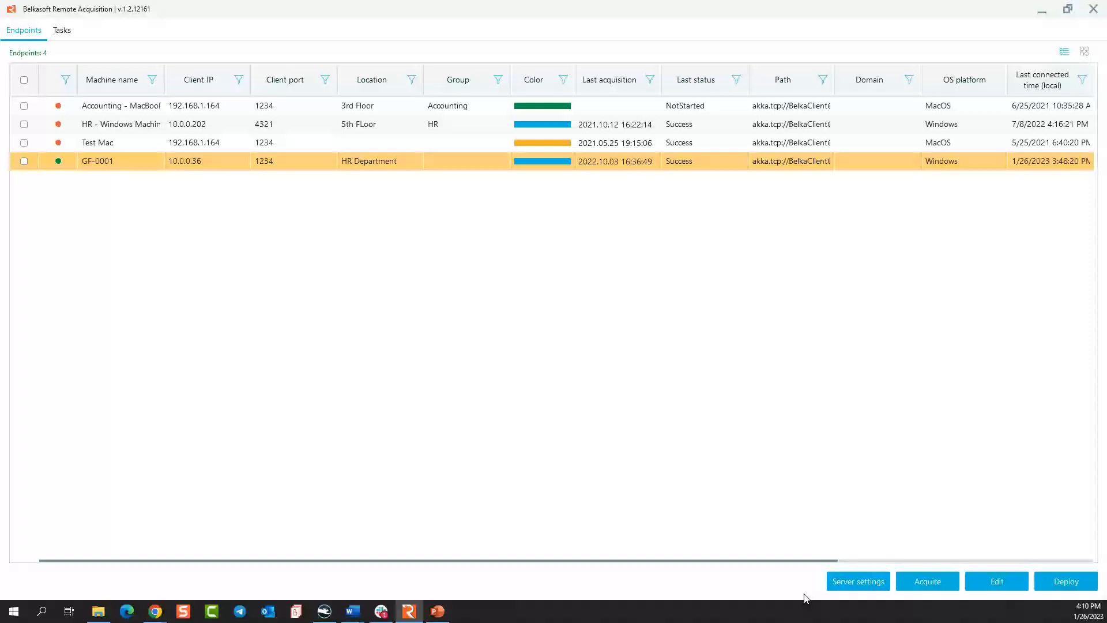
View the server's IP address and port settings and close them without changing anything.
left_click(860, 582)
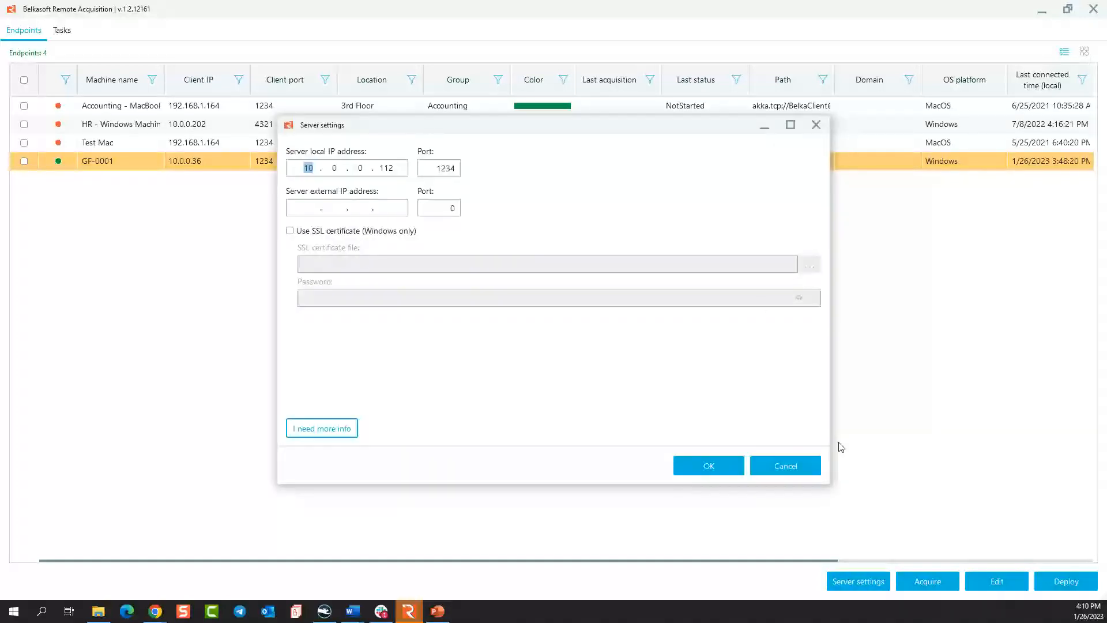
left_click_drag(715, 128, 706, 201)
left_click(805, 196)
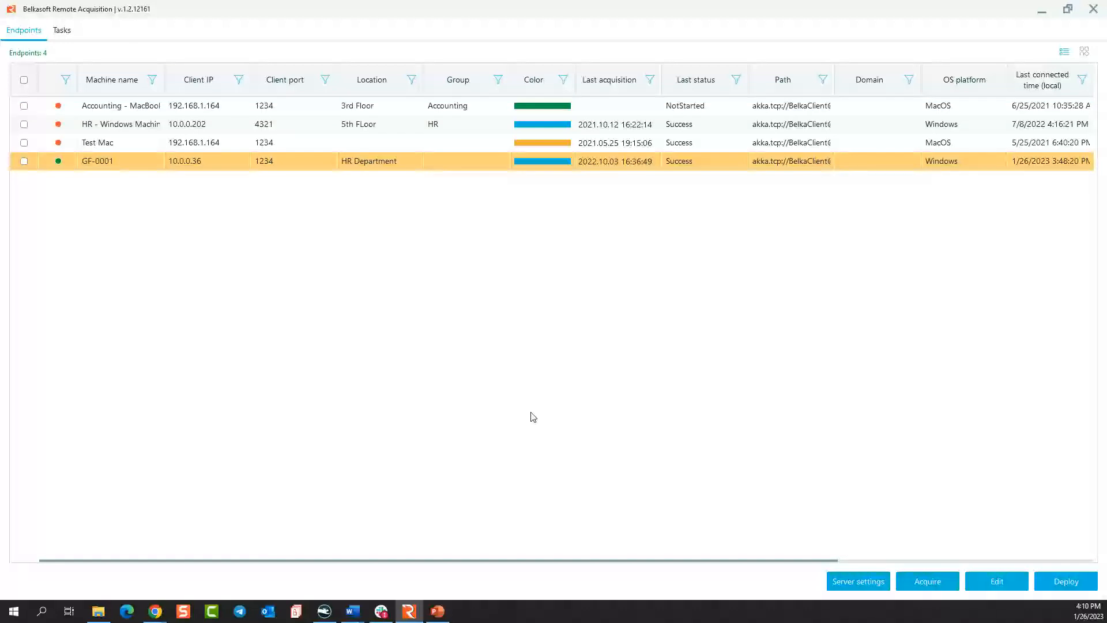
Try the SSL certificate option in the server settings and consult the help document, discarding the change.
left_click(859, 583)
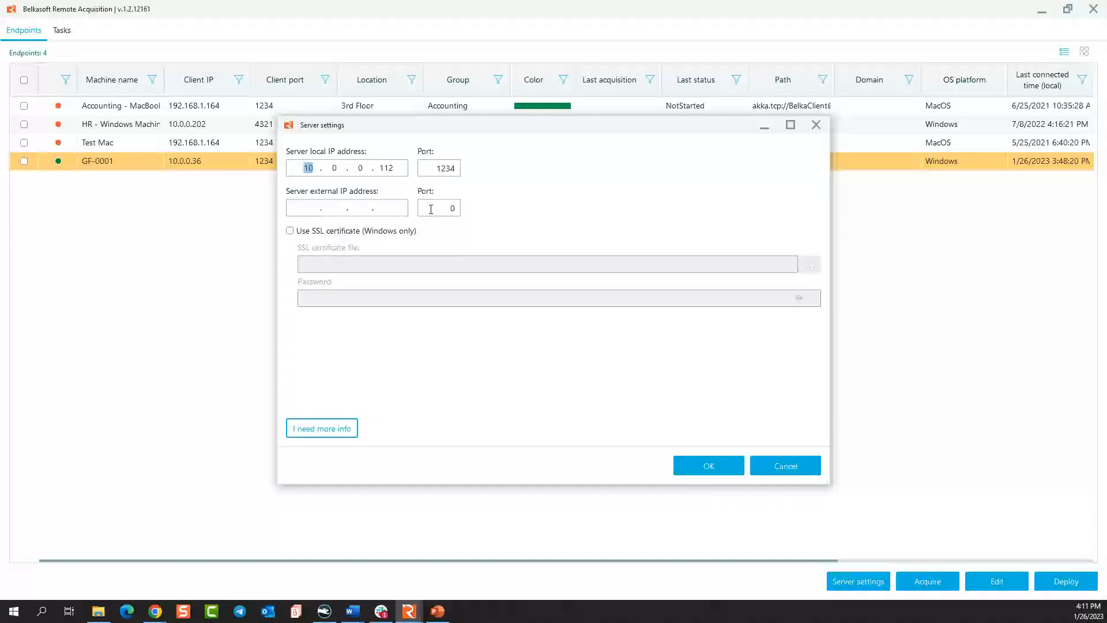
left_click(403, 232)
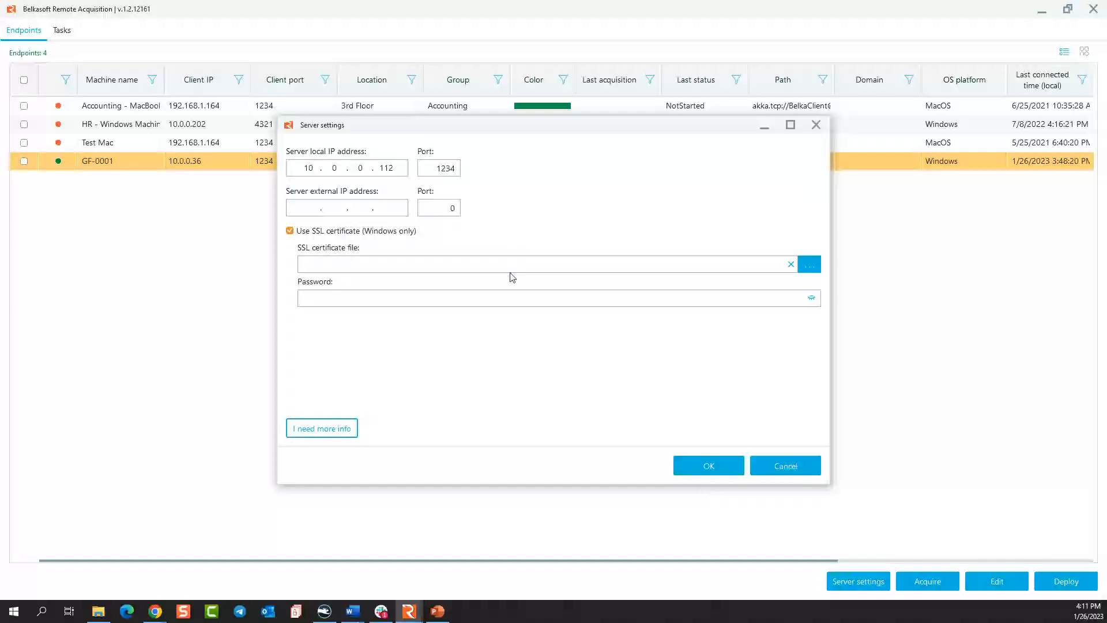
left_click(333, 434)
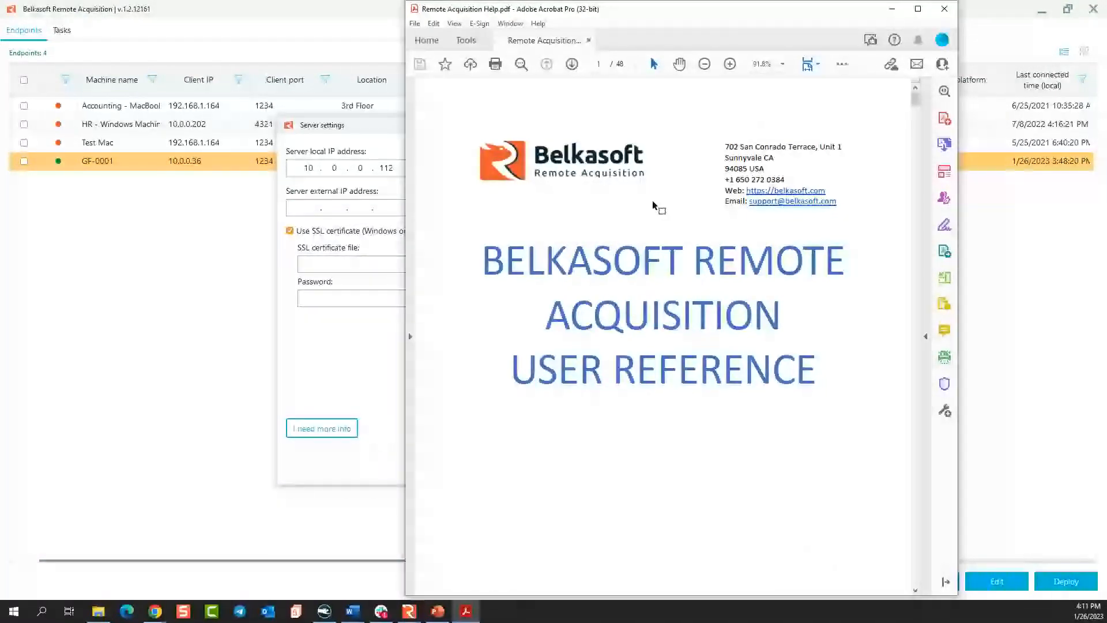
left_click(944, 14)
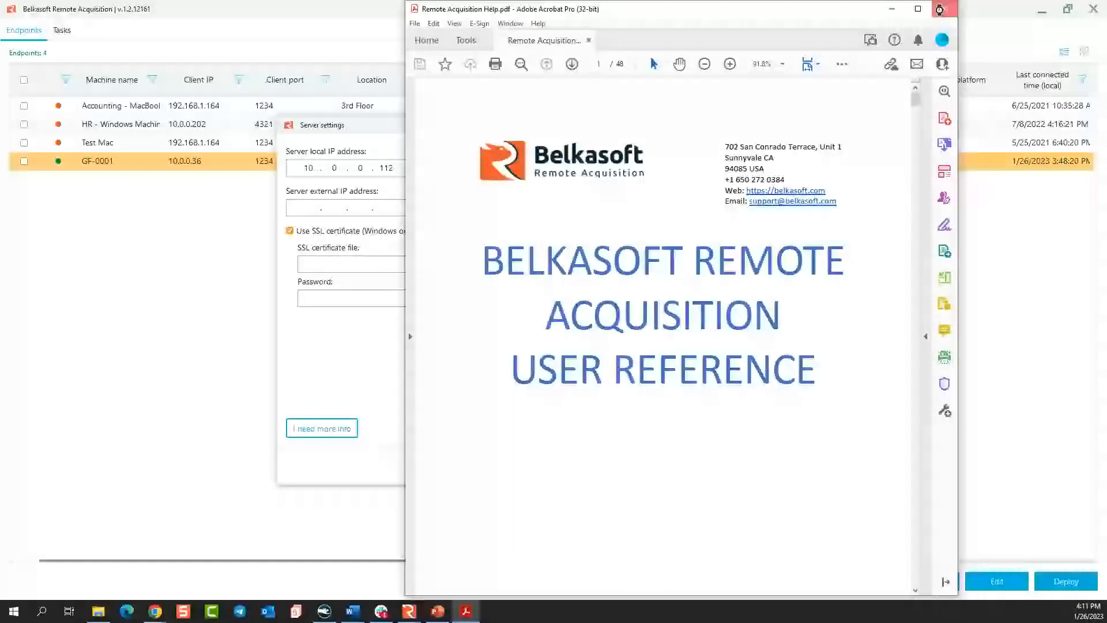
left_click(799, 466)
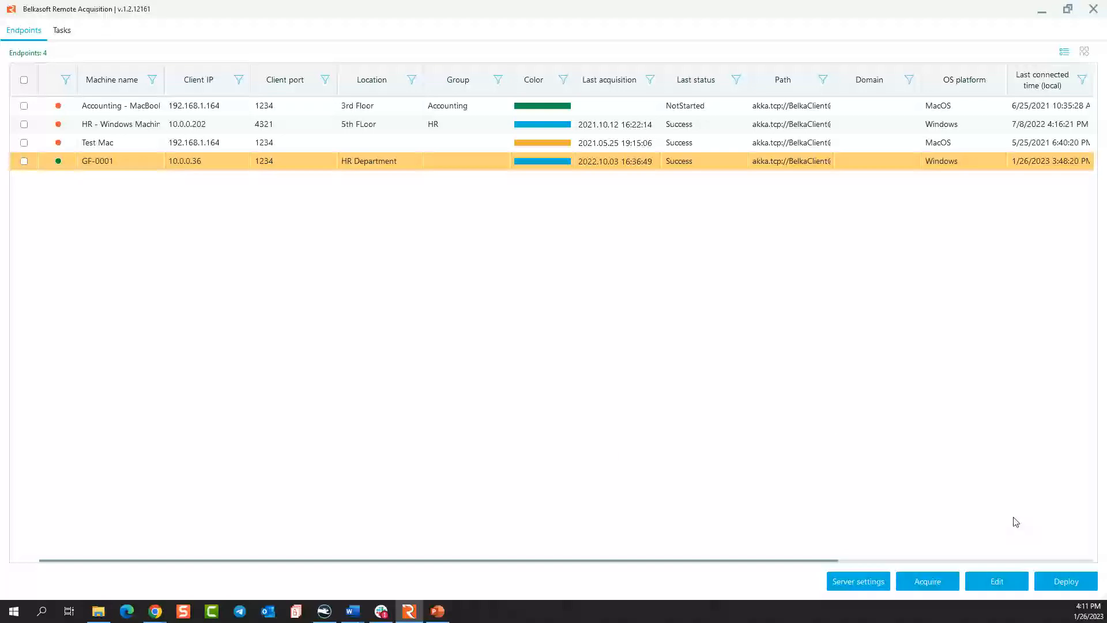
Prepare a Windows agent deployment via WMI in the same address range, entering IP 654.165.165.156 and enabling automatic configuration, up to the deployment review.
left_click(1064, 581)
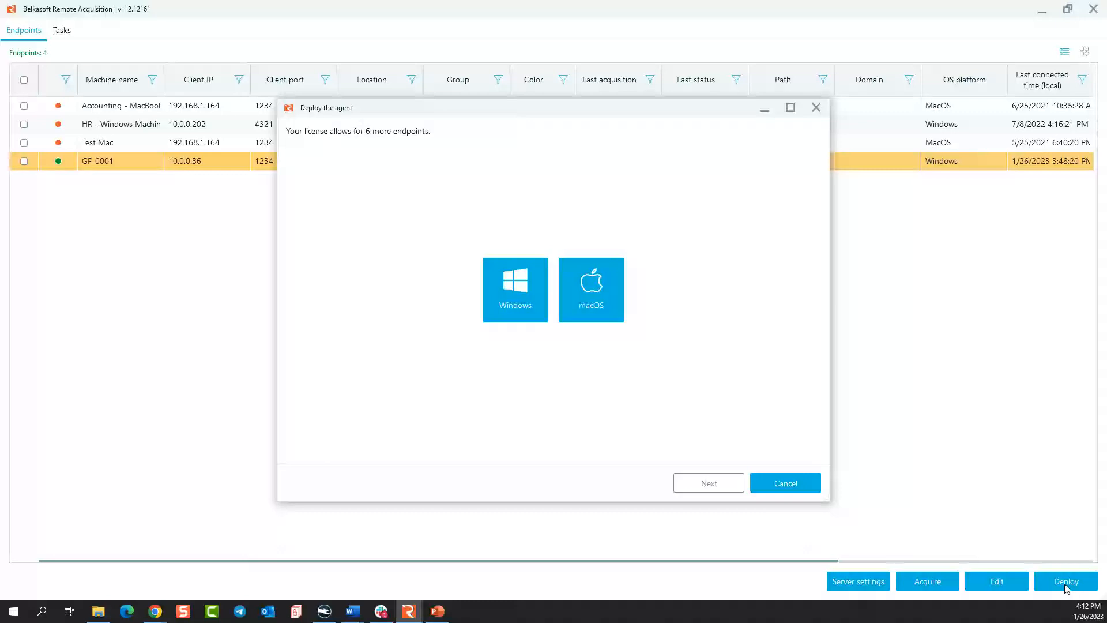
left_click(511, 294)
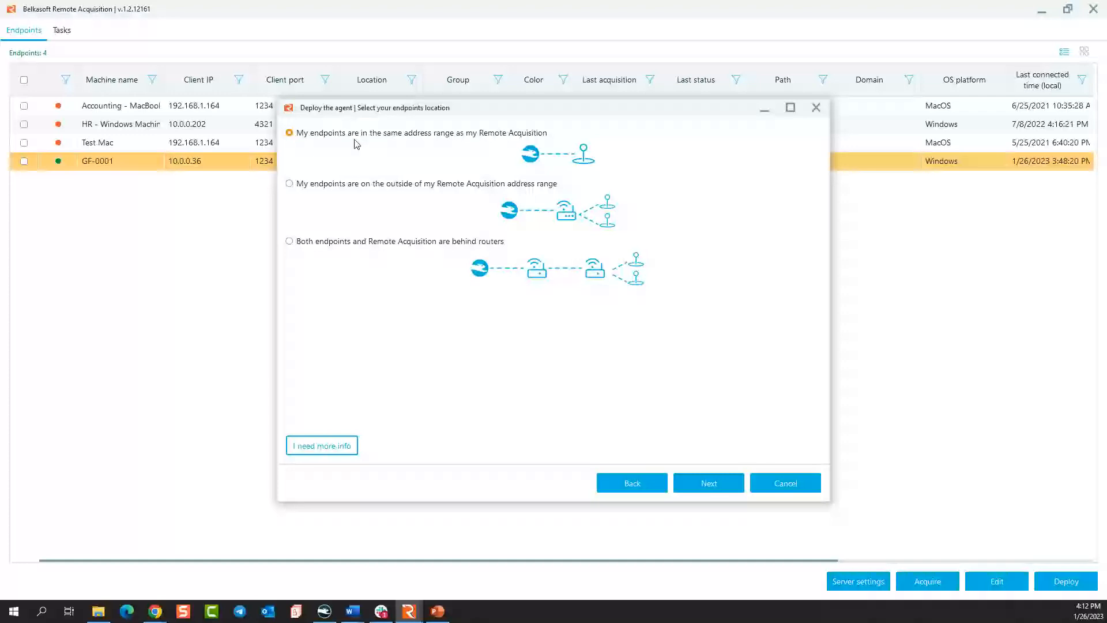
left_click(704, 483)
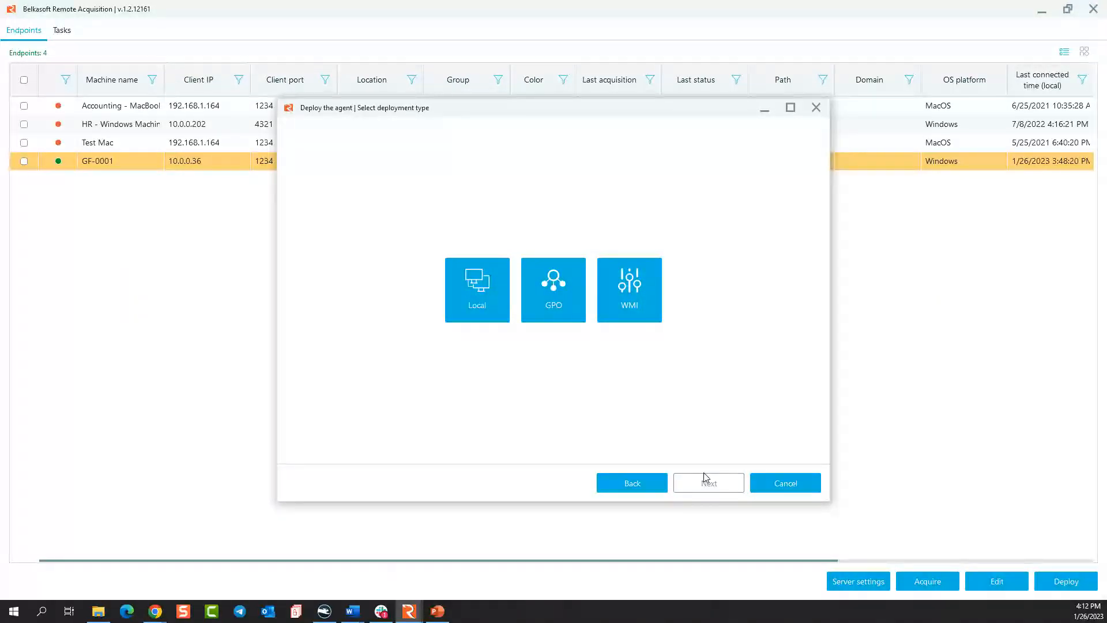
left_click(621, 307)
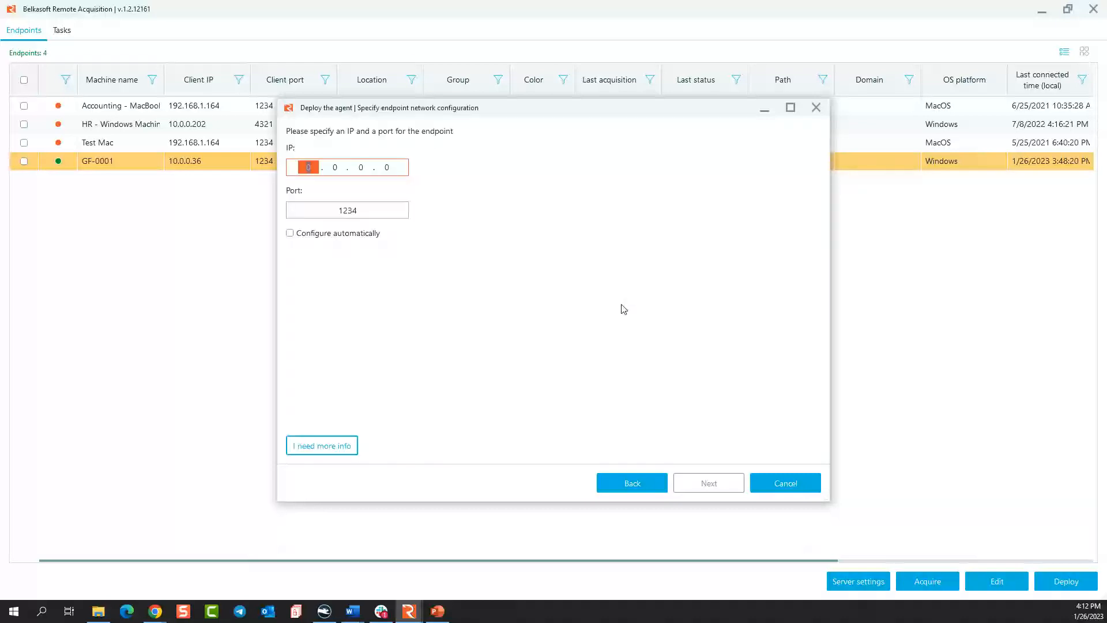
type("654.165.165.156")
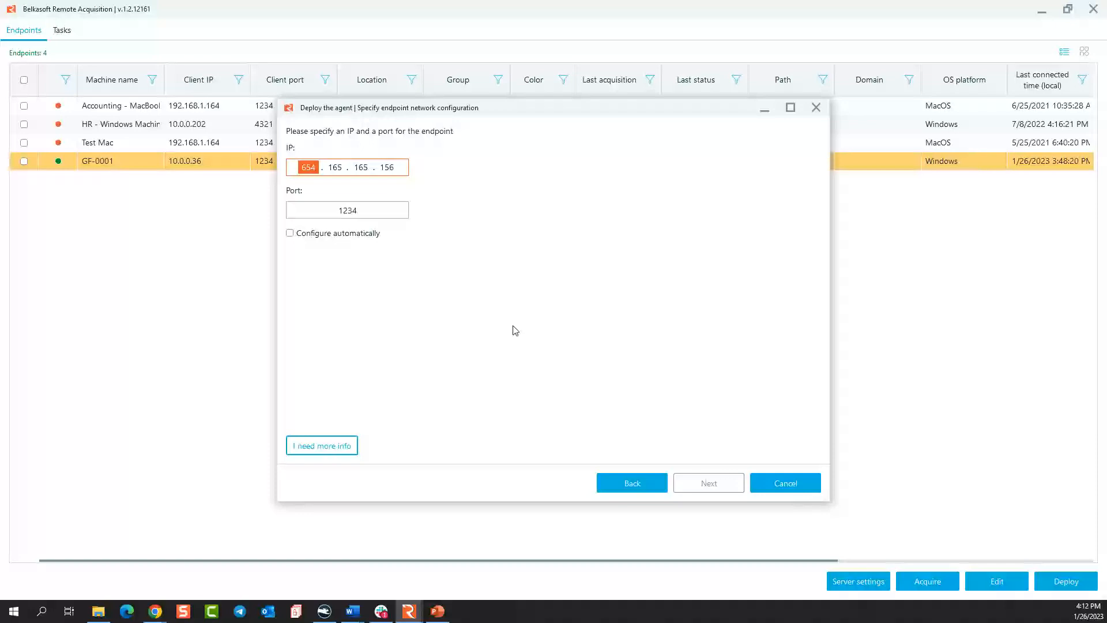
left_click(333, 234)
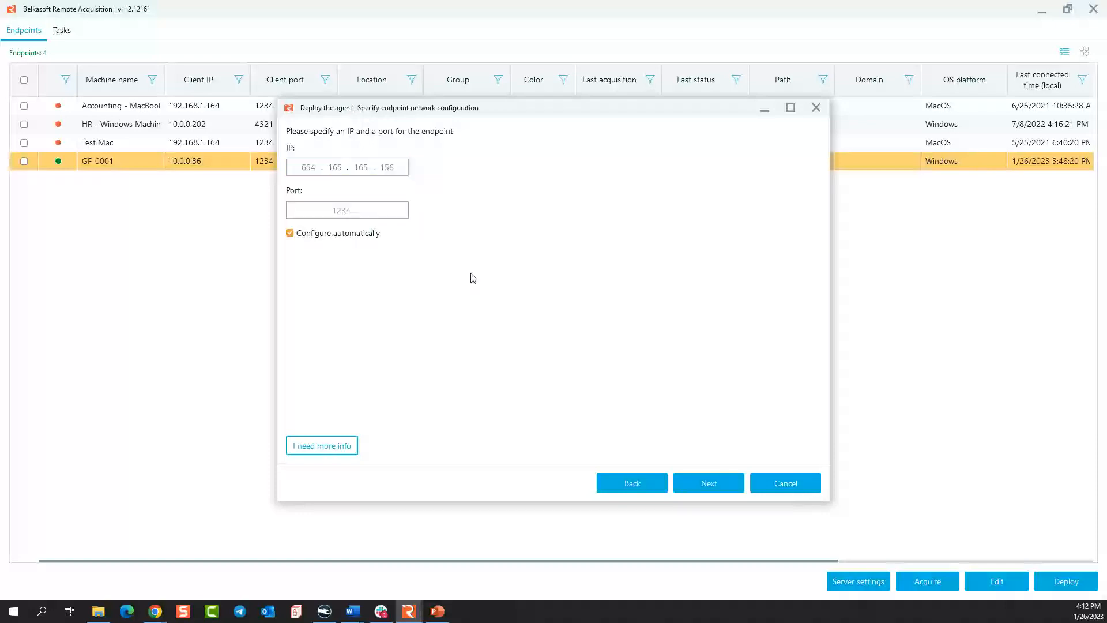
left_click(713, 489)
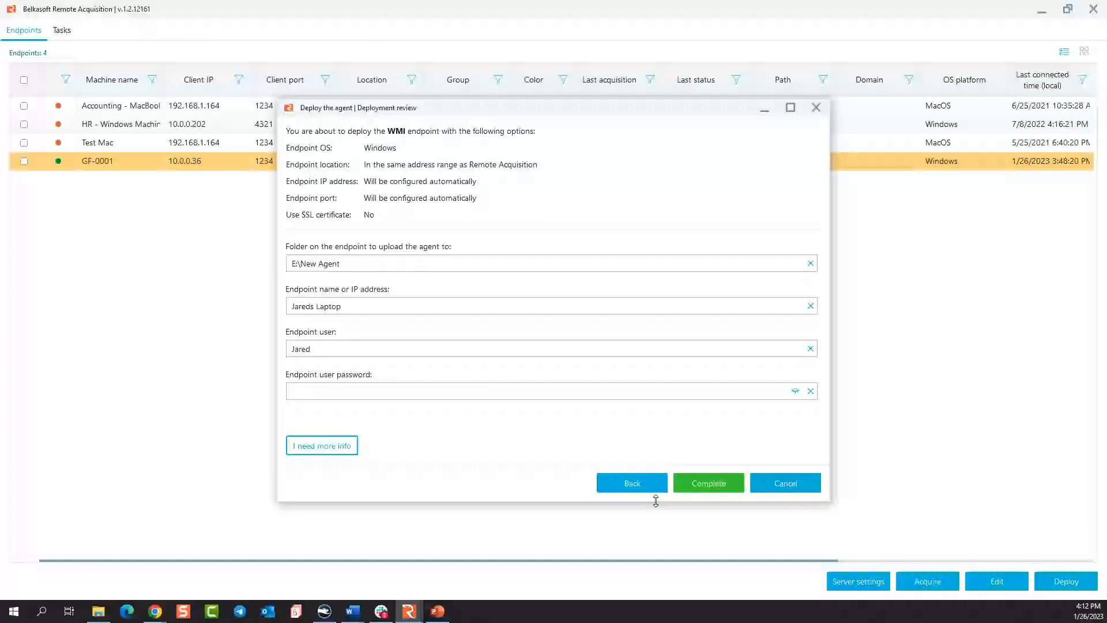
Return to the endpoint location choice, choose endpoints outside the Remote Acquisition address range and view the offered deployment types.
left_click(633, 485)
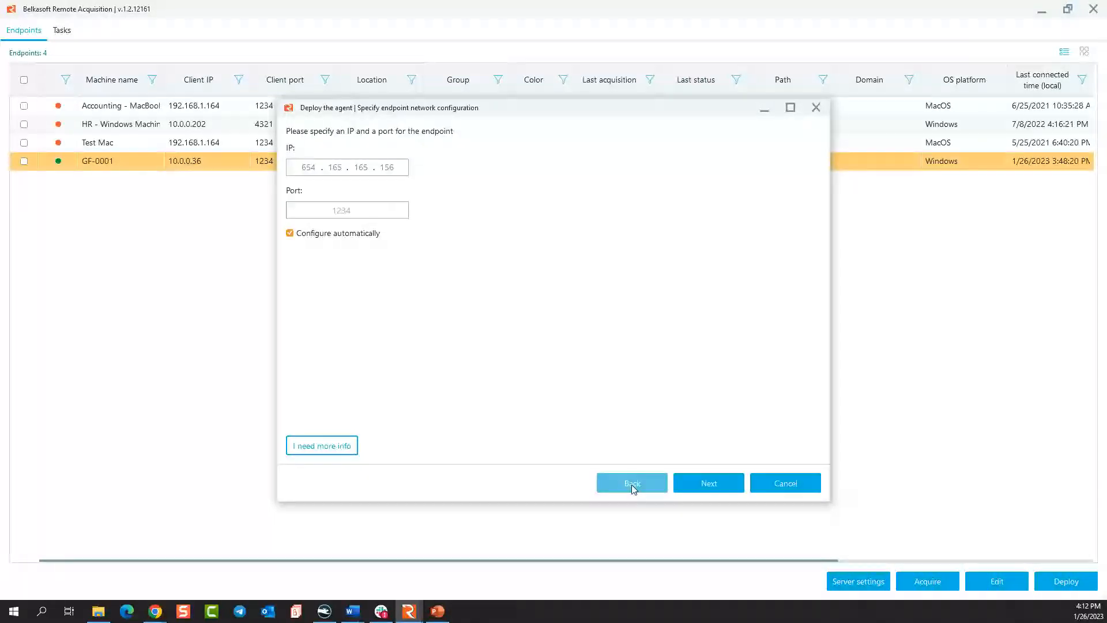
left_click(632, 486)
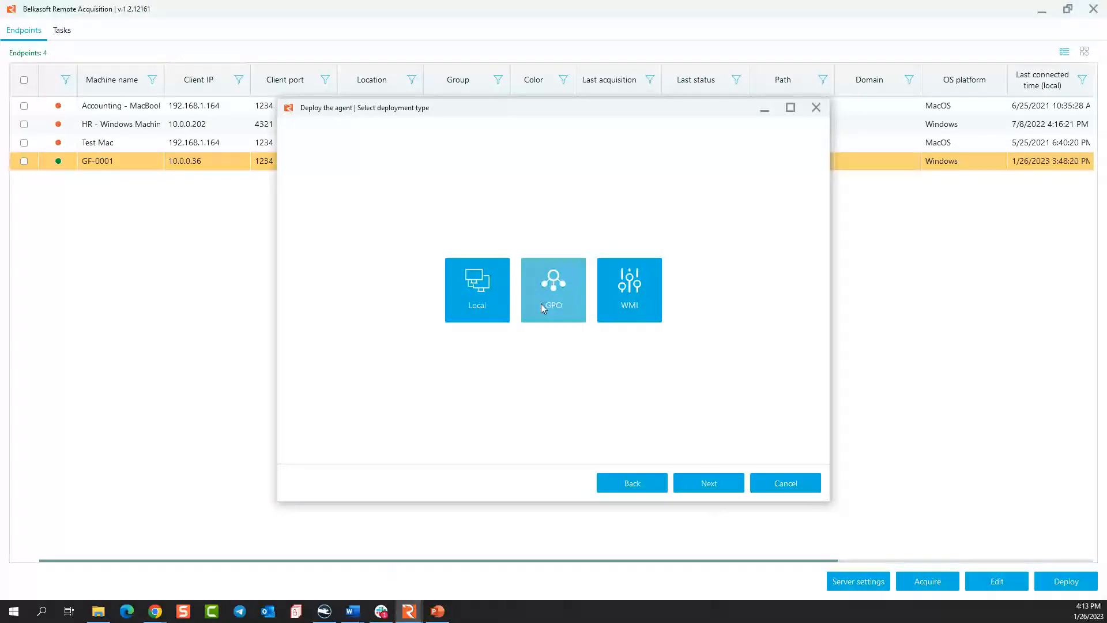
left_click(625, 480)
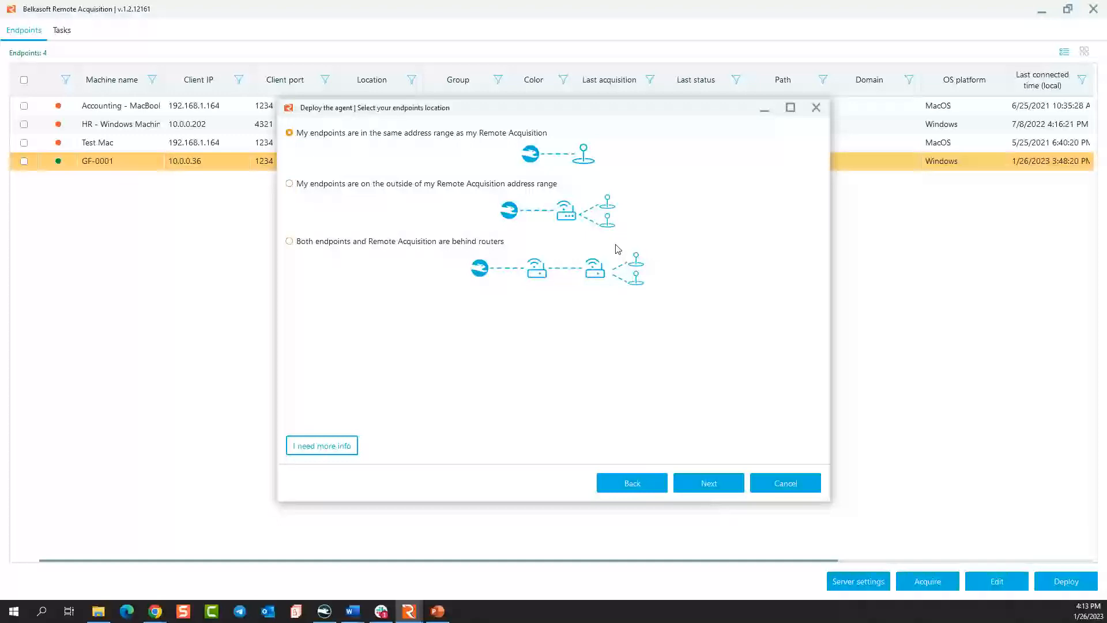
left_click(432, 188)
left_click(709, 482)
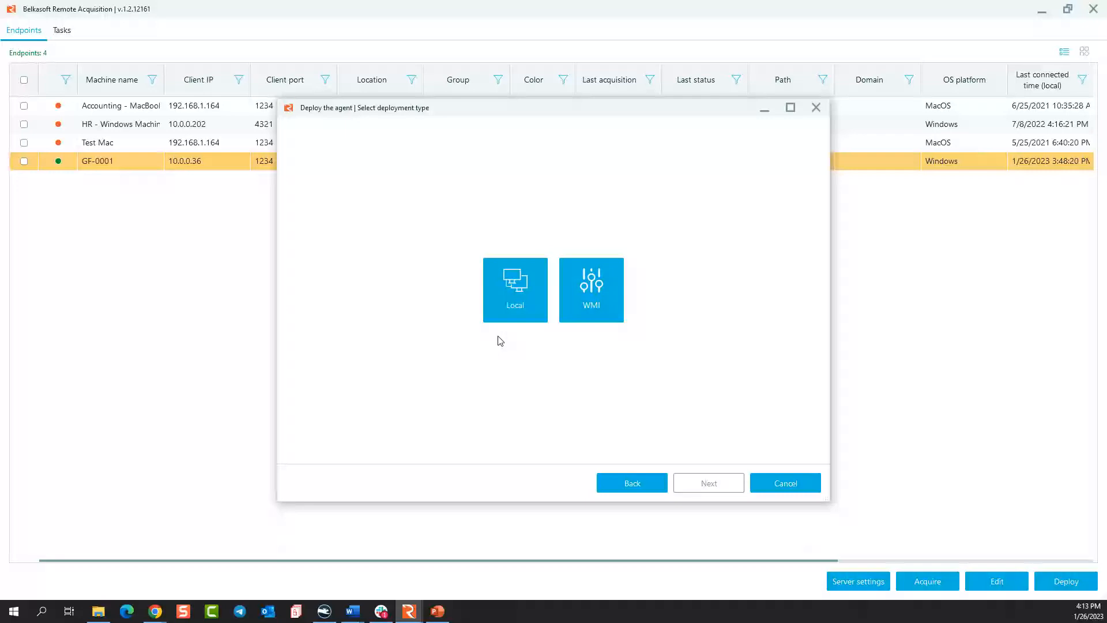
Set the endpoint location to both sides behind routers, view the deployment types and return to the operating system choice.
left_click(631, 479)
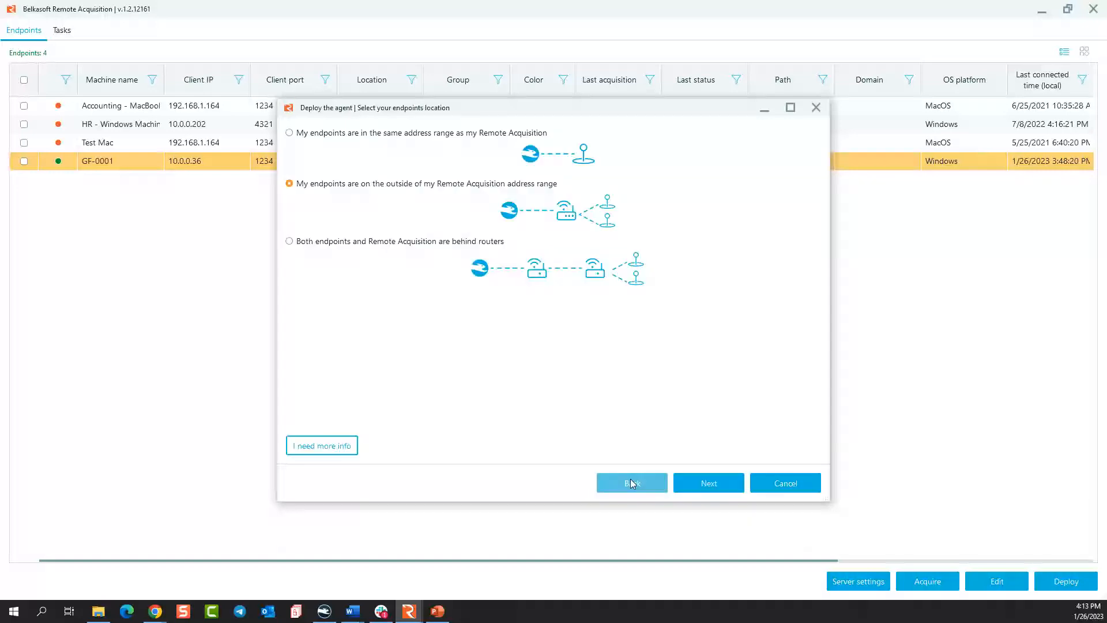
left_click(429, 245)
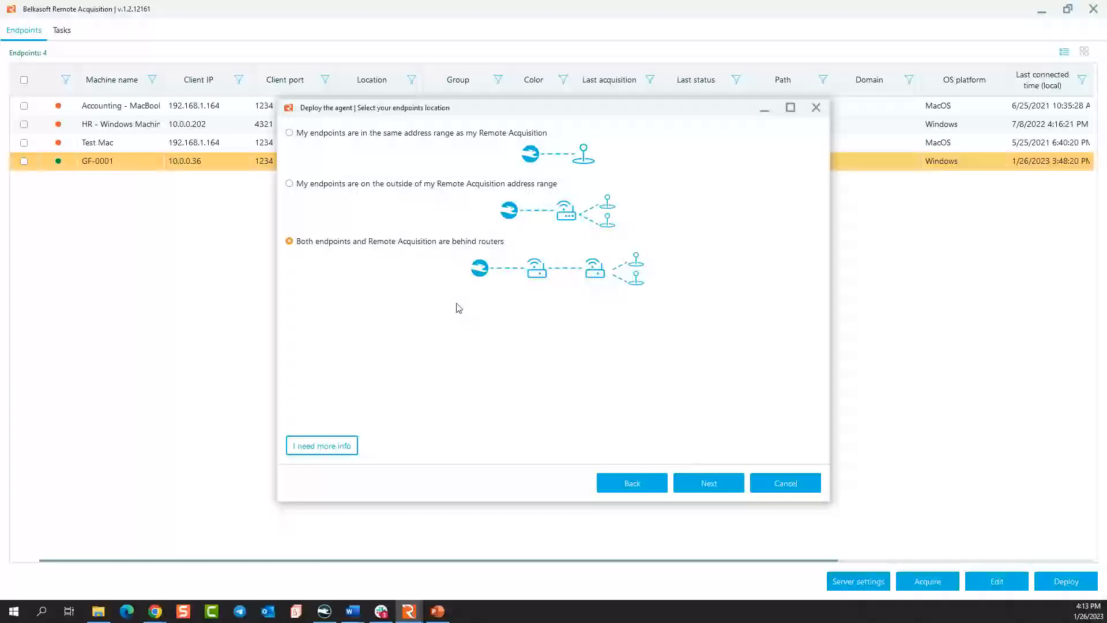
left_click(698, 488)
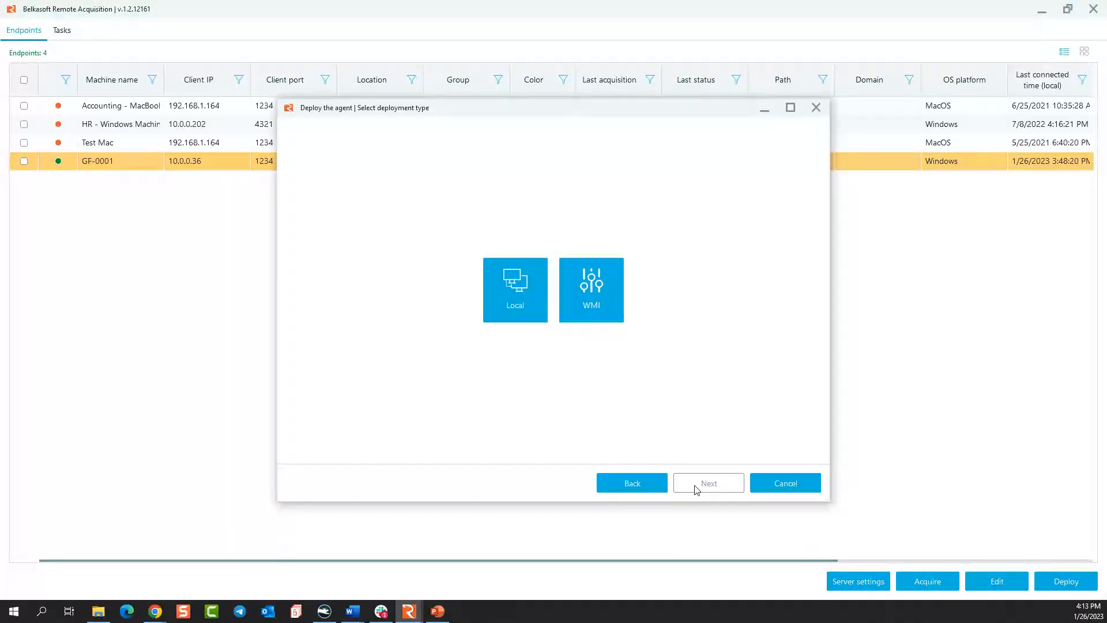
left_click(646, 483)
left_click(646, 483)
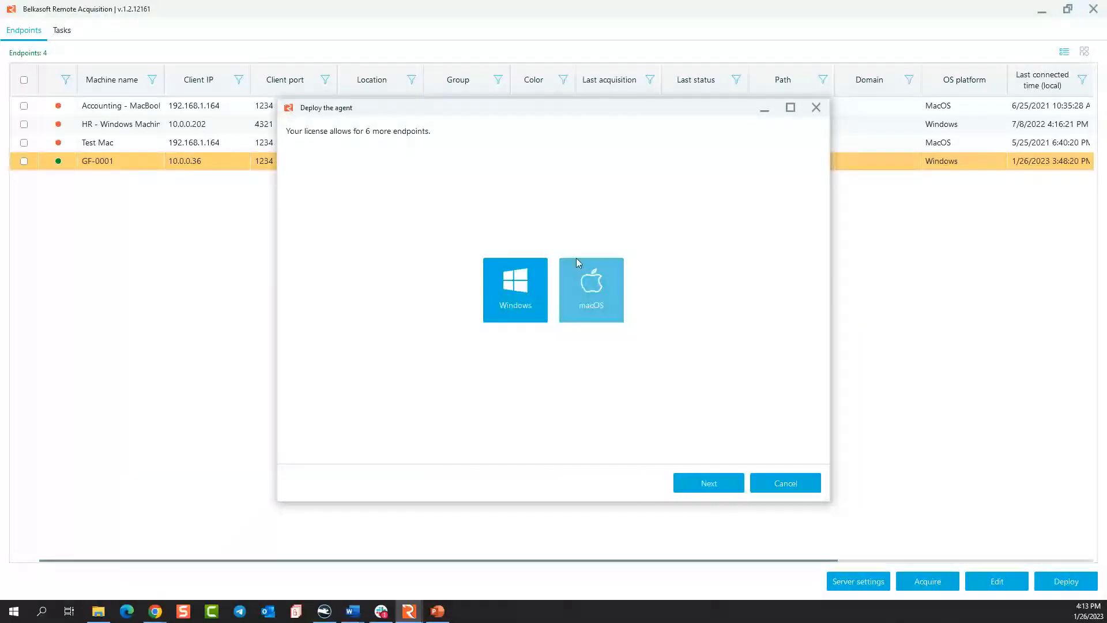
Prepare a local macOS agent deployment with both endpoints and Remote Acquisition behind routers, up to the router network configuration.
left_click(611, 316)
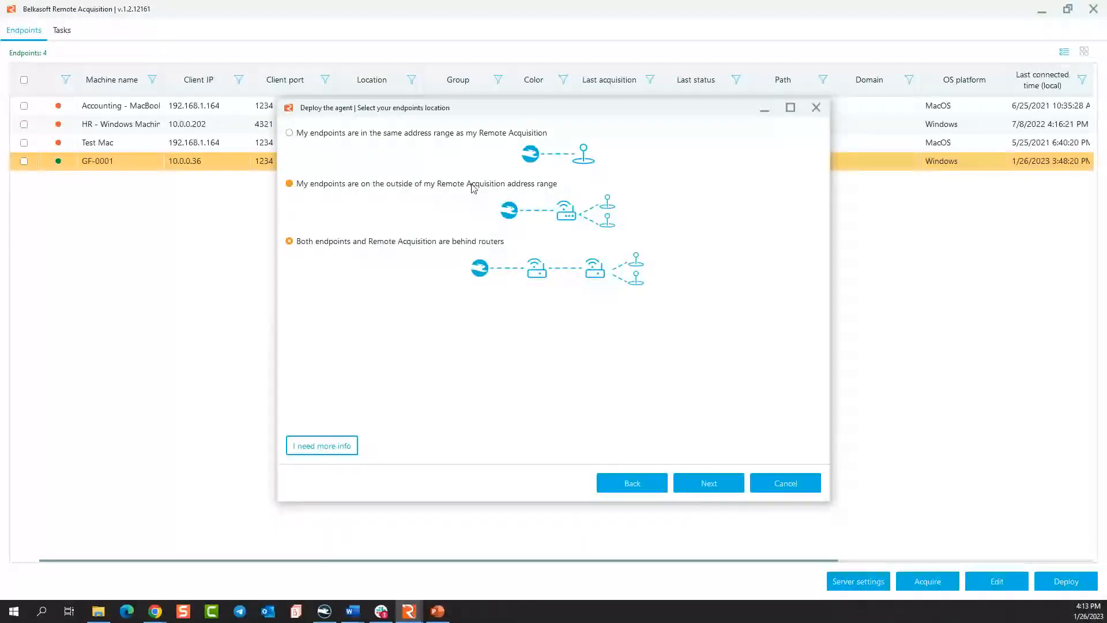
left_click(470, 135)
left_click(475, 180)
left_click(492, 131)
left_click(479, 185)
left_click(468, 241)
left_click(708, 483)
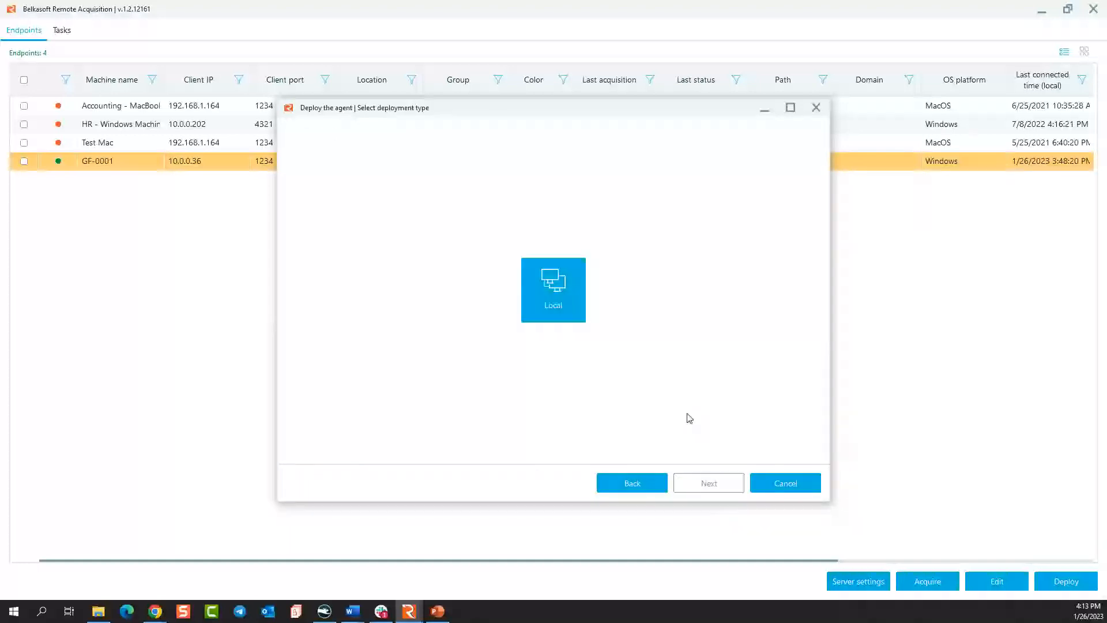
left_click(556, 287)
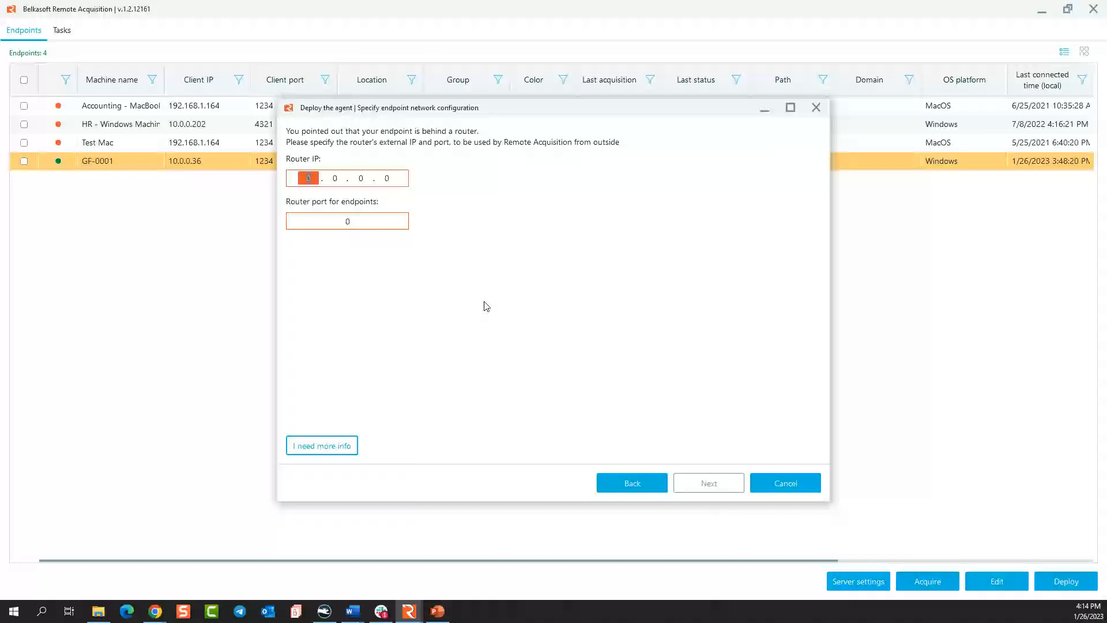
Go back to the operating system choice and cancel the agent deployment.
left_click(621, 487)
left_click(622, 487)
left_click(621, 487)
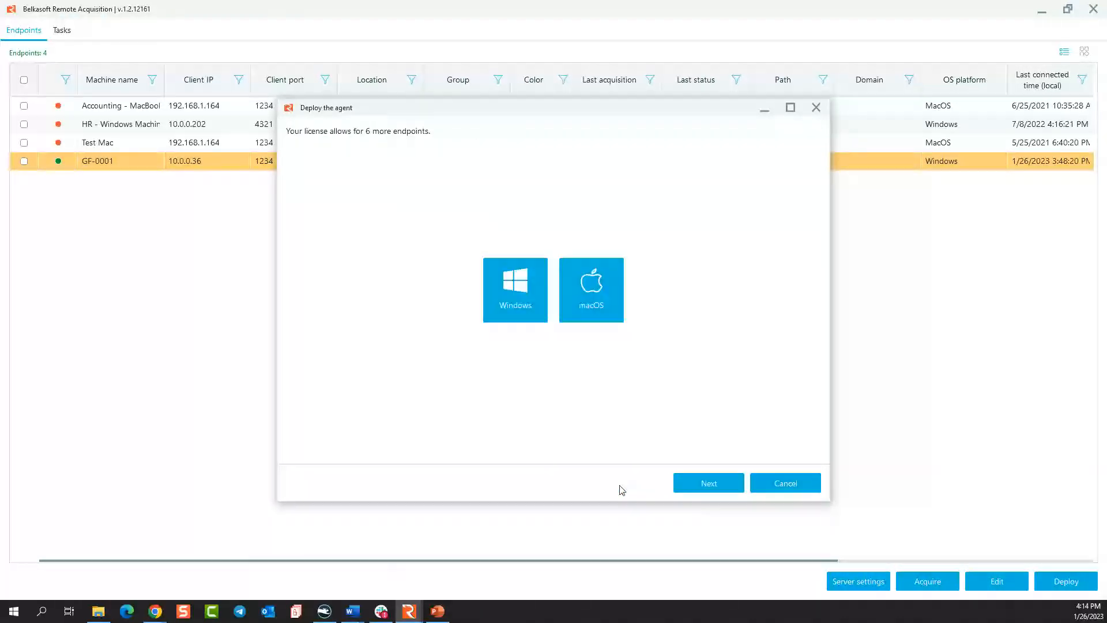
left_click(786, 483)
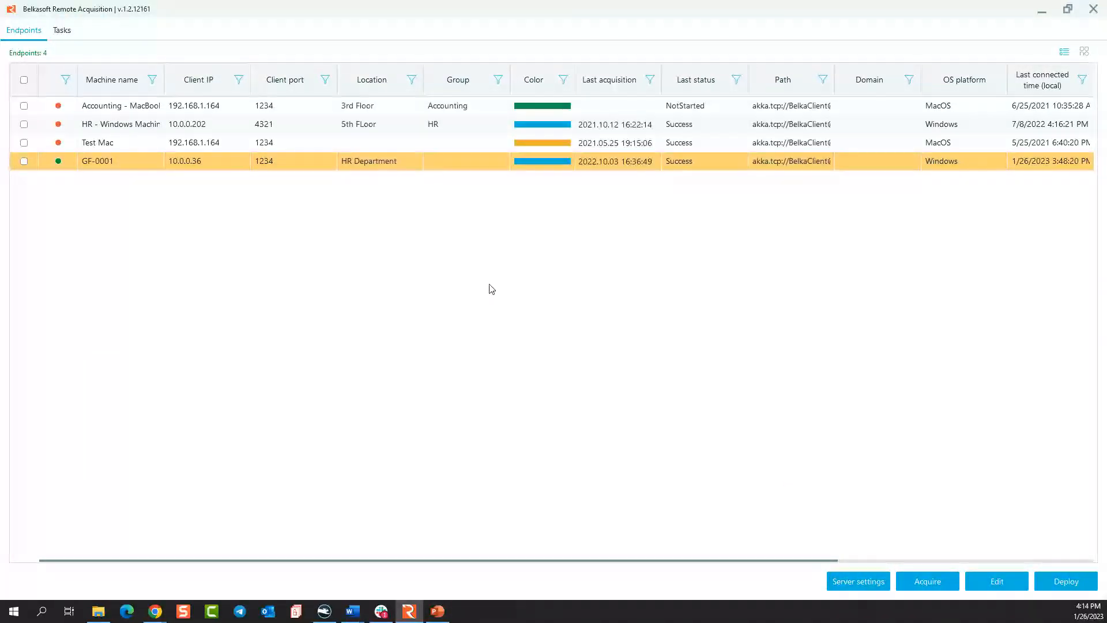
Start a WMI Windows agent deployment with both endpoints and Remote Acquisition behind routers, view the router network configuration and return to the deployment types.
left_click(1064, 582)
left_click(520, 301)
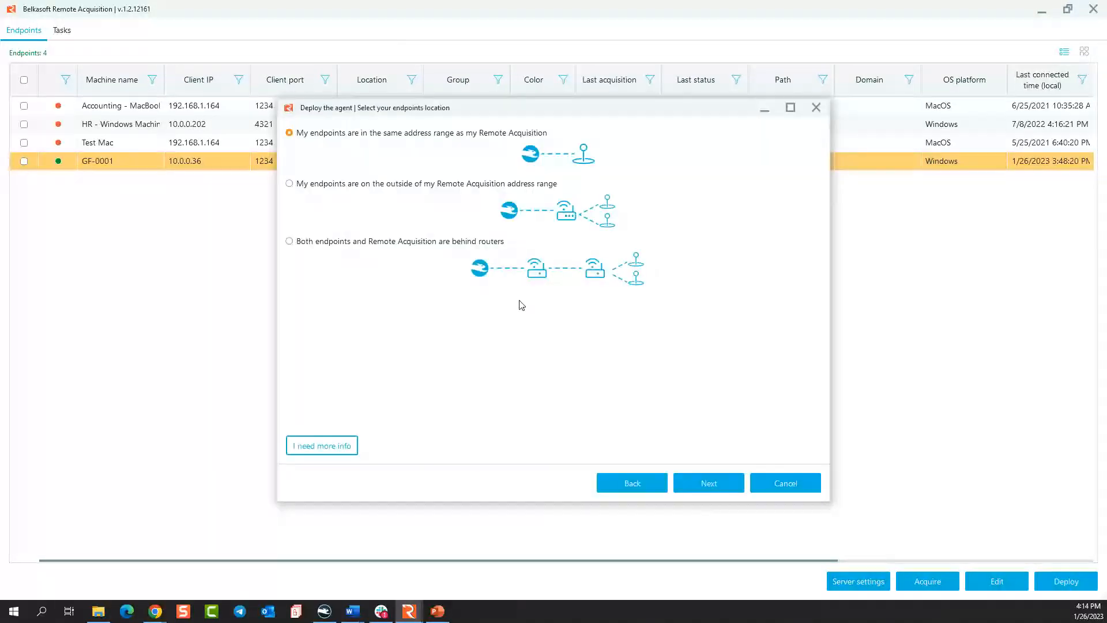
left_click(376, 185)
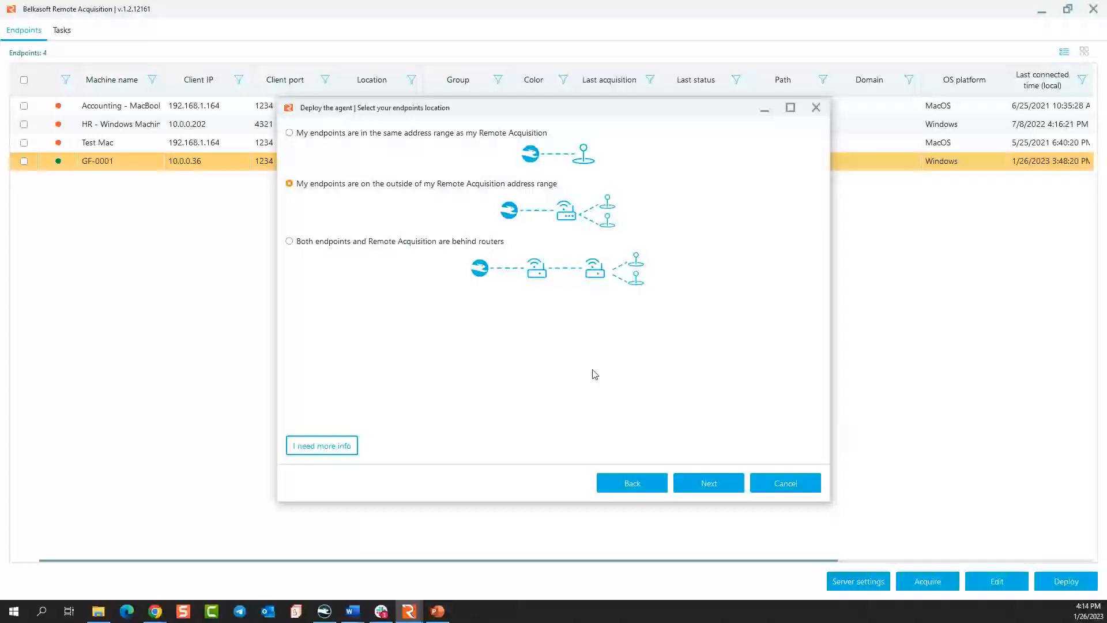
left_click(429, 241)
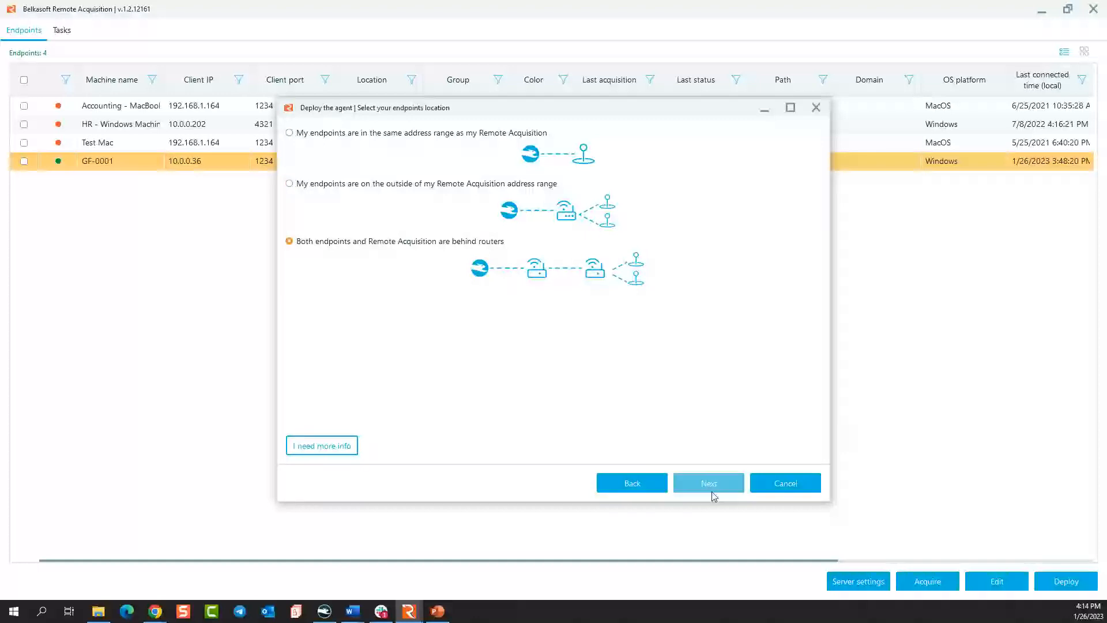
left_click(713, 495)
left_click(603, 291)
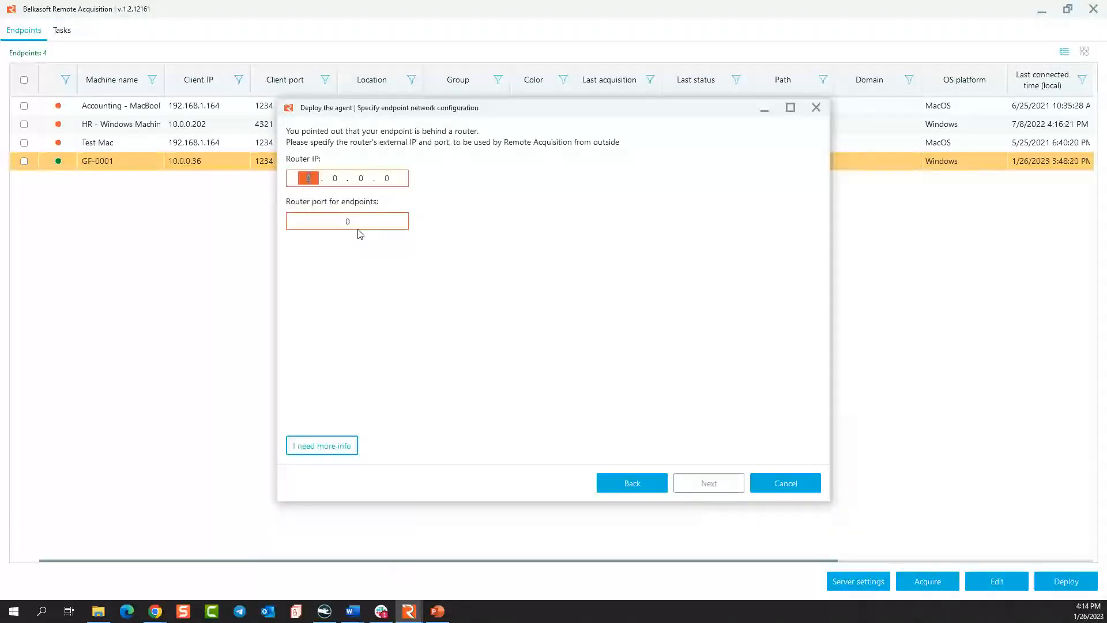
left_click(635, 488)
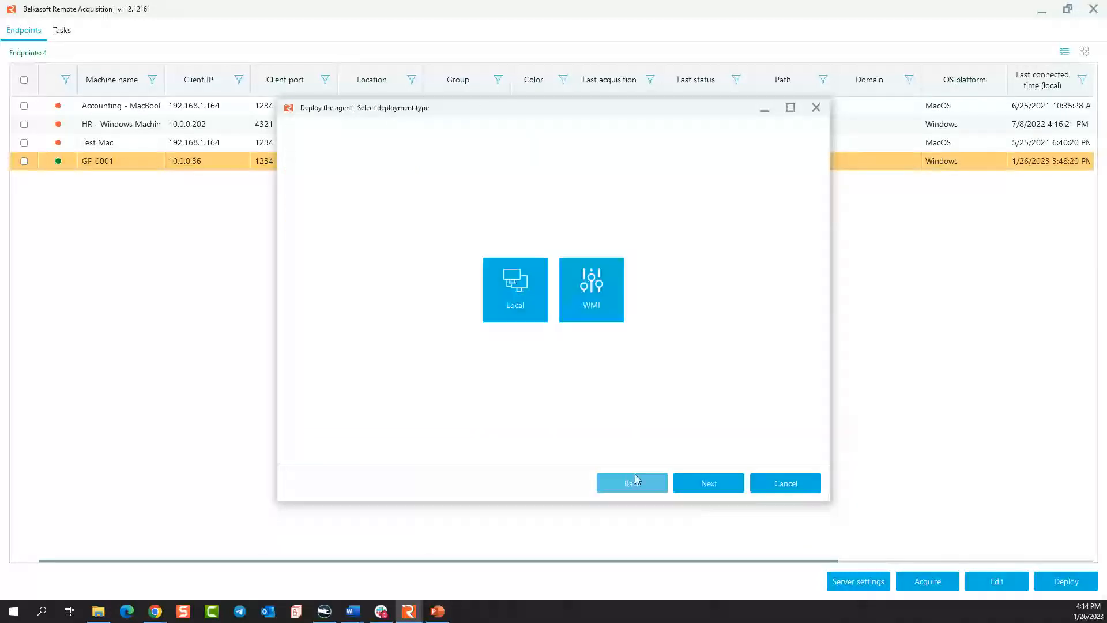
Place the endpoints in the same address range as Remote Acquisition and examine the endpoint name and user fields in the WMI deployment review.
left_click(643, 477)
left_click(478, 132)
left_click(709, 483)
left_click(710, 483)
left_click(709, 483)
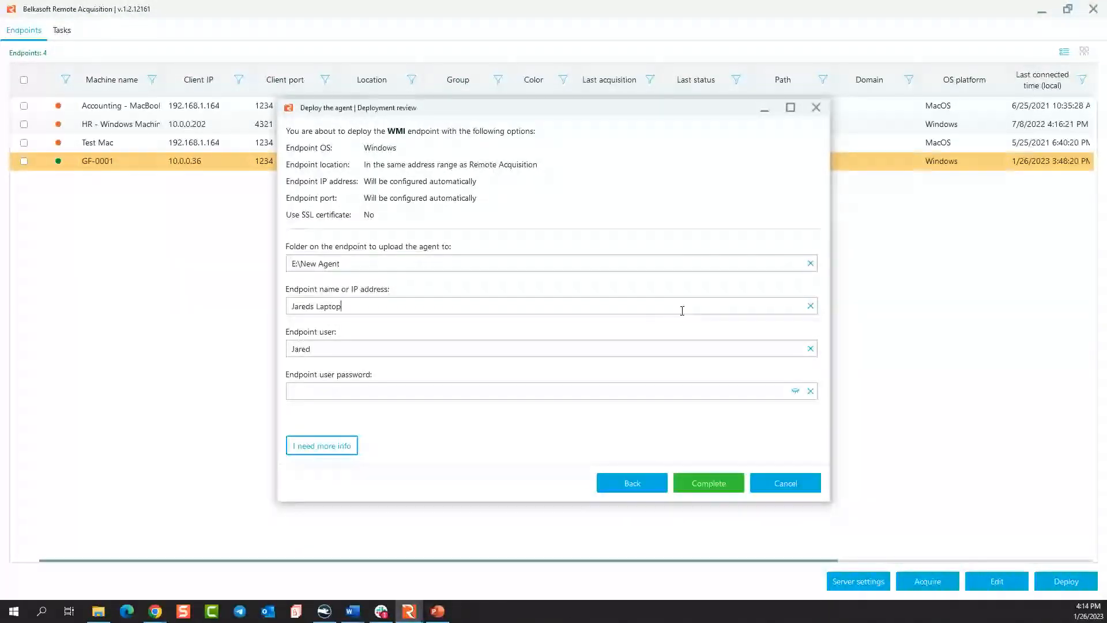
triple_click(294, 306)
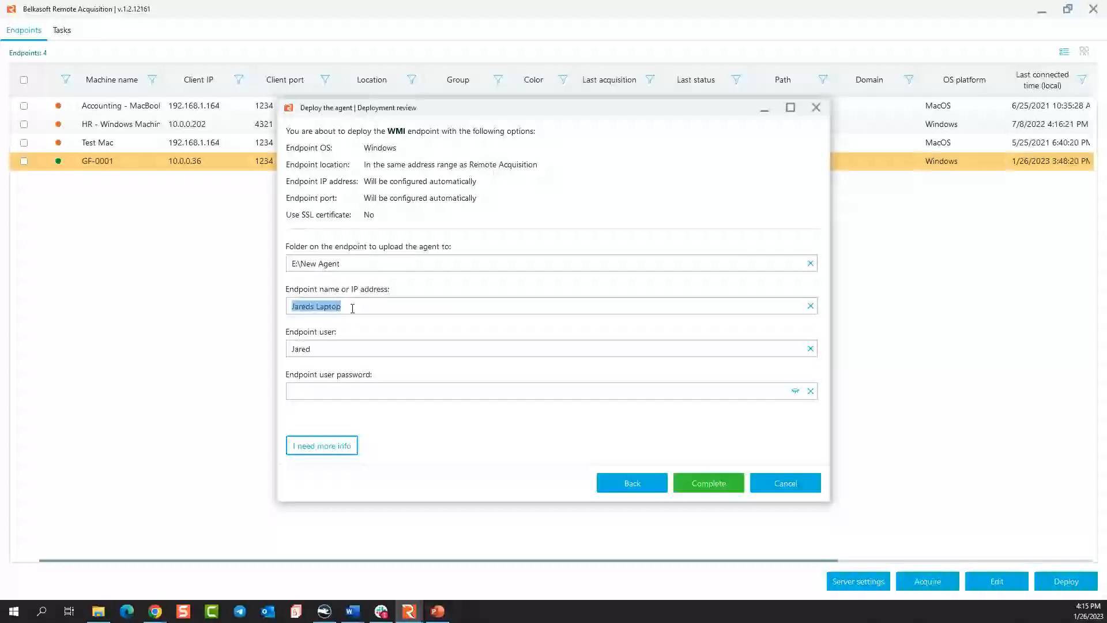
left_click_drag(311, 349, 275, 349)
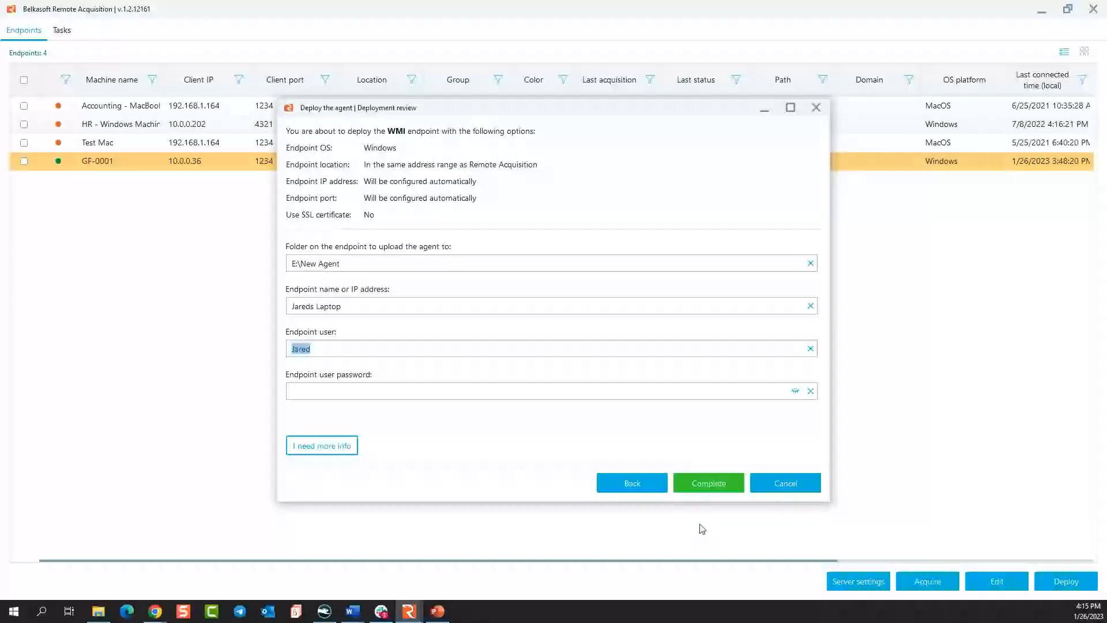
Return to the operating system choice and cancel the Windows agent deployment.
left_click(631, 484)
left_click(629, 482)
left_click(628, 481)
left_click(628, 481)
left_click(629, 481)
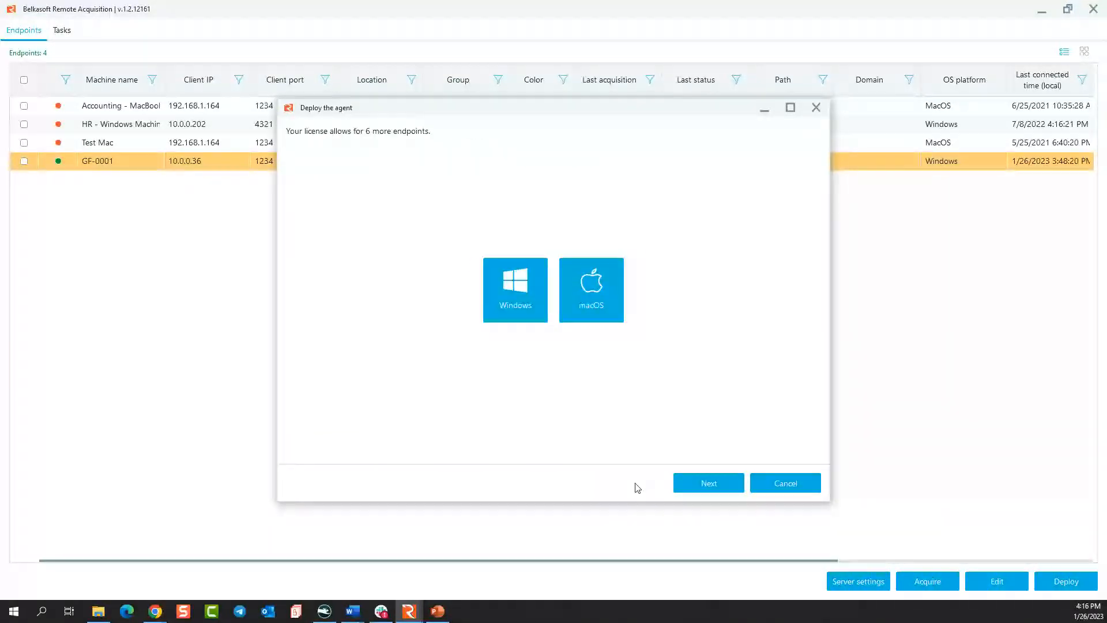
left_click(778, 484)
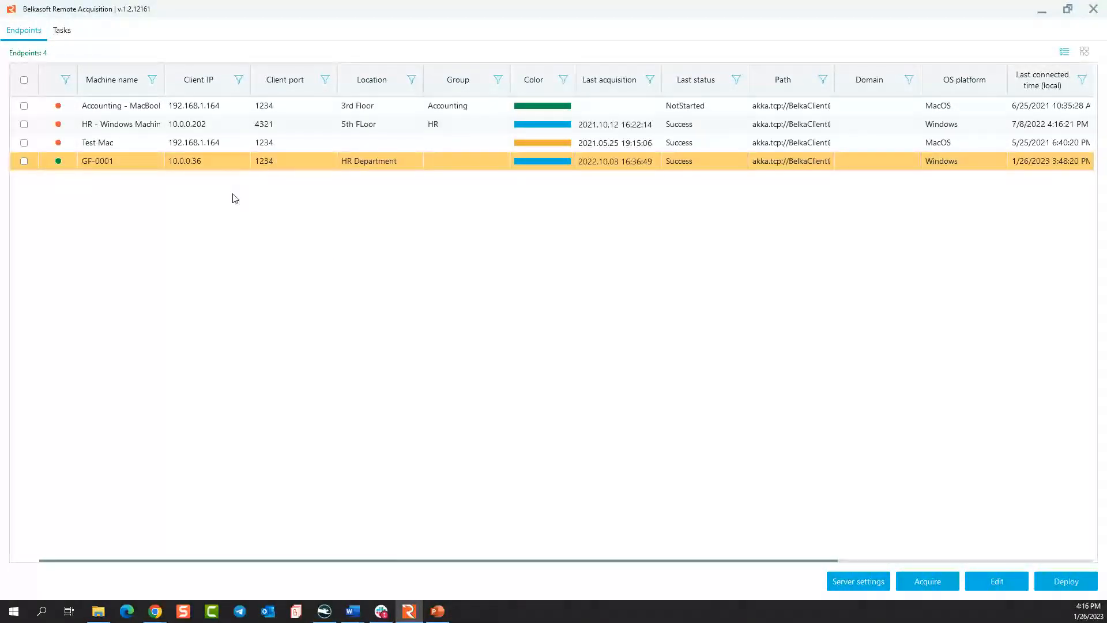
Show the task list, examine the log of the latest GF-0001 RAM image copy task and close the log.
left_click(63, 32)
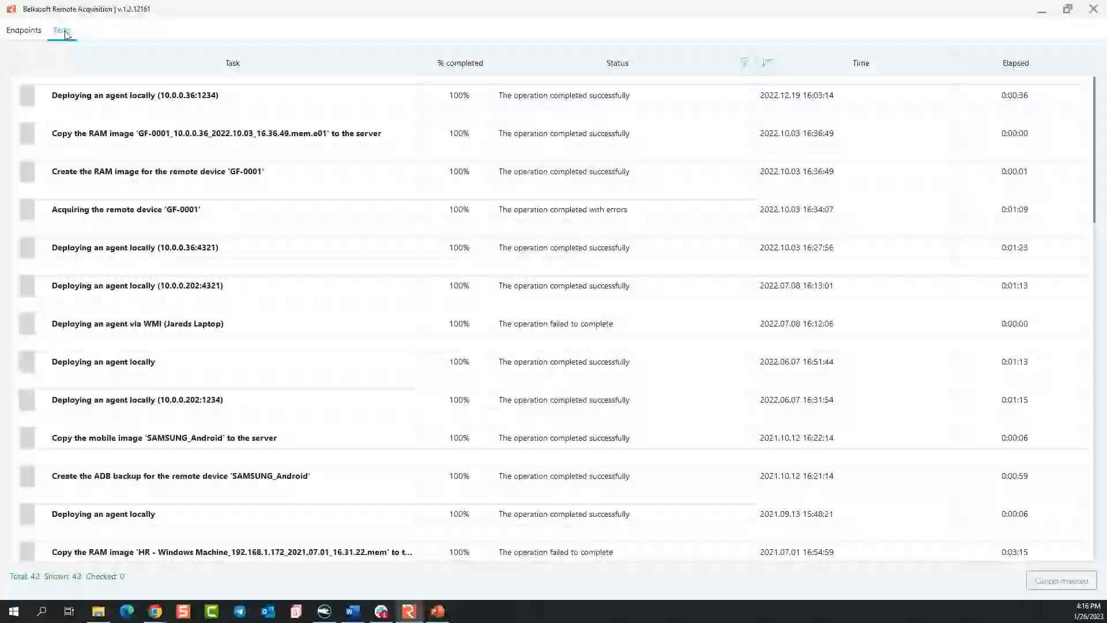
double_click(369, 135)
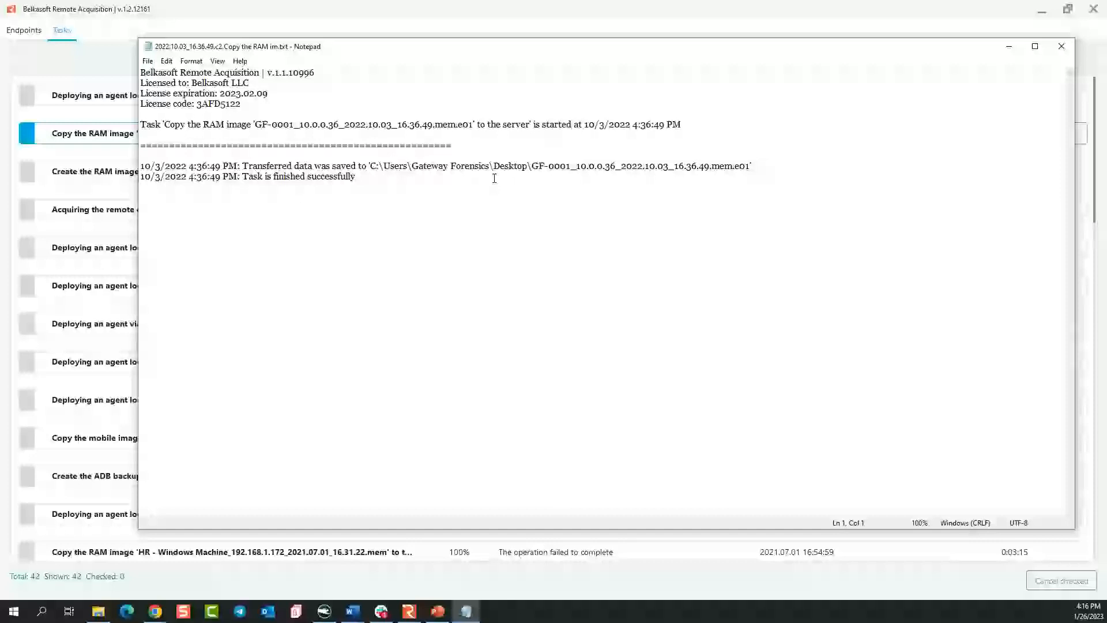
left_click_drag(141, 72, 301, 106)
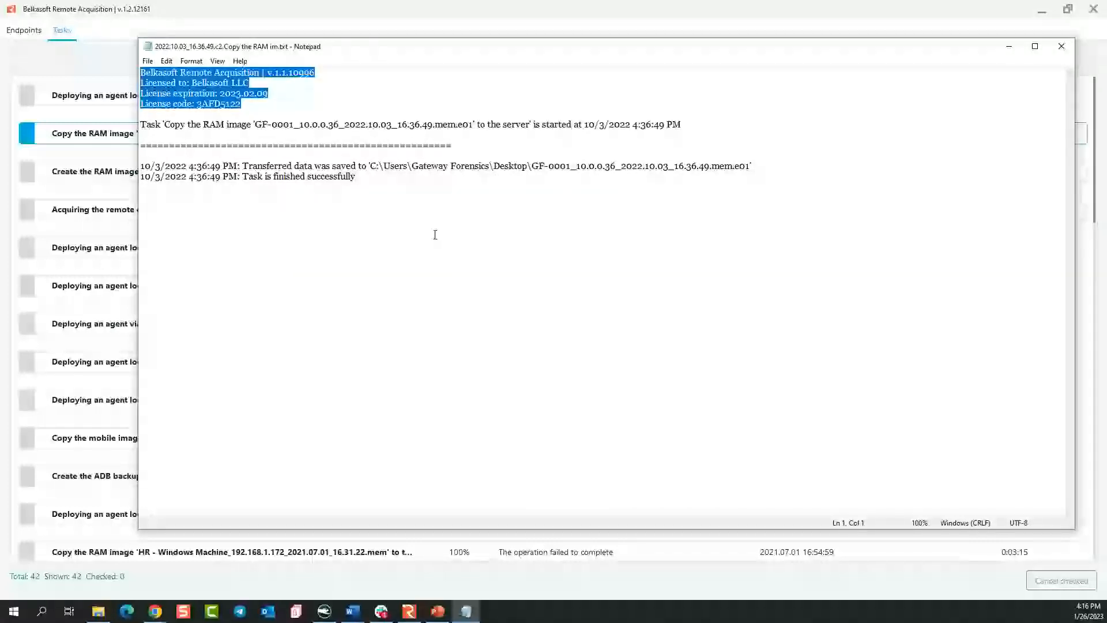
left_click(1055, 52)
Examine the log of the "Discovering the remote device 'HR - Windows Machine'" task and close it.
scroll(431, 373, "down", 3)
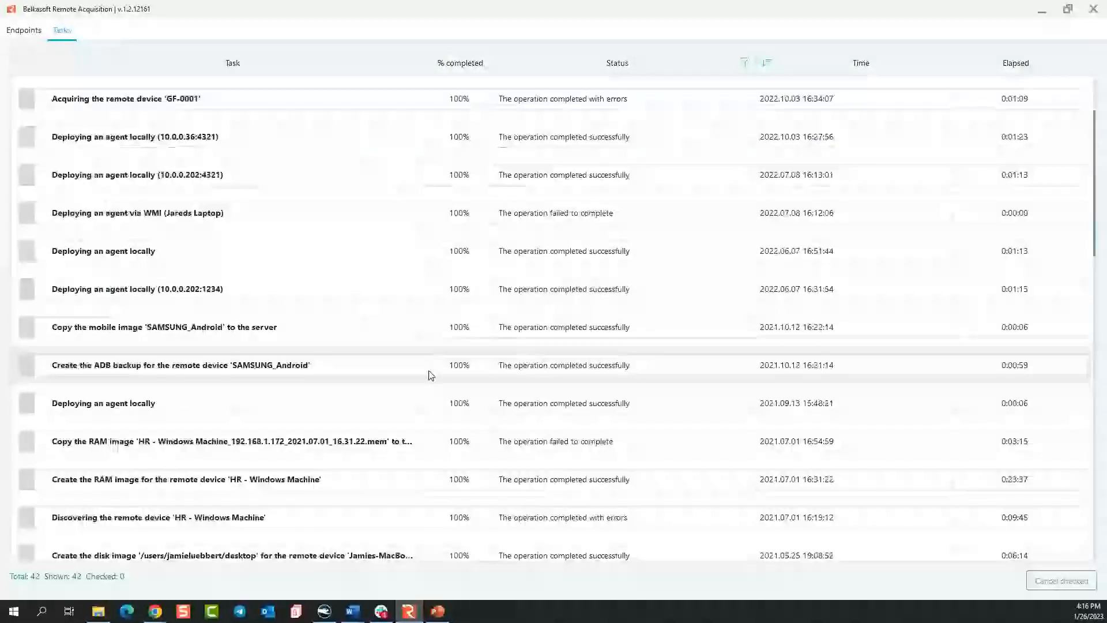
left_click(209, 522)
double_click(209, 521)
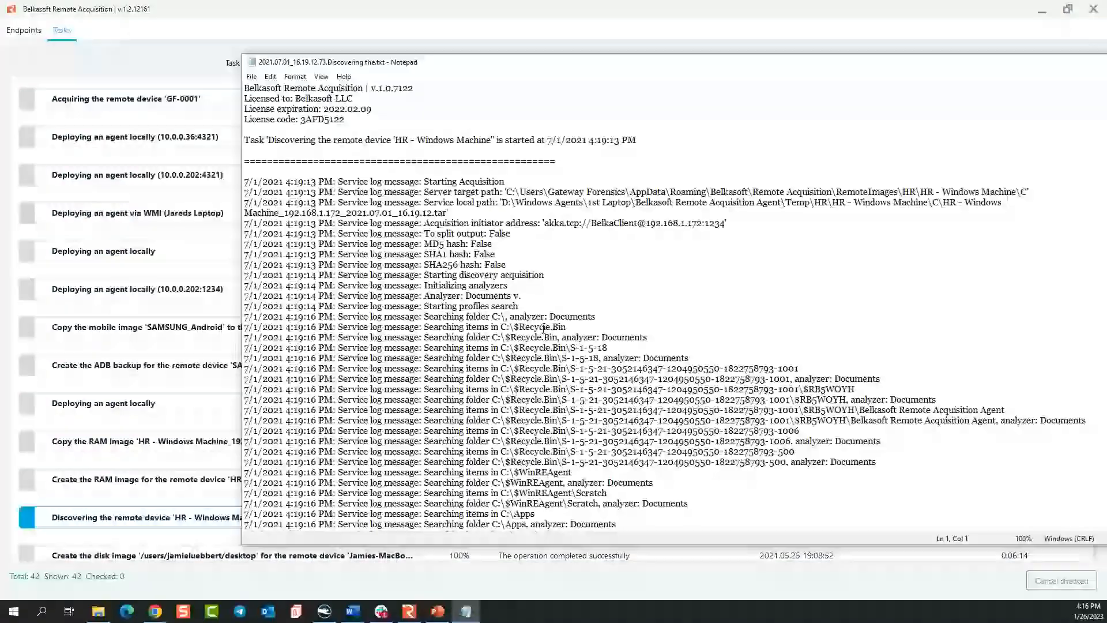
scroll(543, 328, "down", 20)
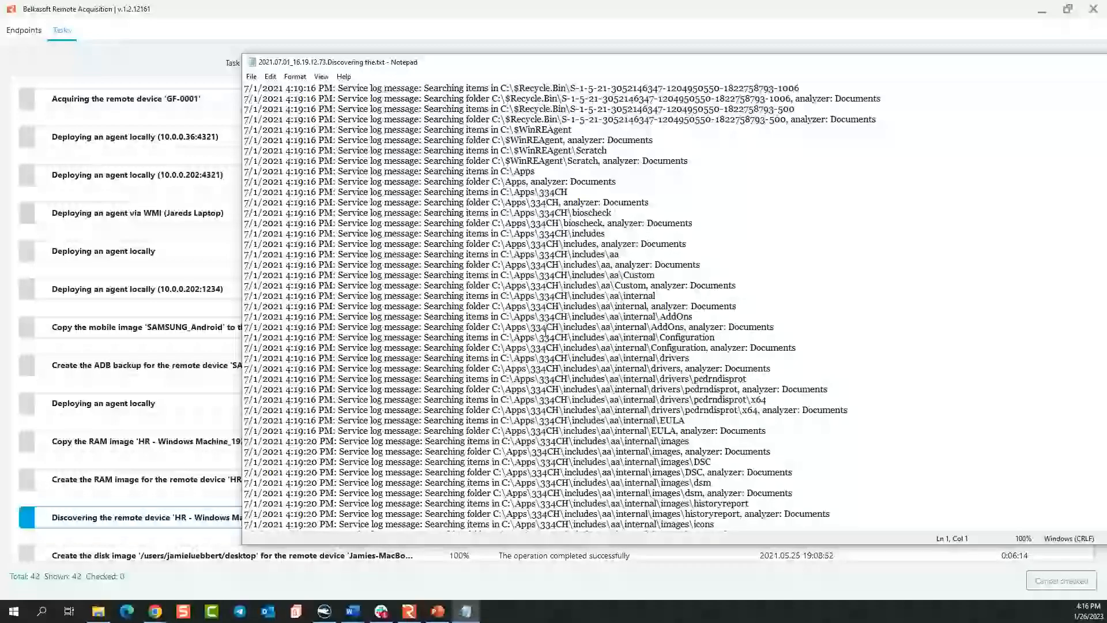
scroll(545, 331, "down", 10)
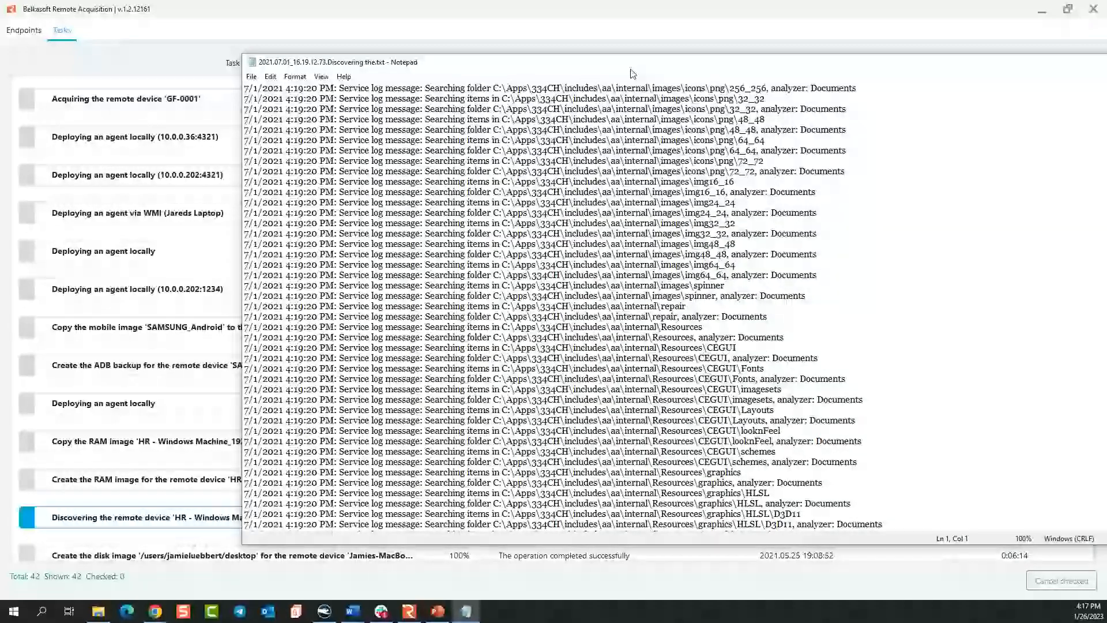
left_click_drag(635, 67, 497, 46)
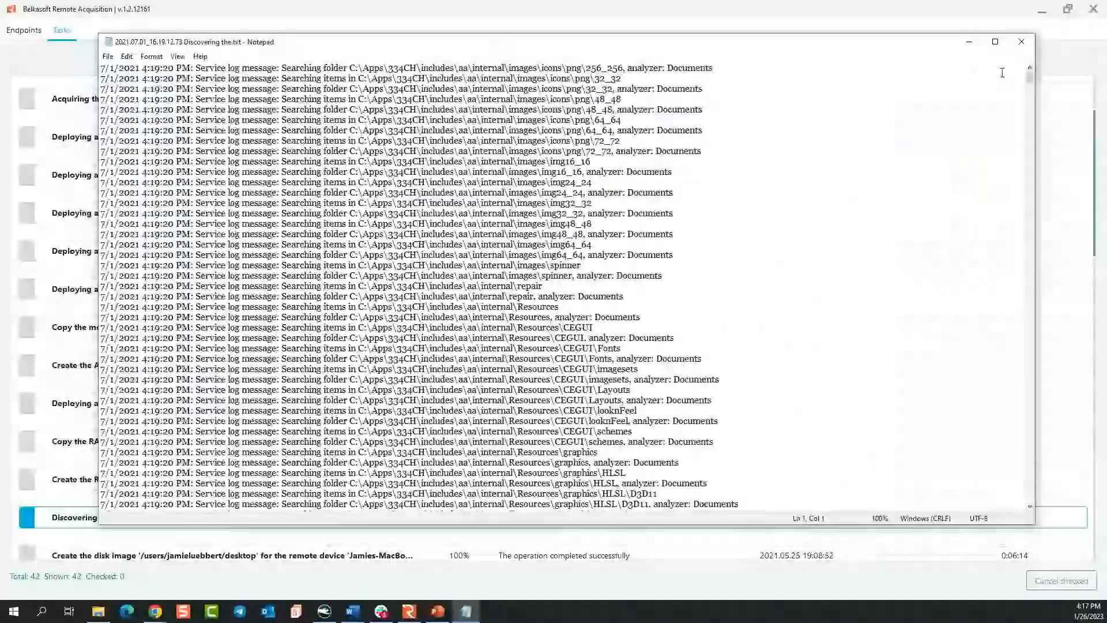
left_click(1025, 42)
Return to the endpoints, view the editable properties and color choices of the Test Mac endpoint and cancel the edit.
left_click(23, 30)
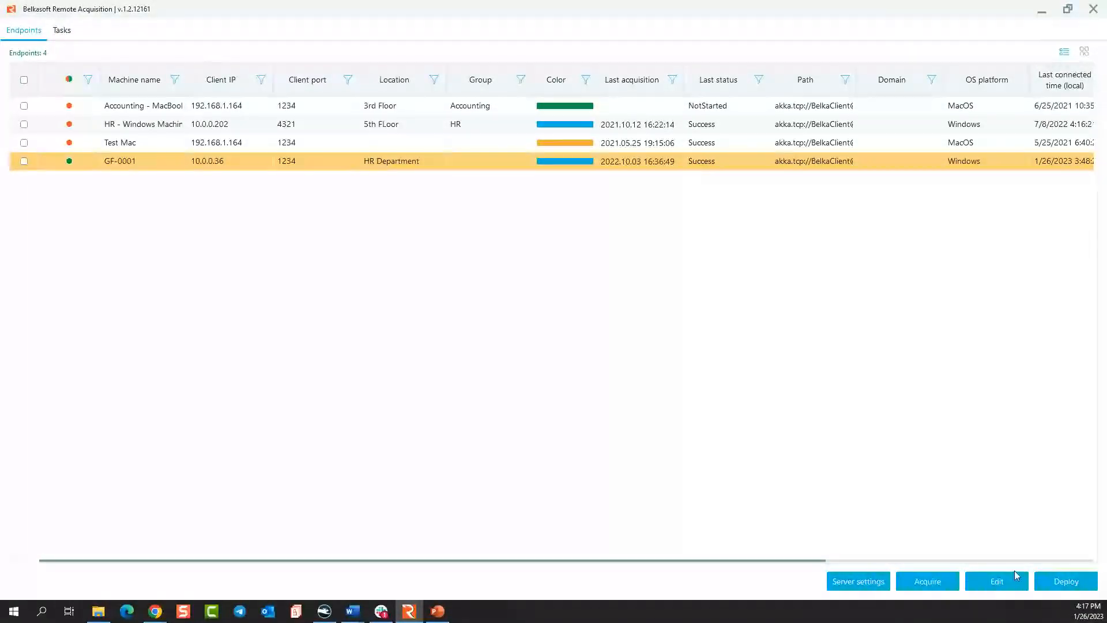
left_click(367, 144)
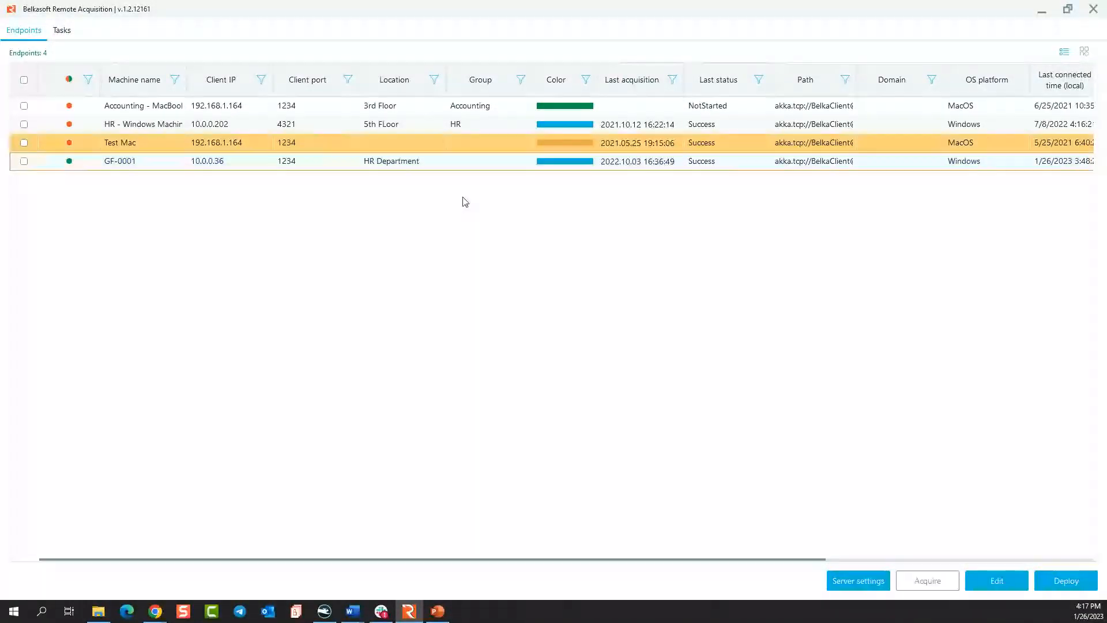
left_click(1001, 581)
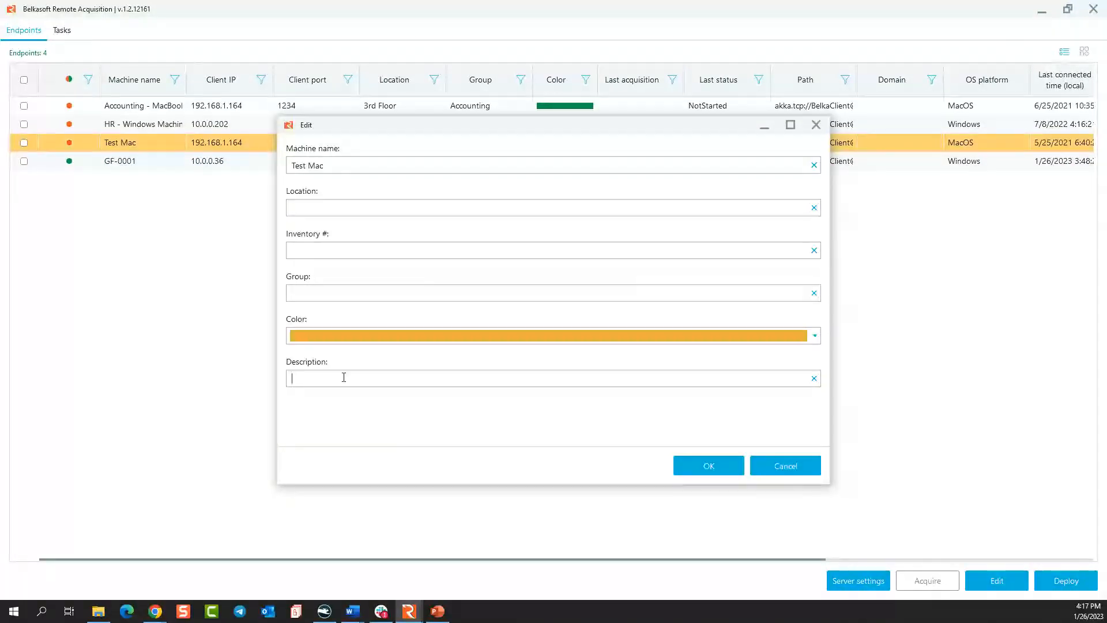
left_click(416, 342)
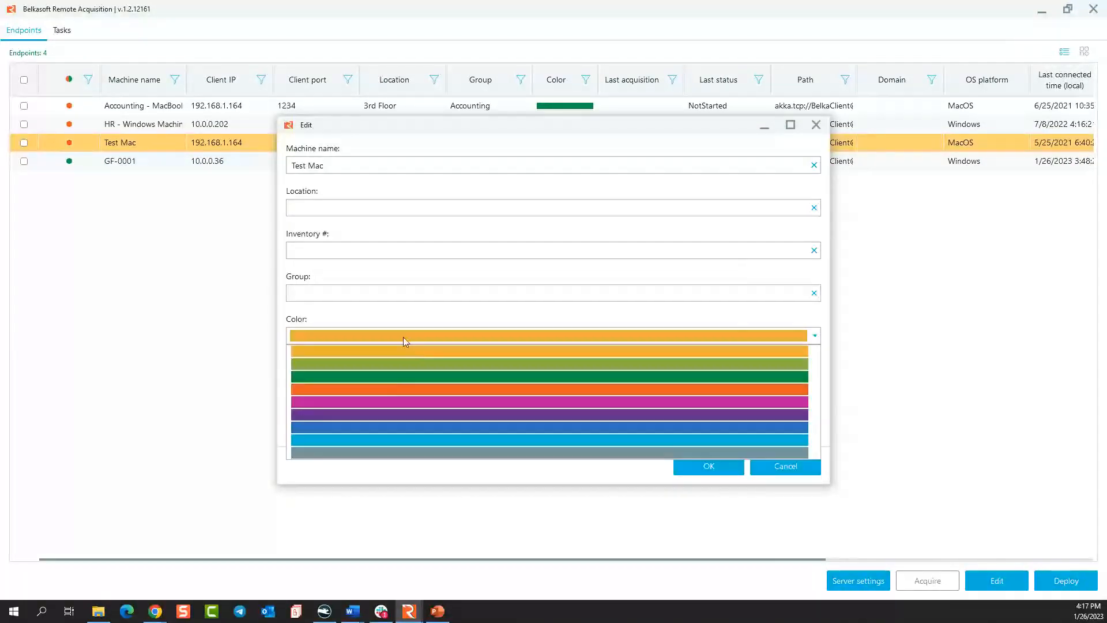
left_click(384, 314)
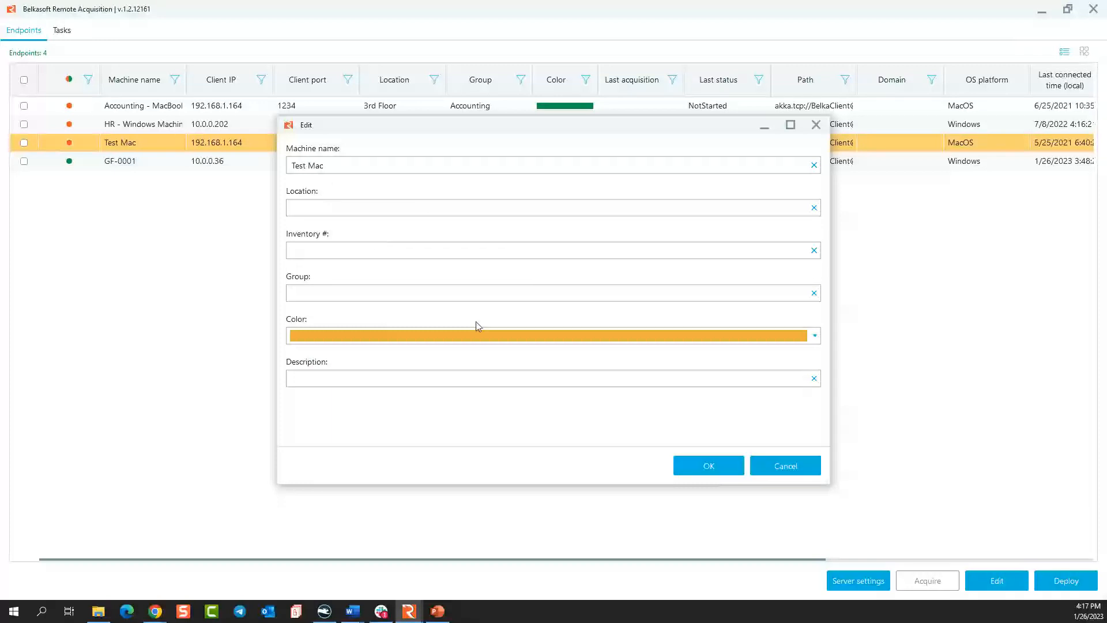
left_click(796, 468)
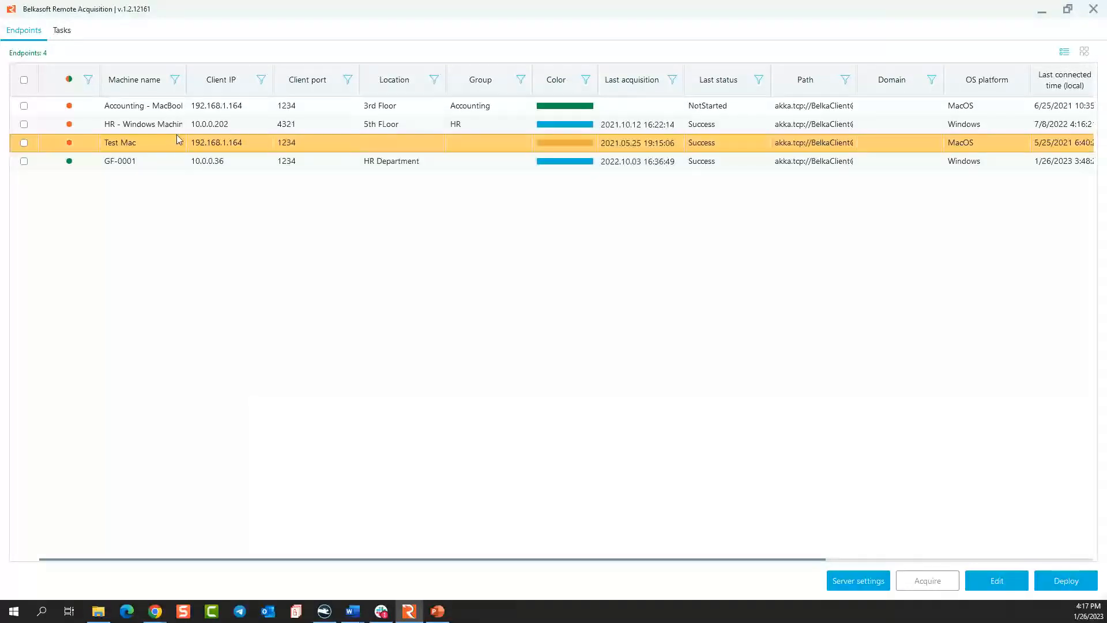
Start a disk drive acquisition from the GF-0001 endpoint and choose PHYSICALDRIVE0 as the disk to image.
left_click(131, 160)
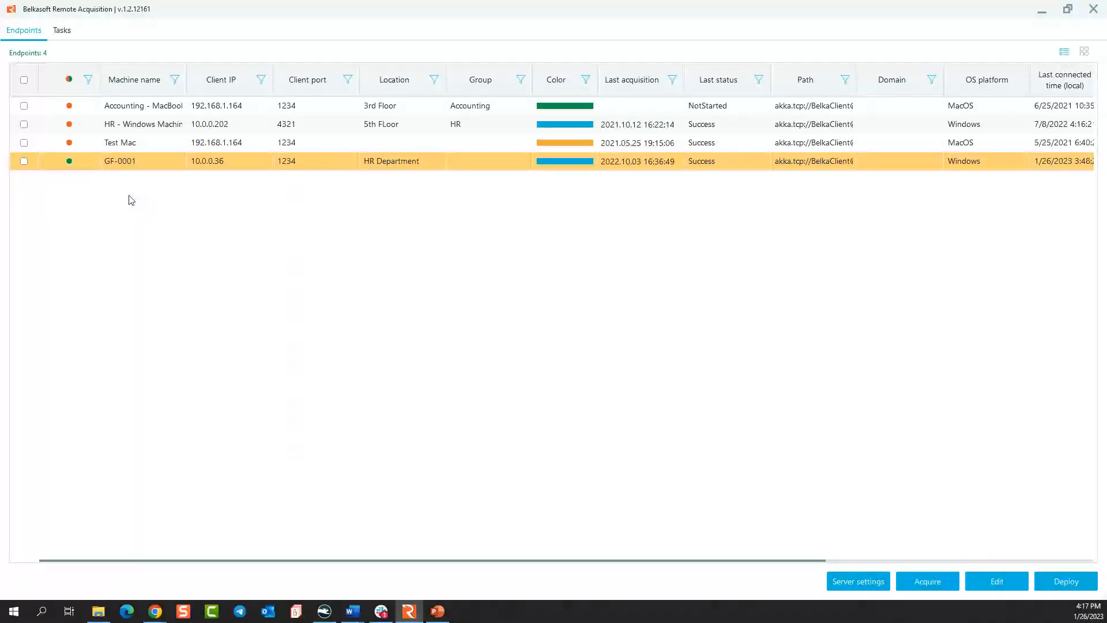
left_click(928, 581)
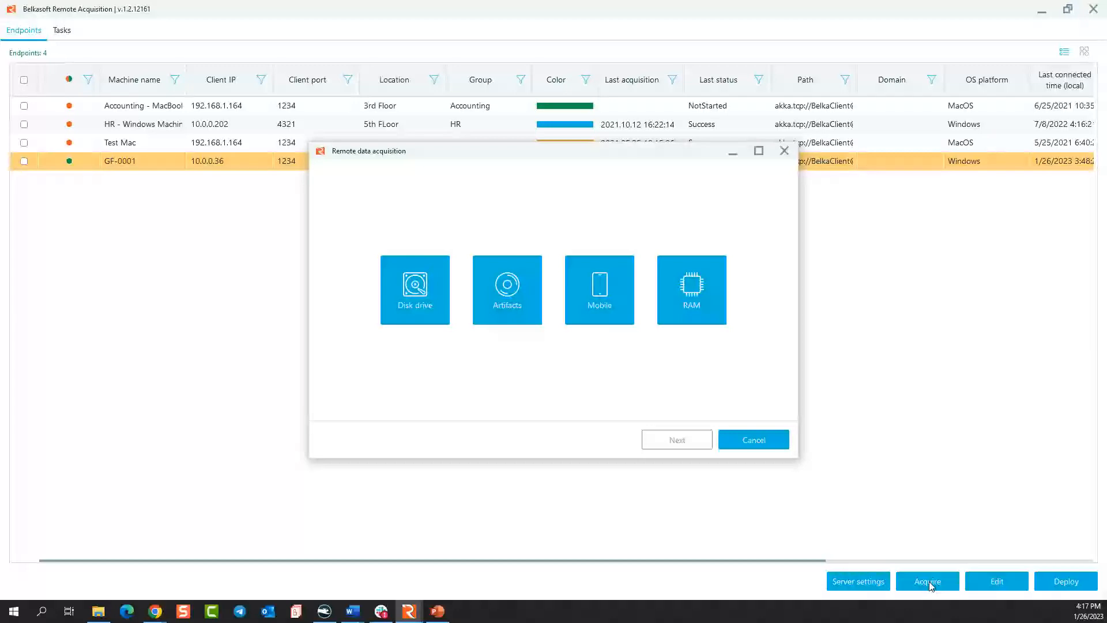
left_click(425, 304)
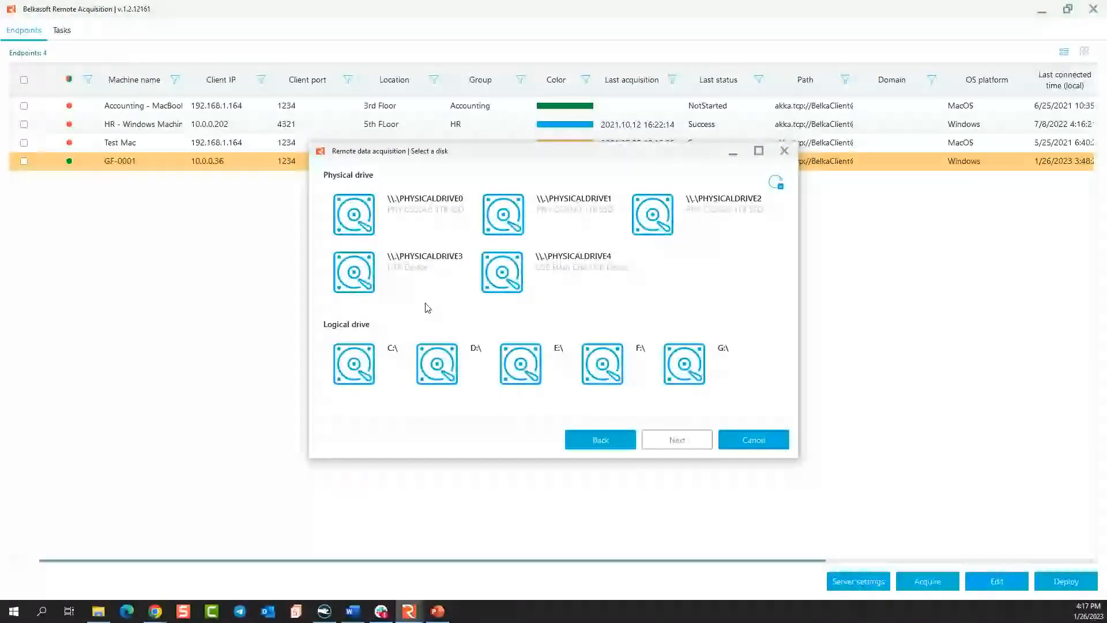
mouse_move(578, 269)
mouse_move(447, 270)
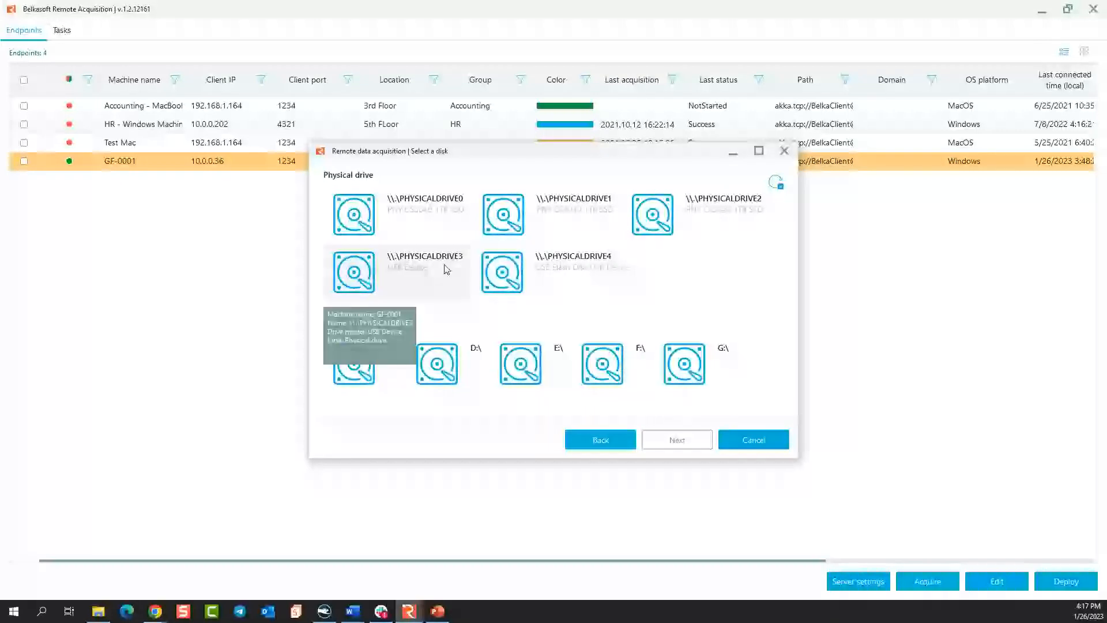
mouse_move(420, 214)
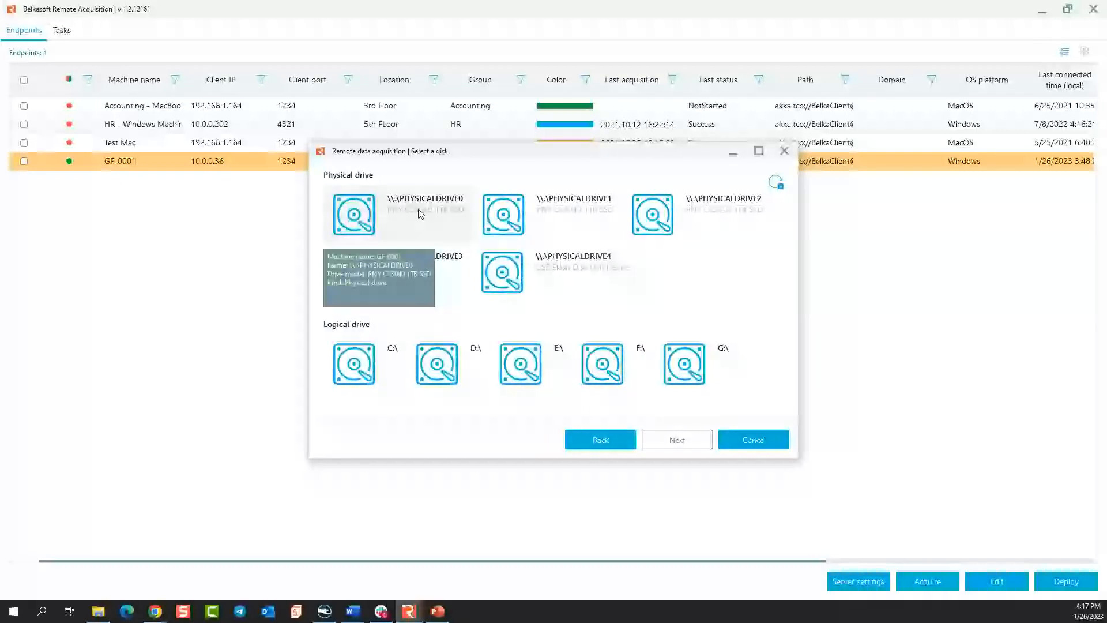
mouse_move(718, 223)
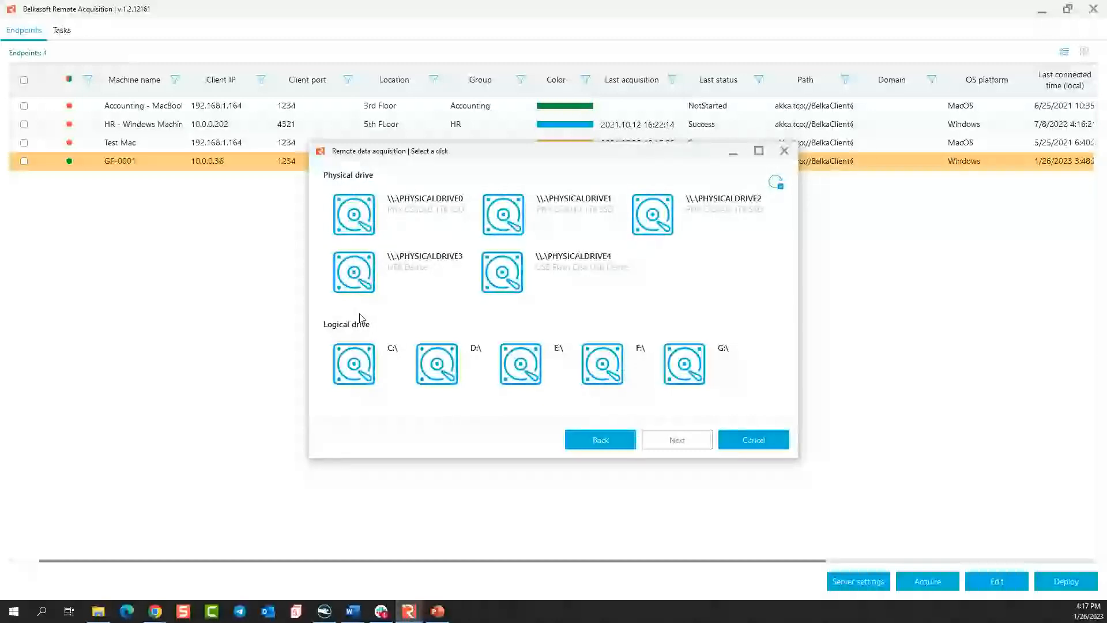
double_click(429, 207)
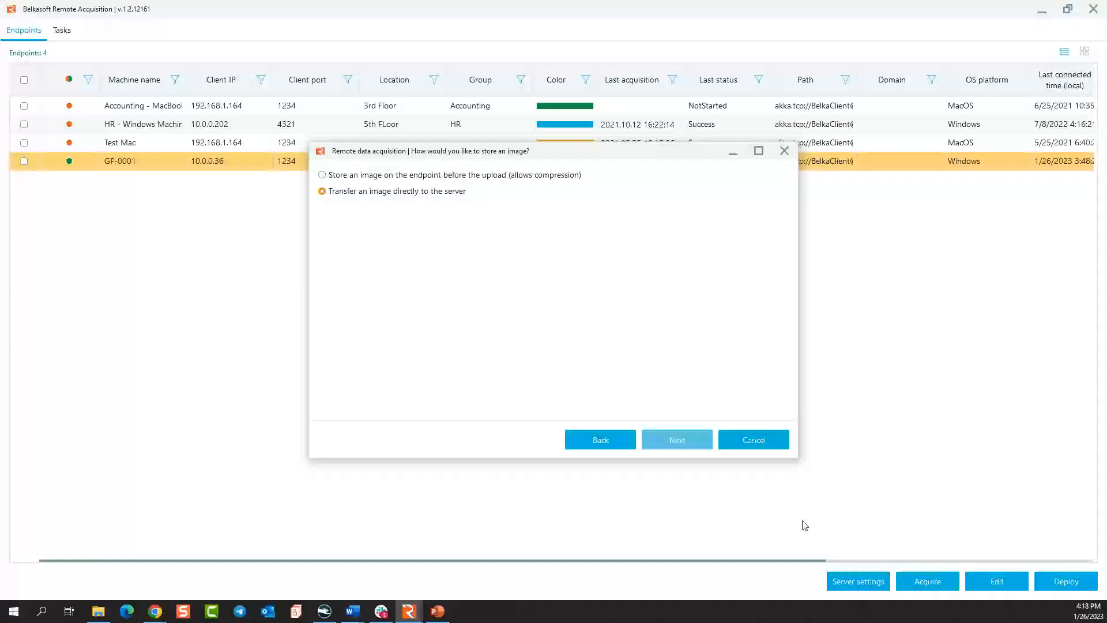
Choose to store the image on the endpoint before the upload and examine the image format options.
left_click(343, 176)
left_click(663, 438)
left_click(337, 209)
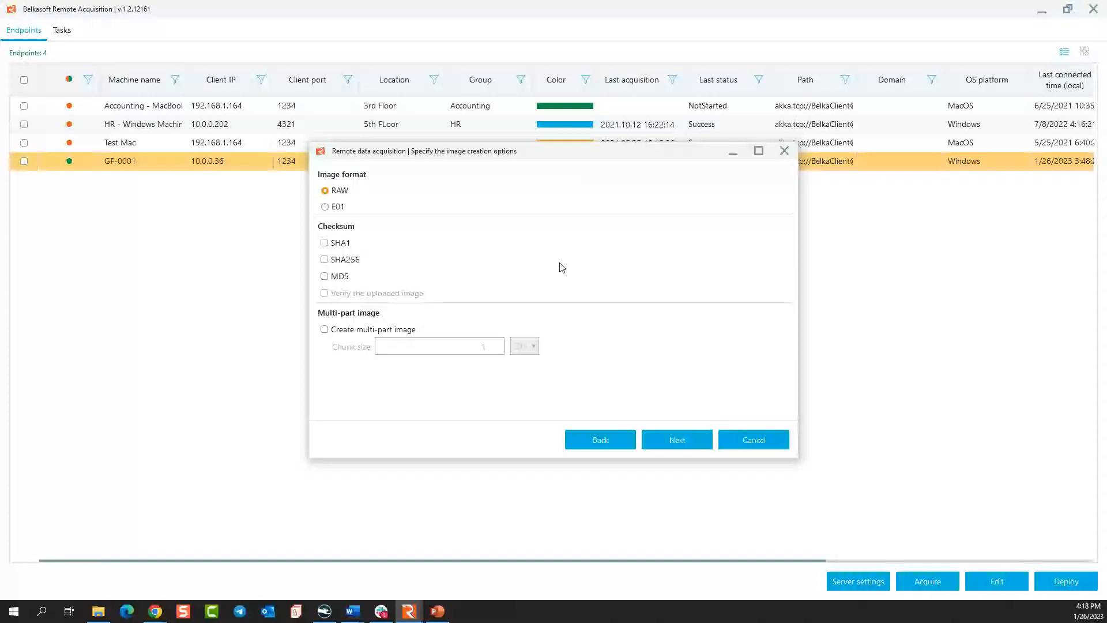
Enable SHA1 and MD5 checksums, verification of the uploaded image, and a multi-part image with a chunk size of 1 Gb.
left_click(339, 247)
left_click(335, 278)
left_click(342, 295)
left_click(372, 332)
left_click(534, 347)
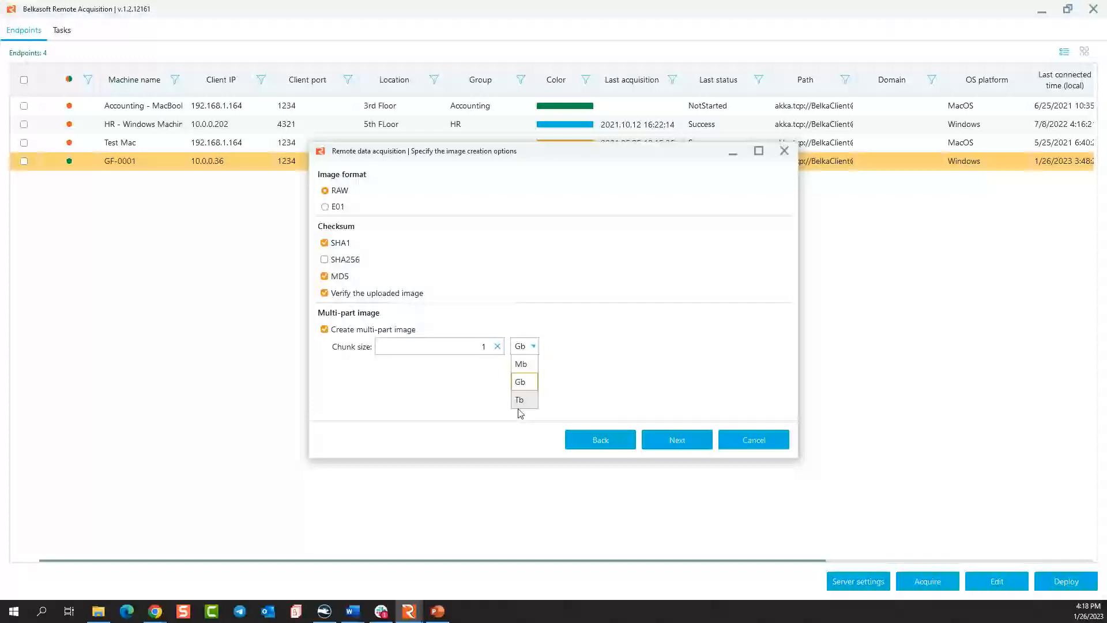
left_click(555, 309)
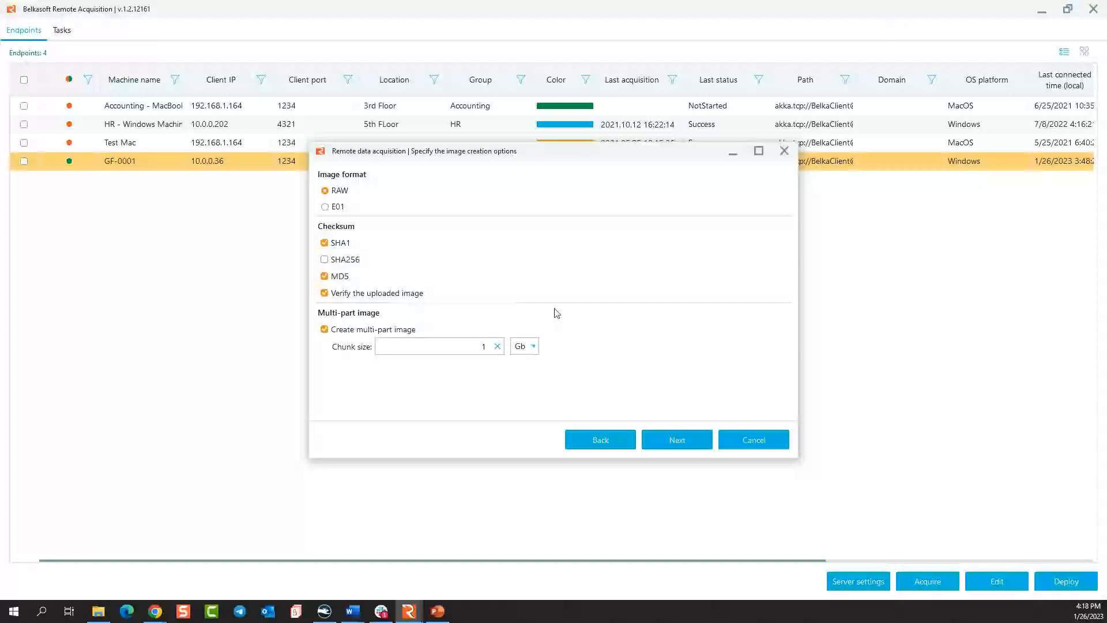
Change the storage method to transferring the image directly to the server and return to the image creation options.
left_click(604, 447)
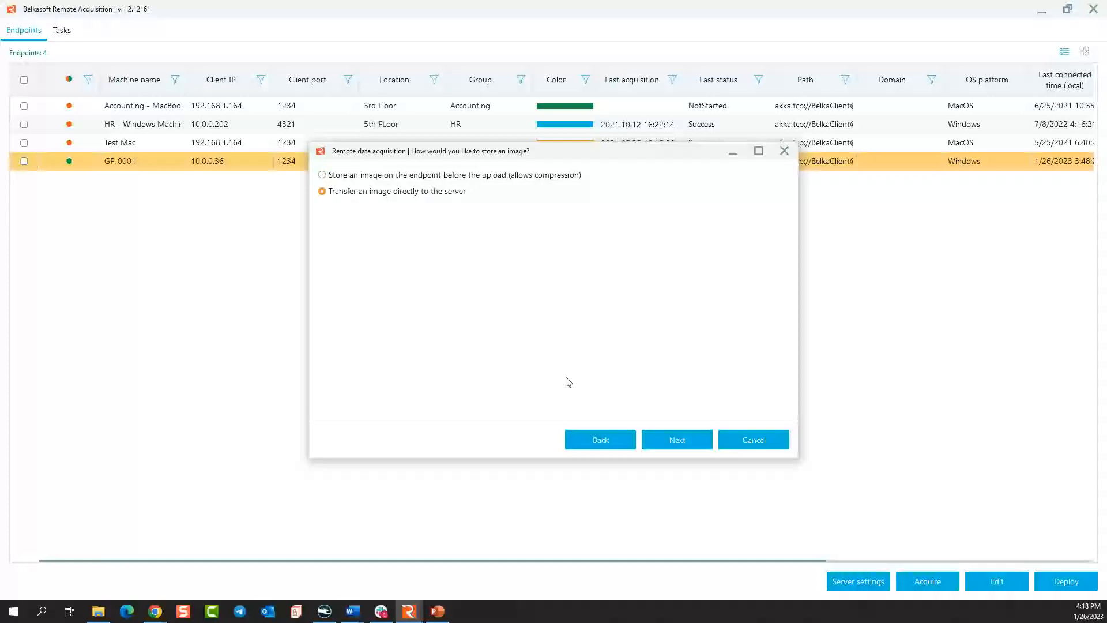
left_click(658, 435)
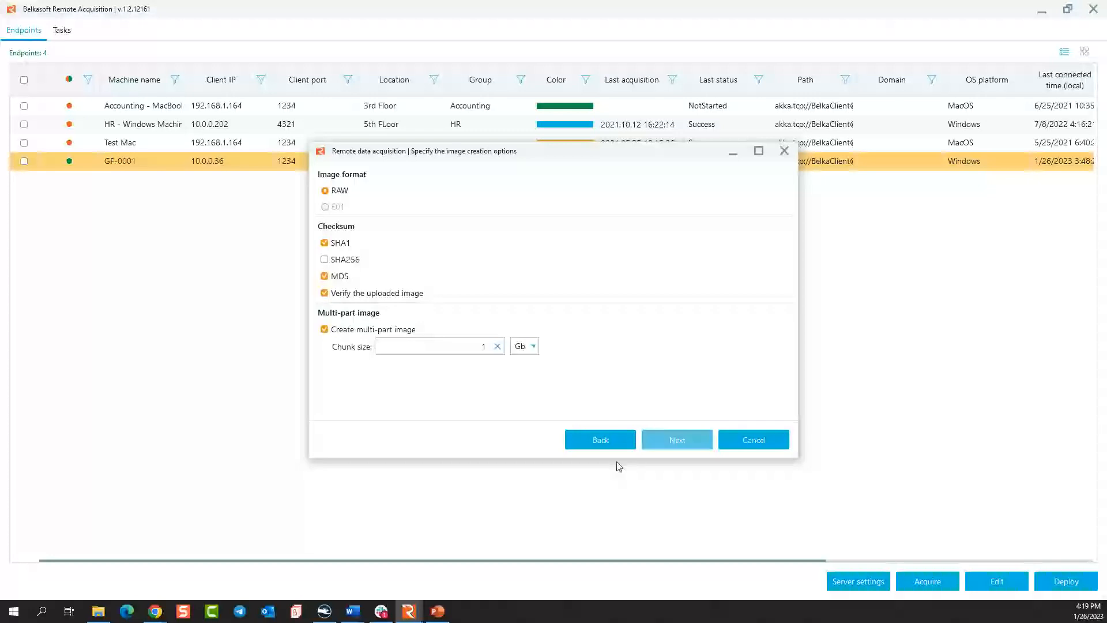
Schedule the acquisition to start at 16:00 on Thursday, January 26, 2023, and review the acquisition summary and image name.
left_click(616, 442)
left_click(669, 440)
left_click(670, 441)
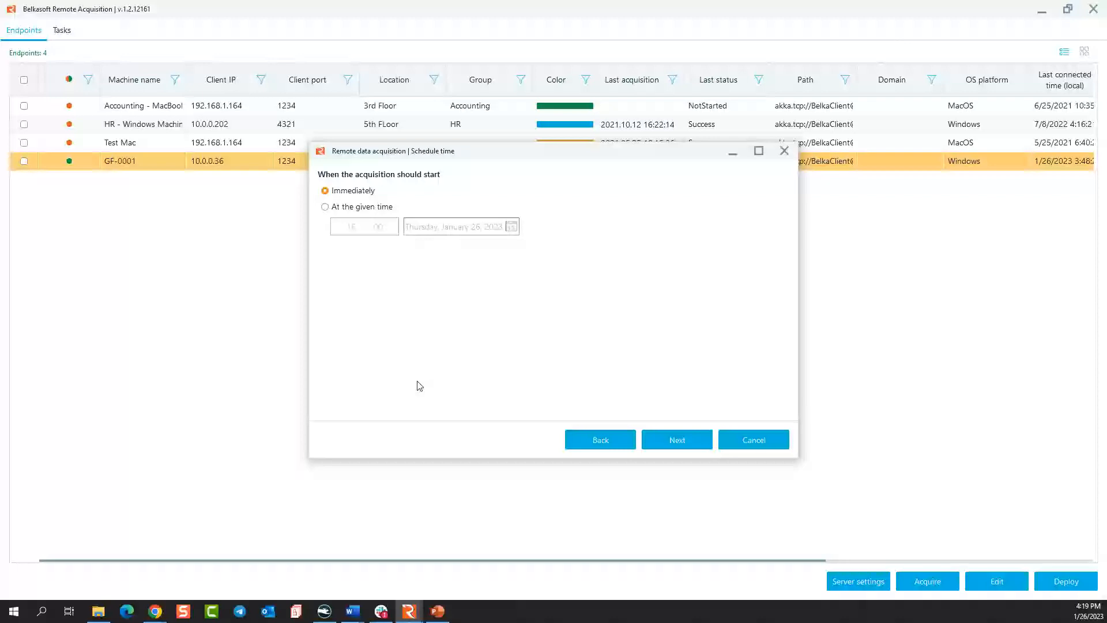
left_click(359, 209)
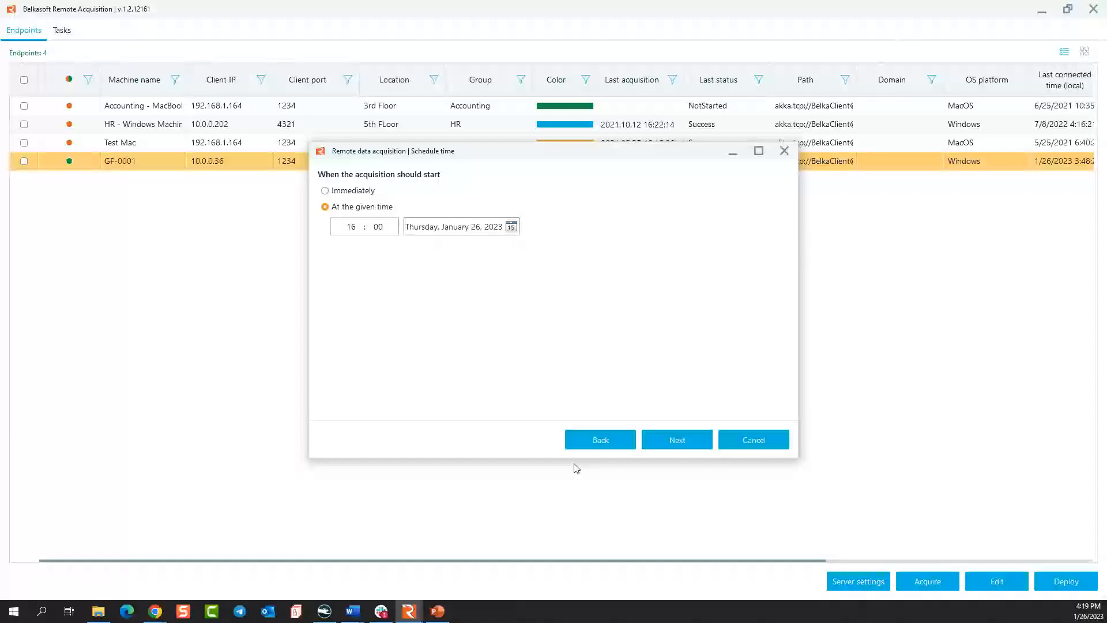
left_click(678, 440)
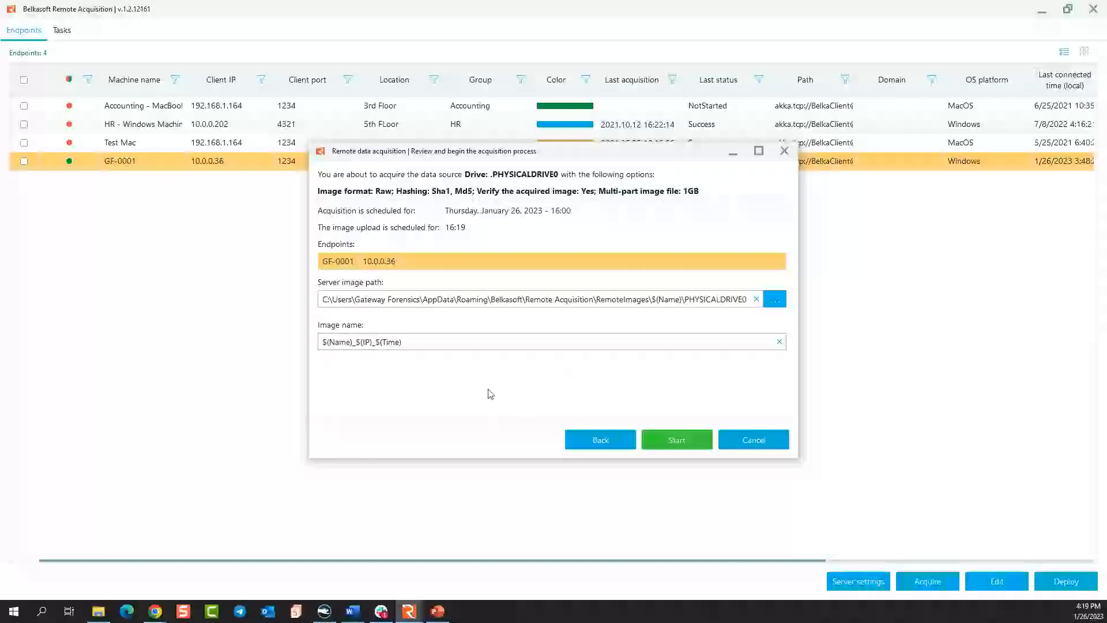
left_click_drag(428, 343, 242, 333)
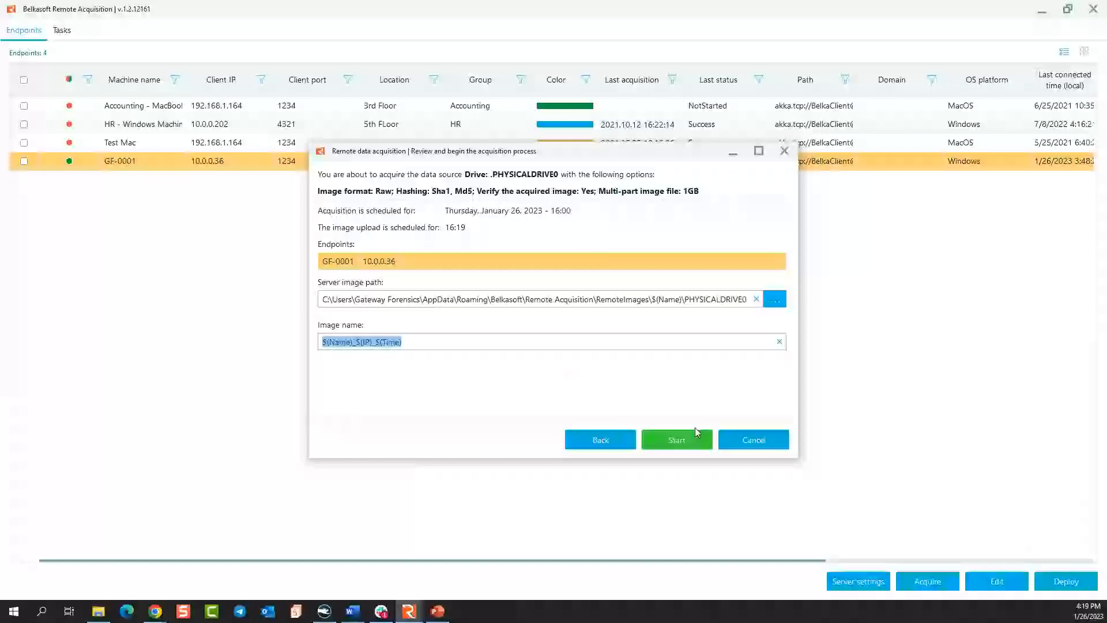
Go back to the acquisition type choice and select the disk drive type with PHYSICALDRIVE0 again.
left_click(603, 442)
left_click(604, 446)
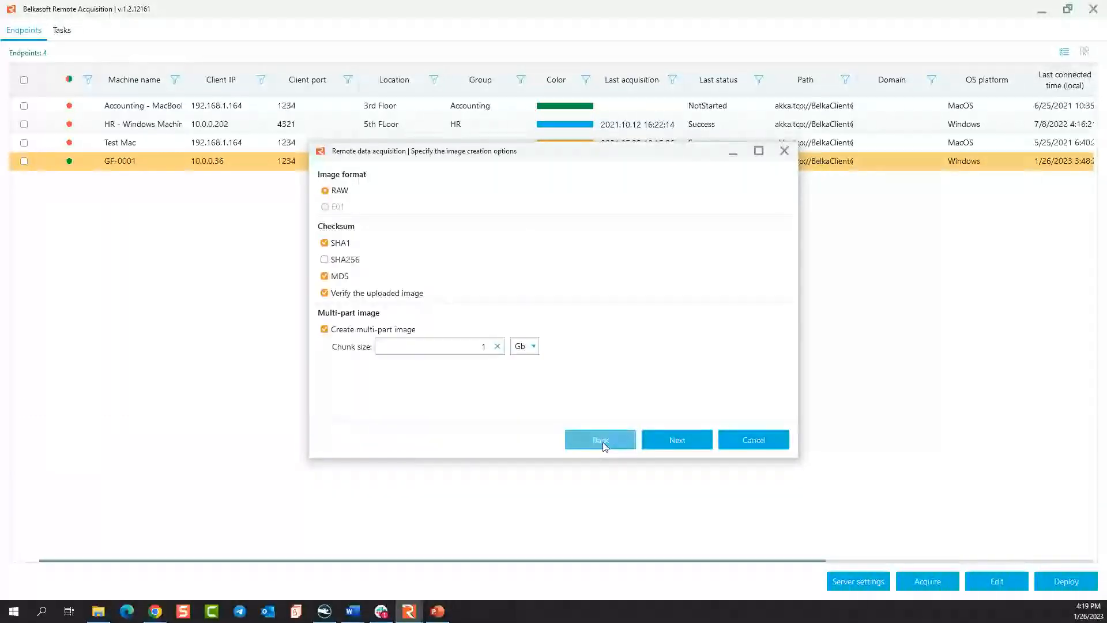
left_click(604, 445)
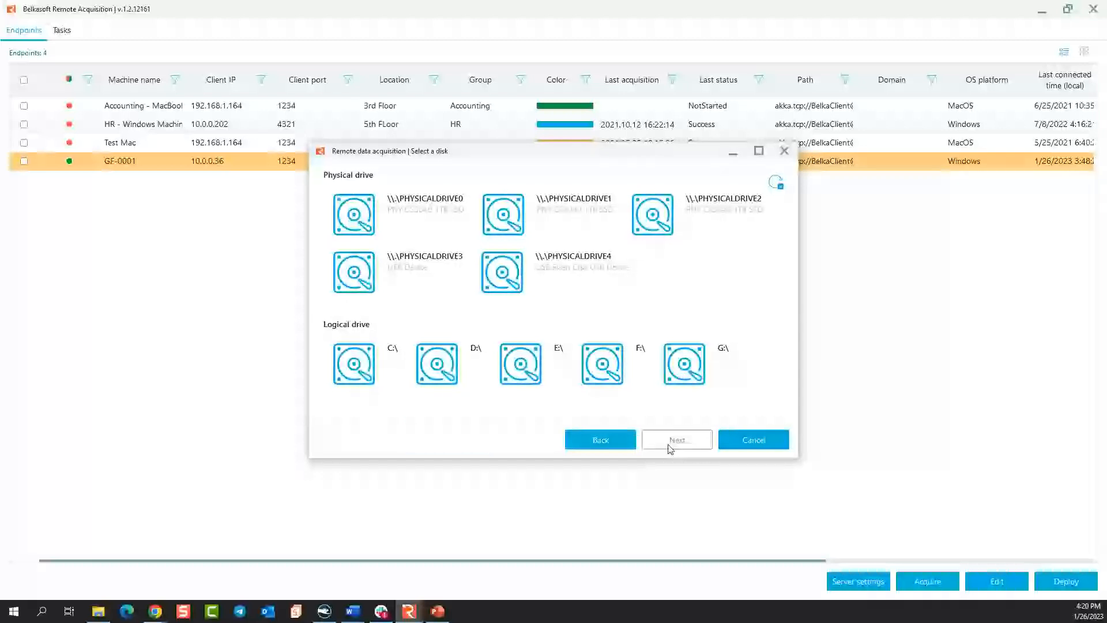
left_click(607, 446)
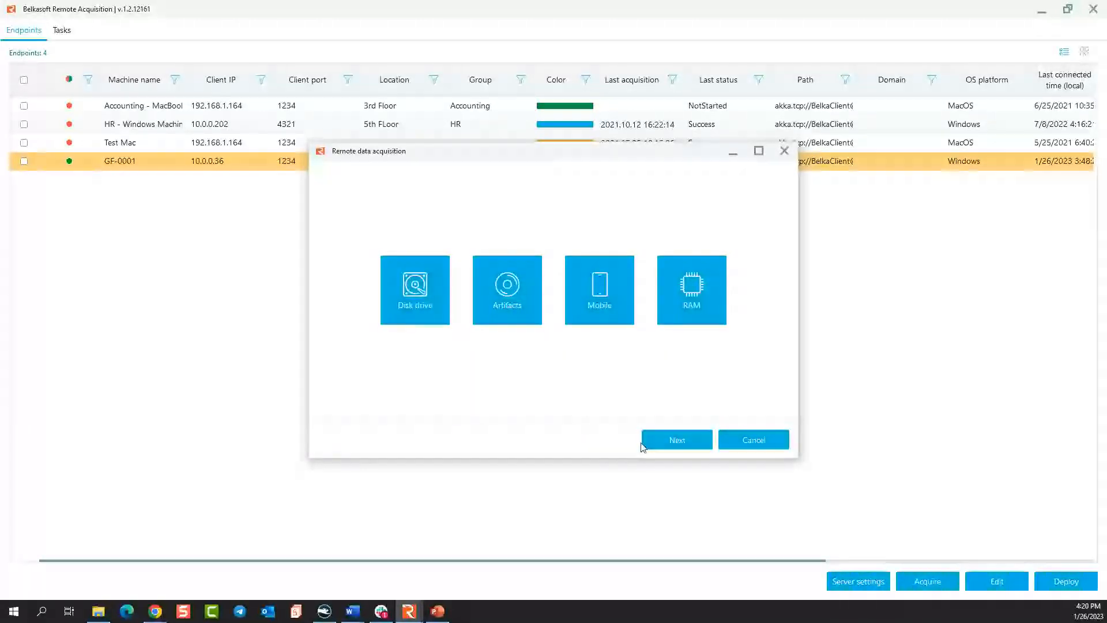
double_click(404, 284)
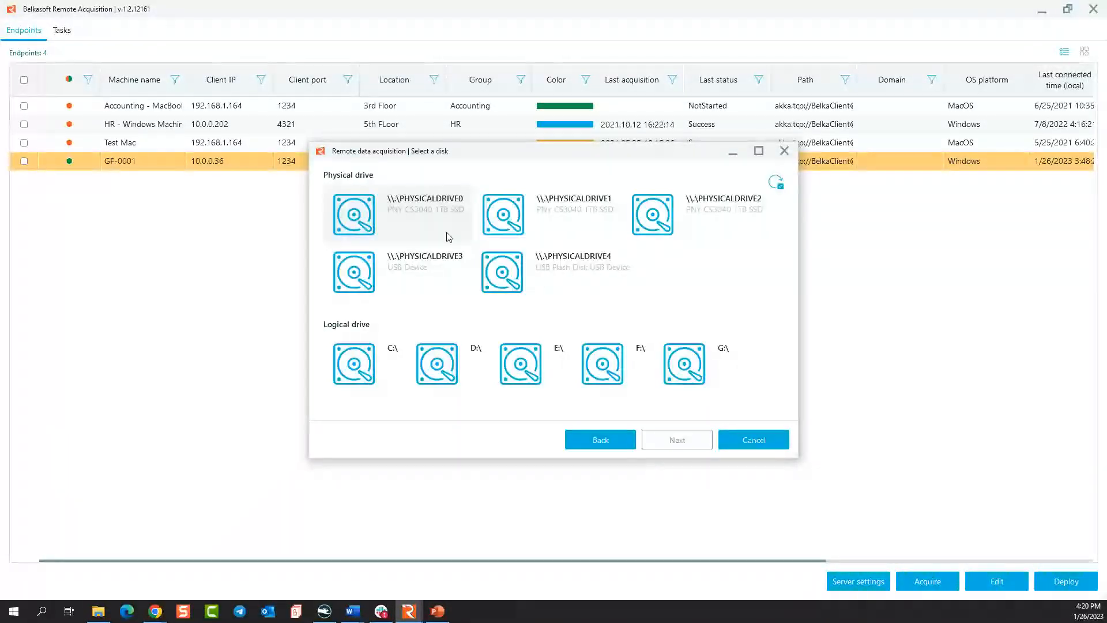
double_click(423, 207)
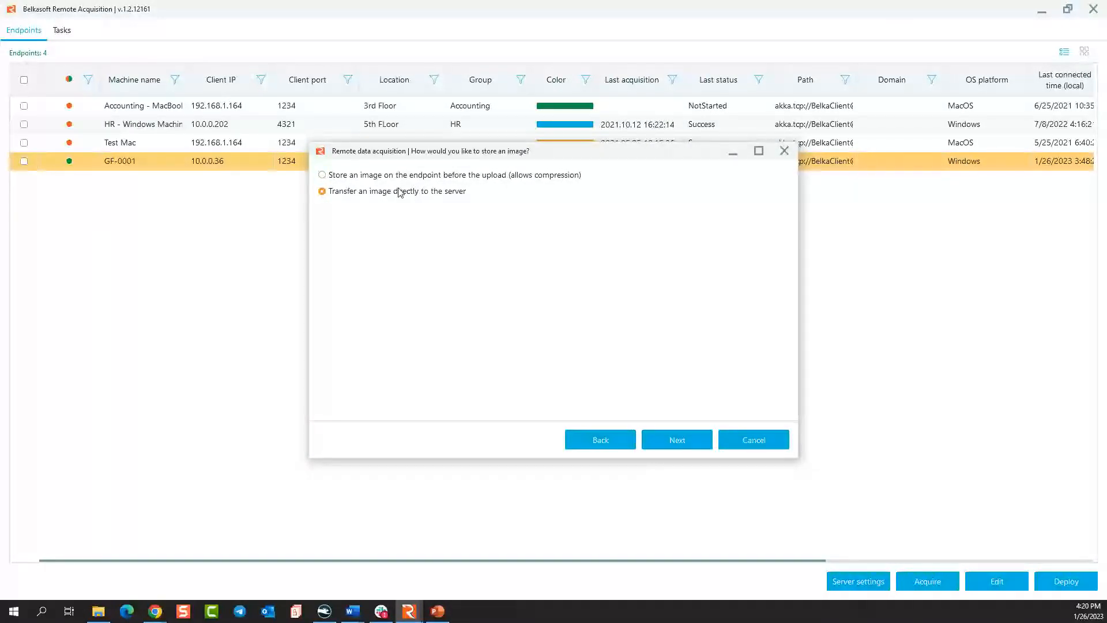
Choose to store the image on the endpoint before the upload and review the acquisition summary with the E01 format.
left_click(406, 178)
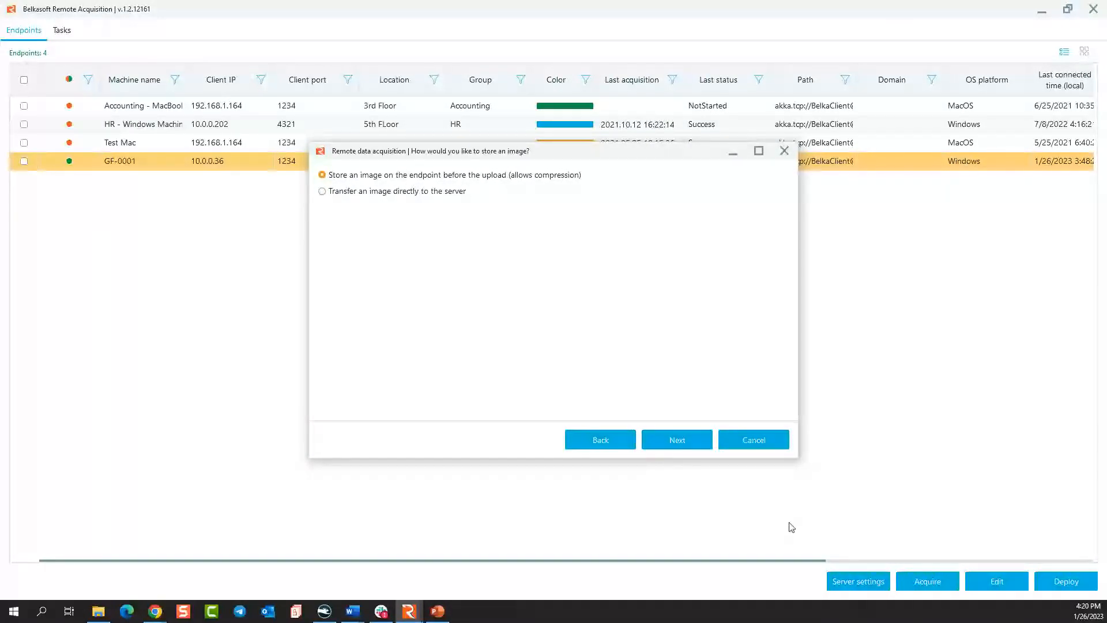
left_click(684, 440)
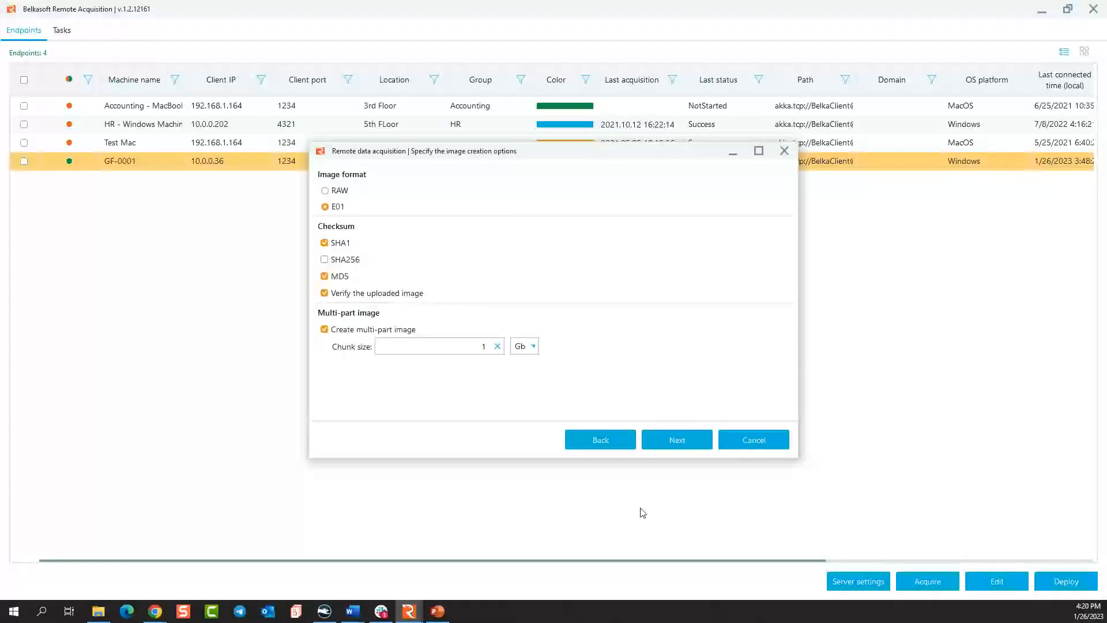
left_click(691, 441)
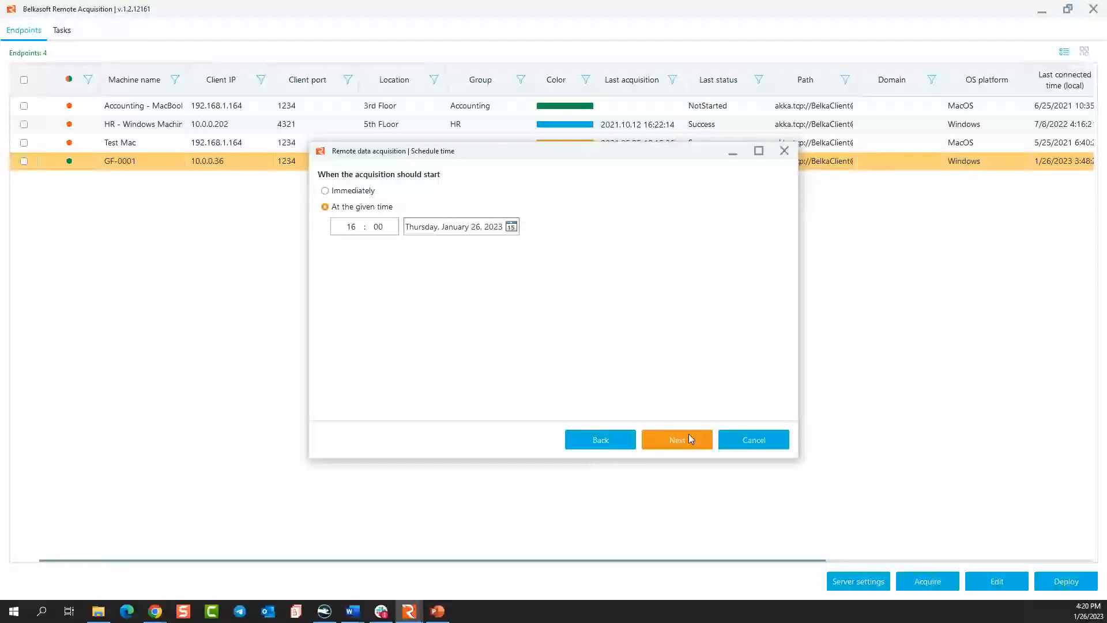
left_click(688, 439)
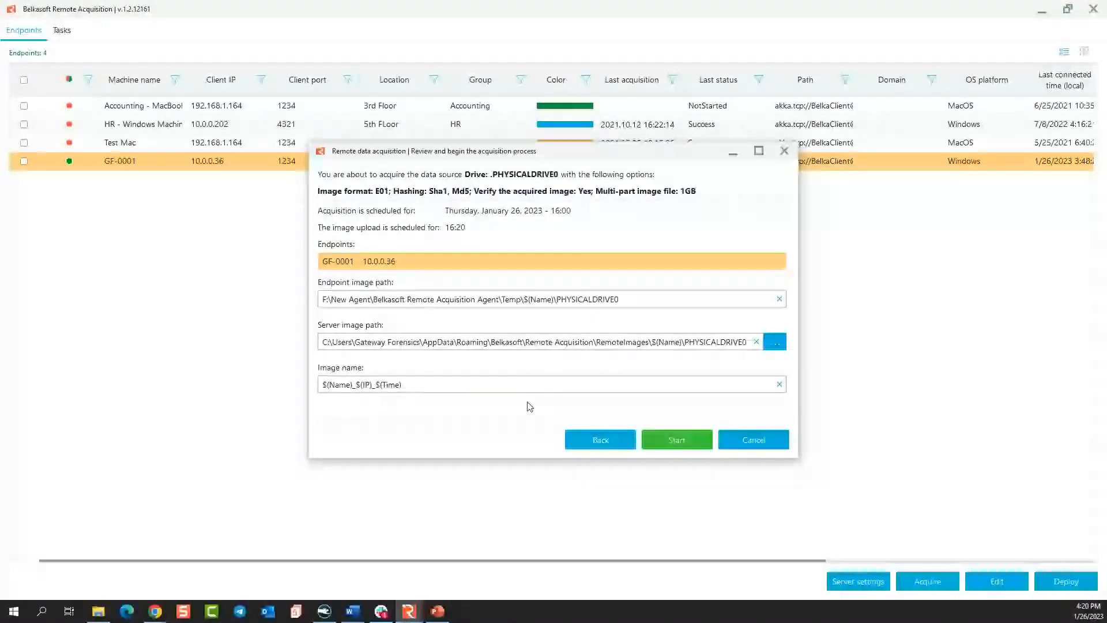
Switch the storage method back to transferring the image directly to the server and reposition the image creation options dialog.
left_click(597, 439)
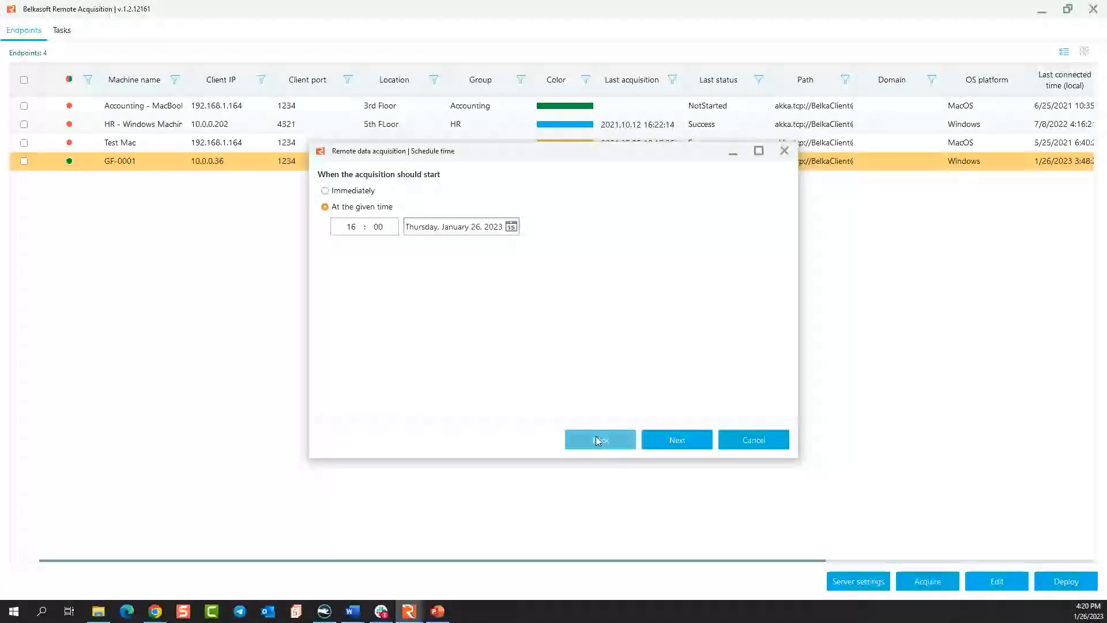
left_click(596, 438)
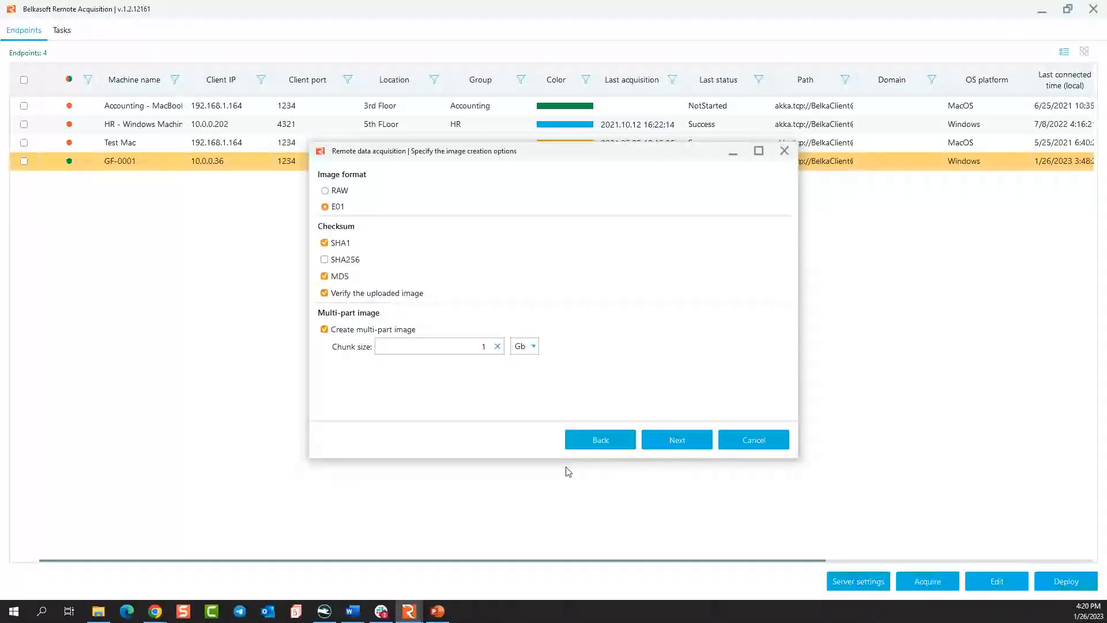
left_click(600, 441)
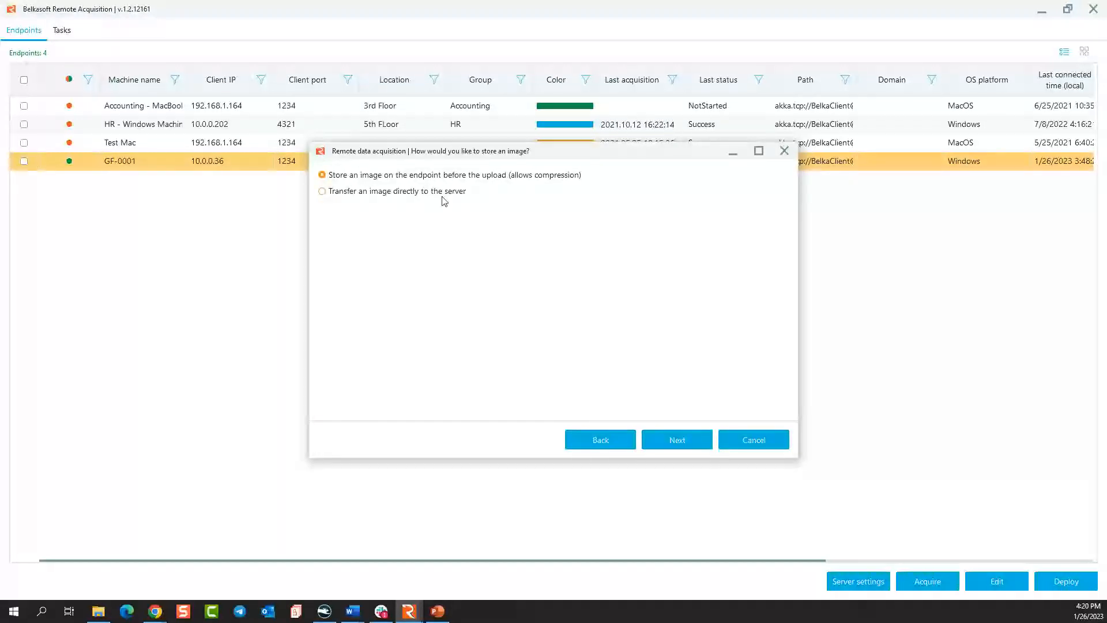
left_click(691, 442)
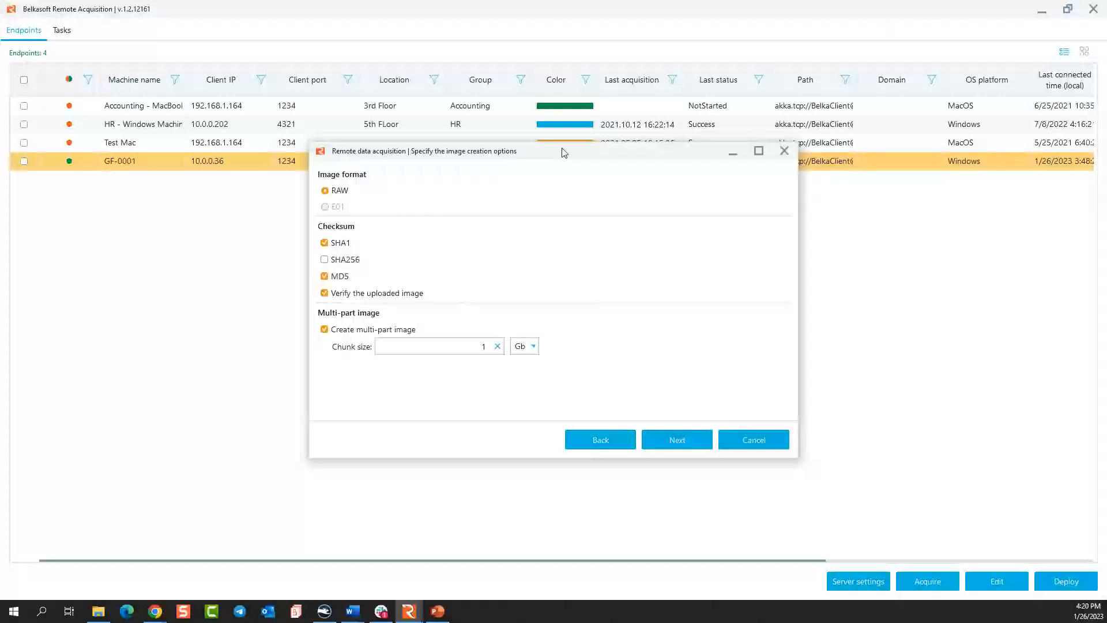
left_click_drag(550, 156, 513, 182)
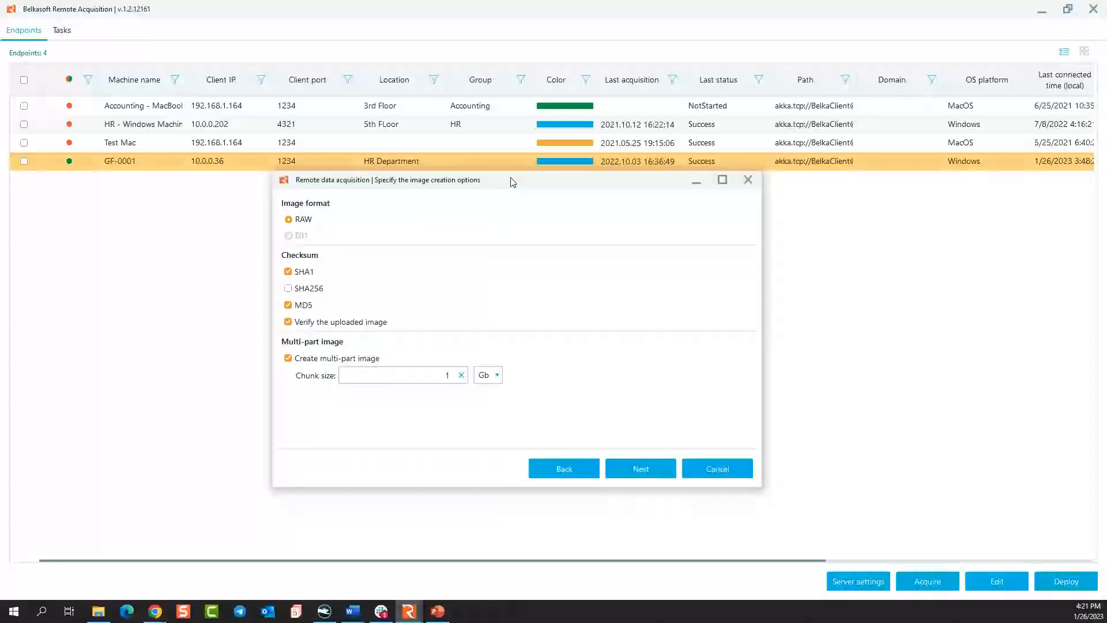
left_click_drag(761, 238, 770, 238)
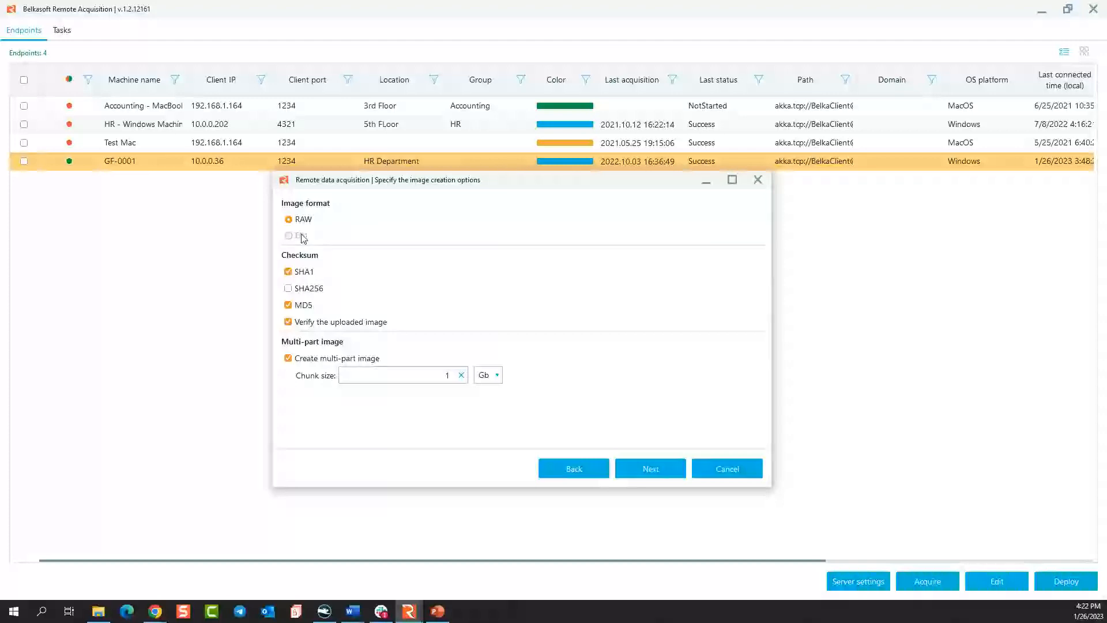
Return to the acquisition type choice, pick Artifacts, and select logical drive C:\ as the source.
left_click(584, 468)
left_click(582, 470)
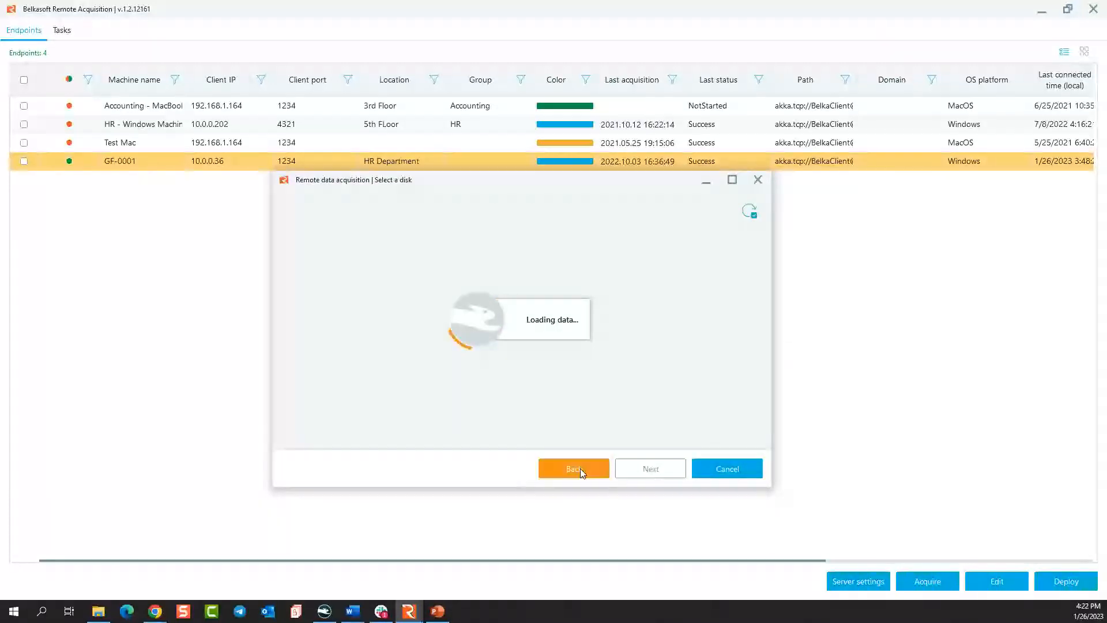
left_click(468, 330)
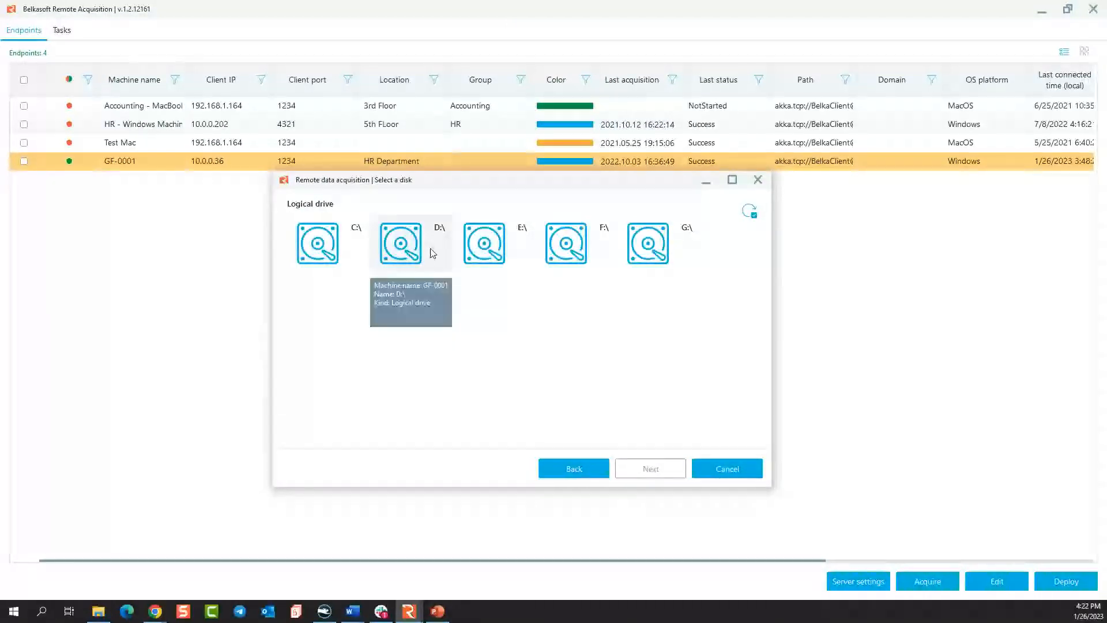
double_click(326, 241)
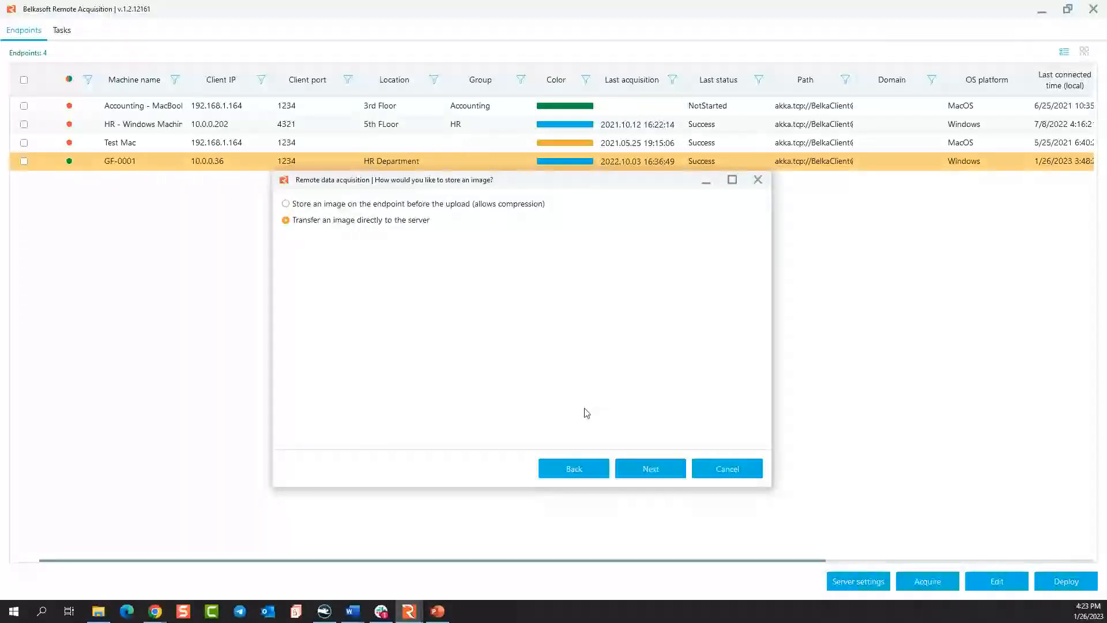
Keep the direct transfer to the server, and enable the SHA1 checksum and verification of the uploaded image.
left_click(660, 468)
left_click(301, 221)
left_click(325, 274)
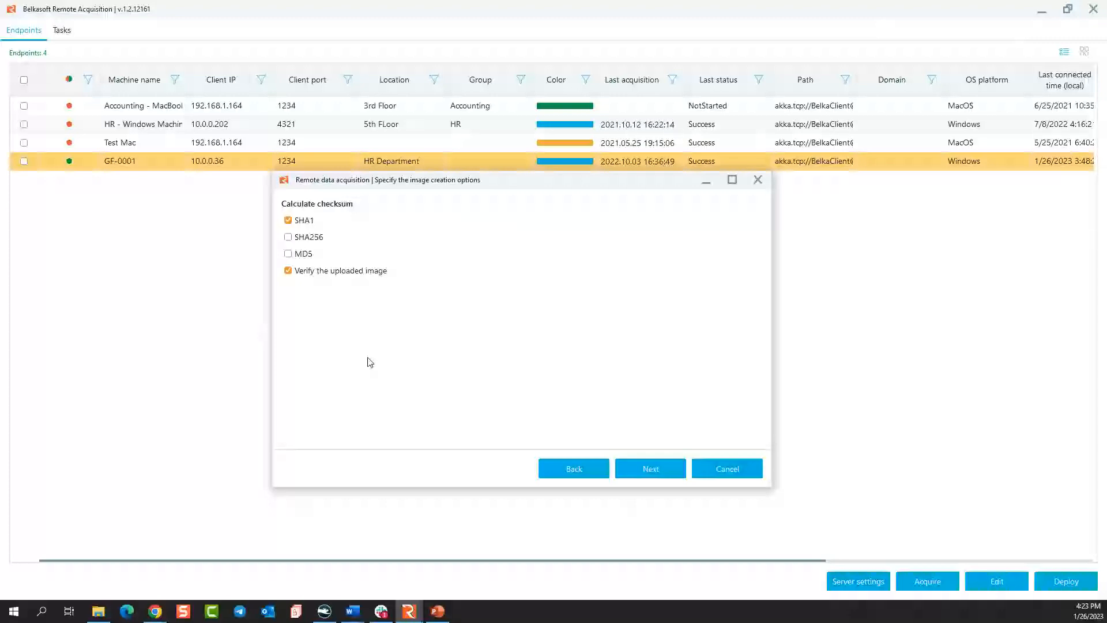
left_click(632, 474)
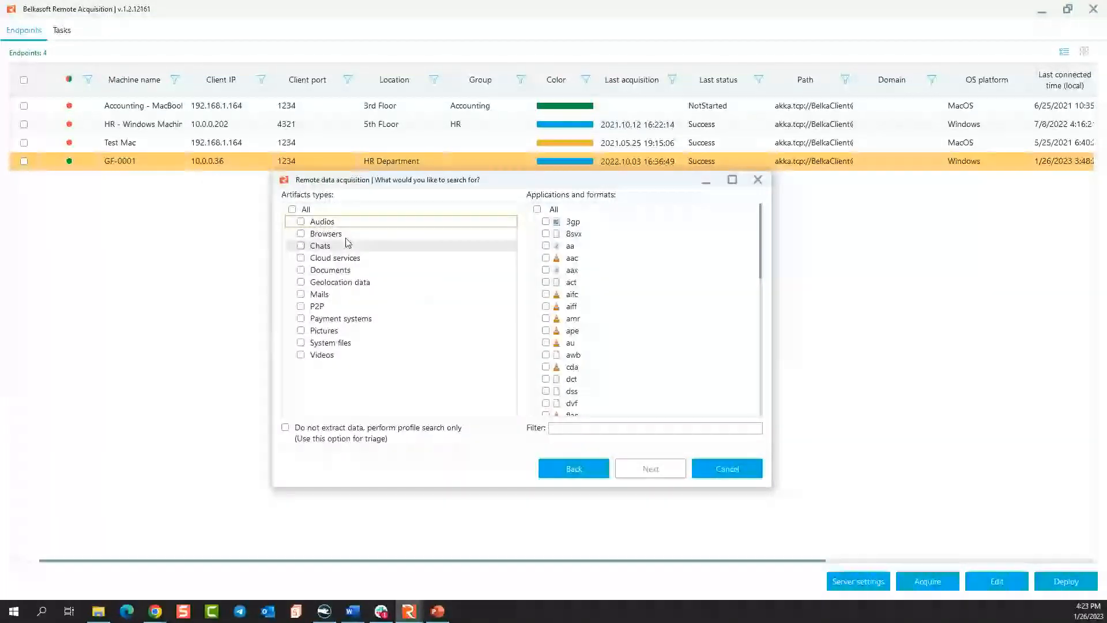
Browse the artifact types, include all formats of the Documents type in the search, and look through the format list.
left_click(330, 342)
left_click(333, 330)
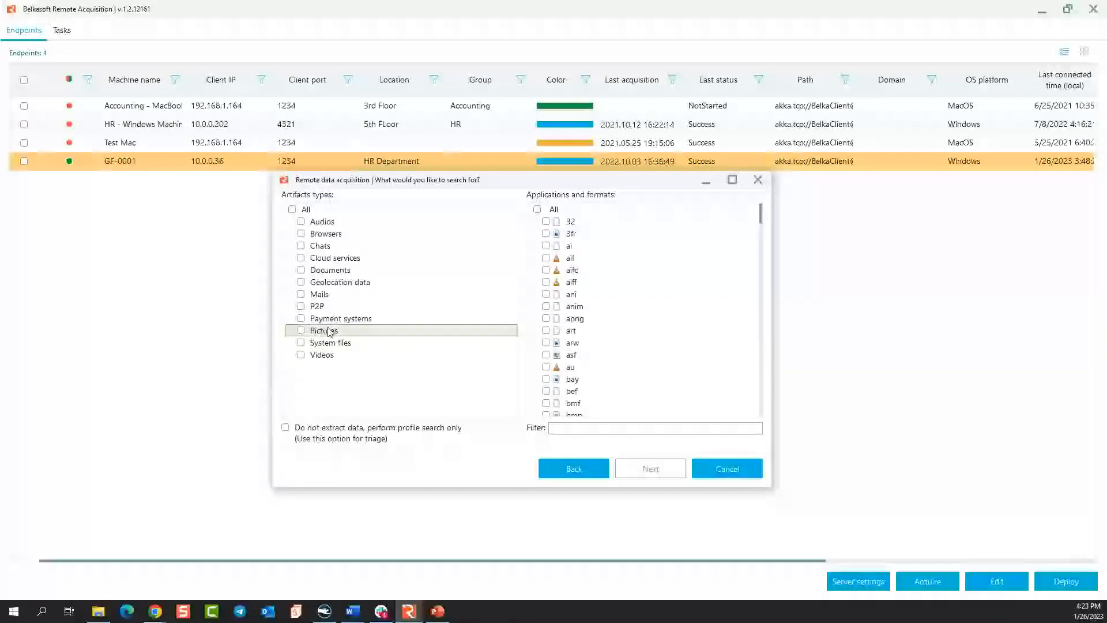
left_click(332, 320)
left_click(327, 306)
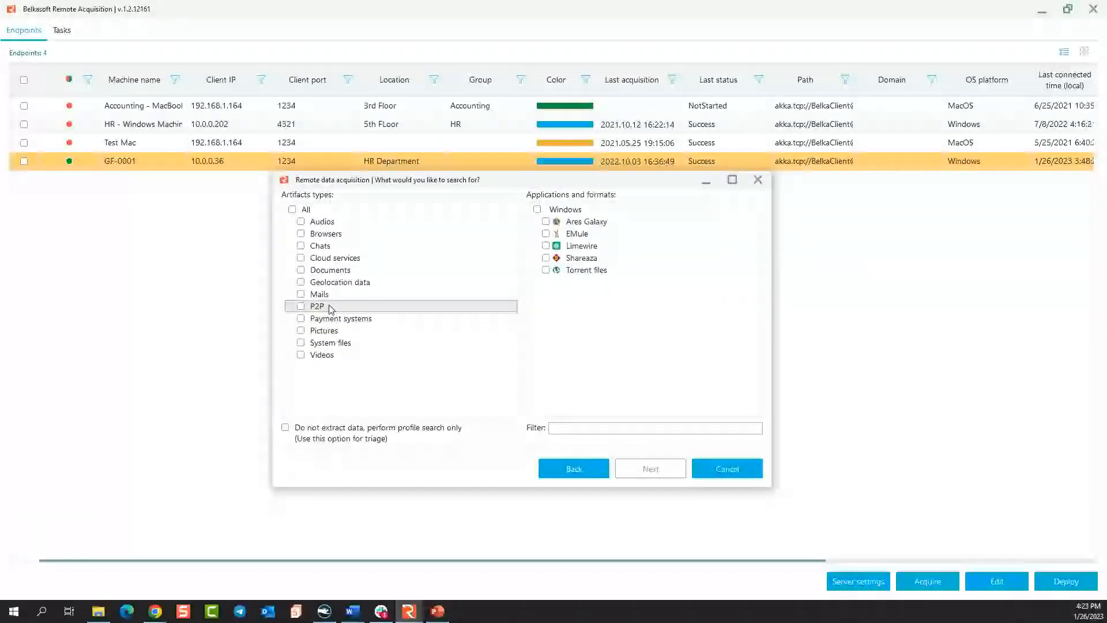
left_click(332, 330)
left_click(331, 321)
left_click(333, 272)
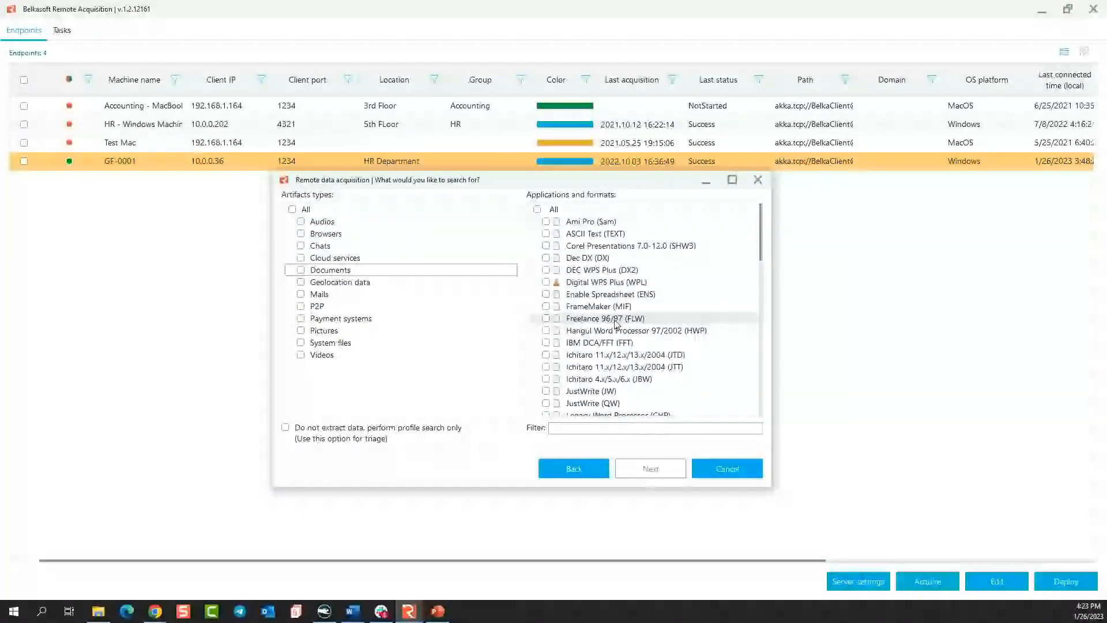
left_click(538, 210)
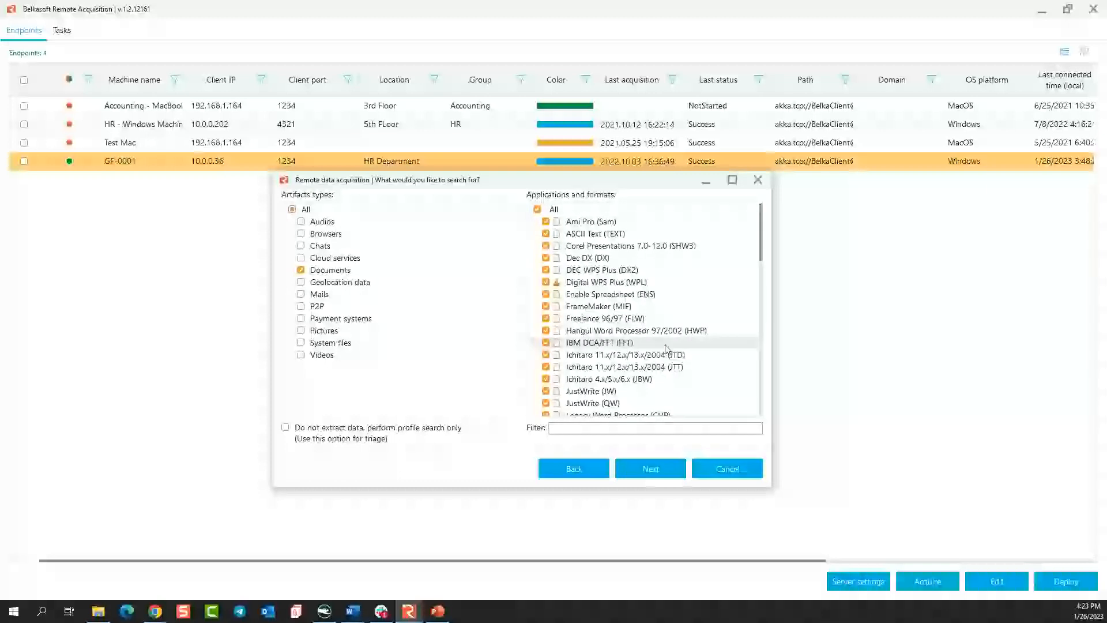
scroll(699, 387, "down", 3)
scroll(699, 389, "down", 12)
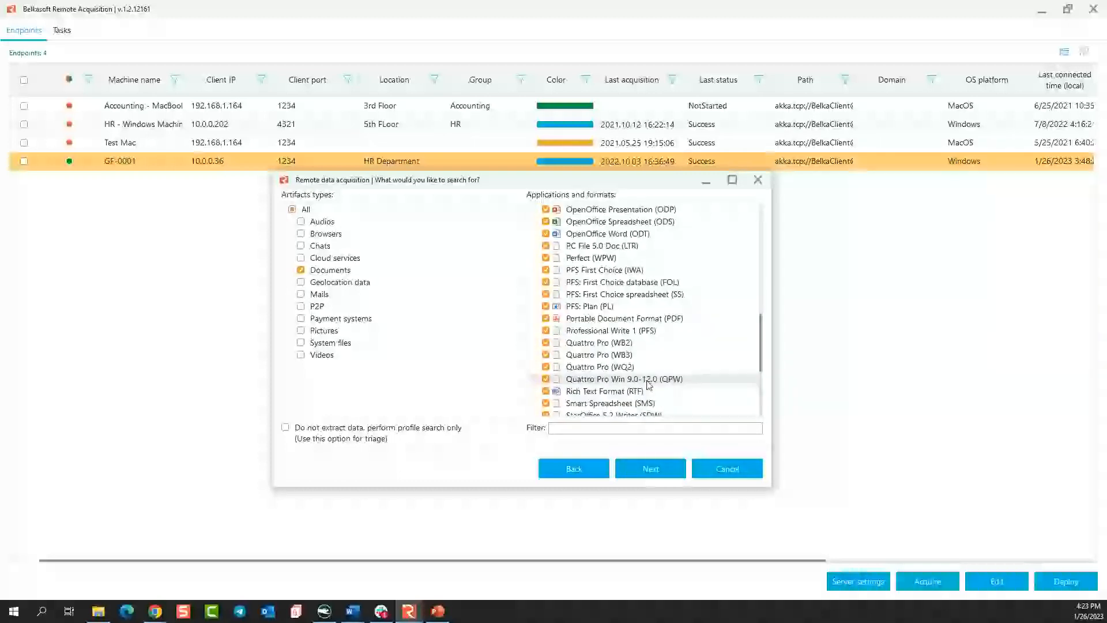
scroll(656, 379, "up", 5)
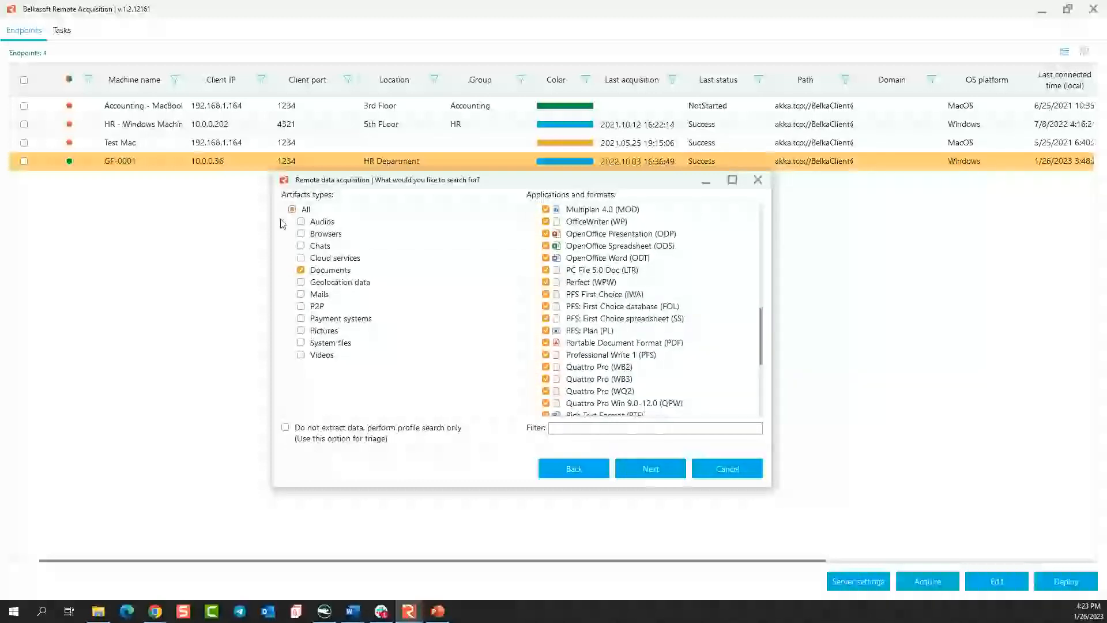
Examine the applications offered for the Chats artifact type and the Windows items offered for System files.
left_click(317, 246)
scroll(593, 363, "up", 3)
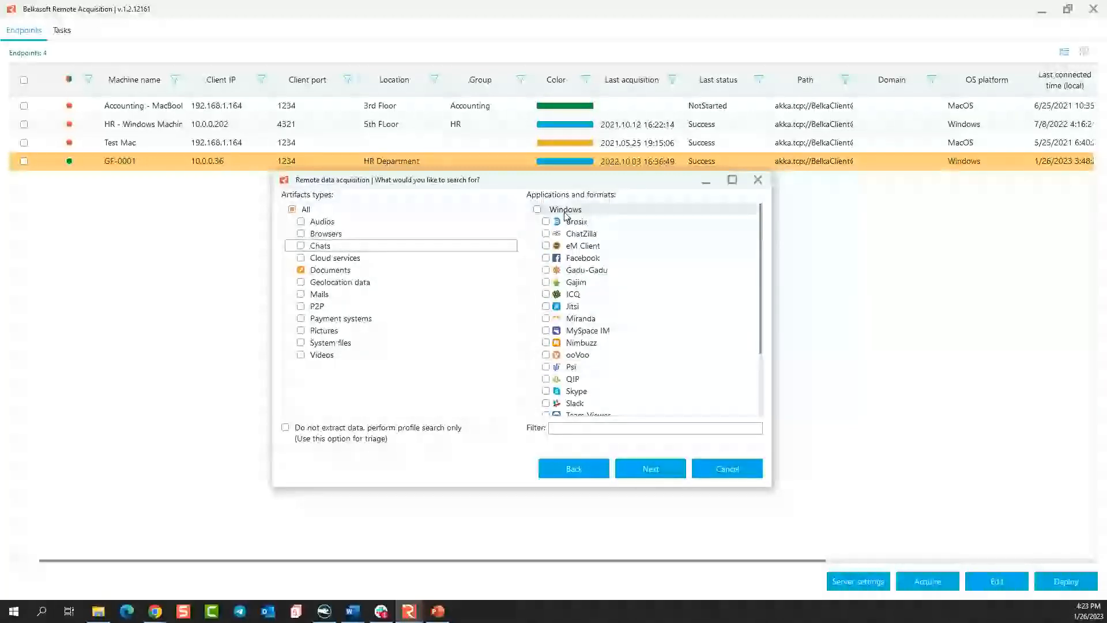
scroll(588, 276, "down", 2)
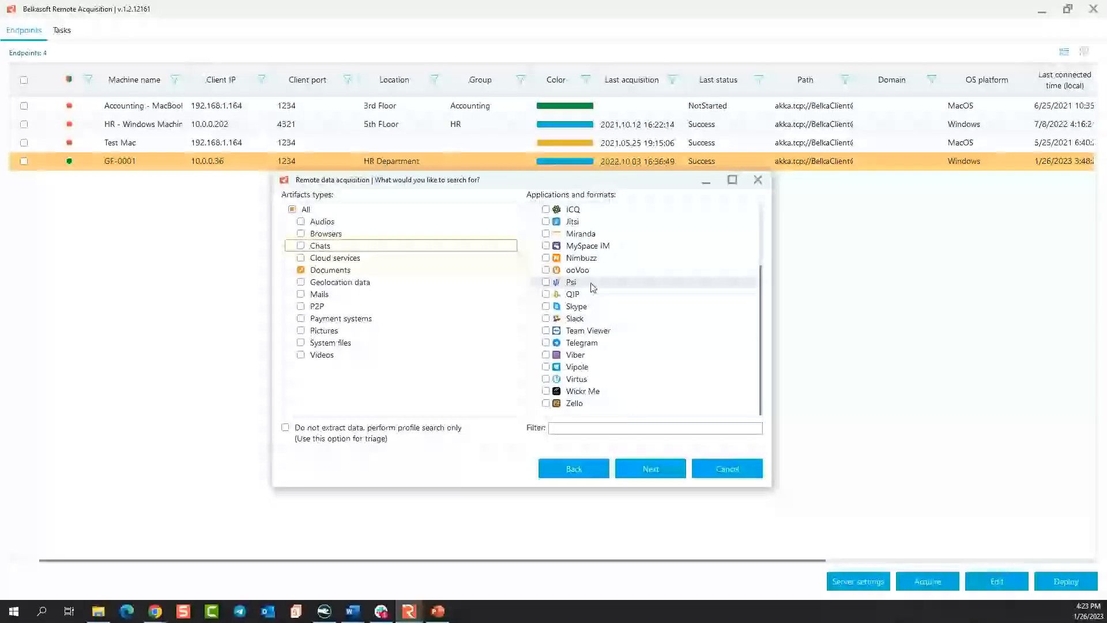
scroll(591, 343, "up", 3)
scroll(592, 343, "down", 2)
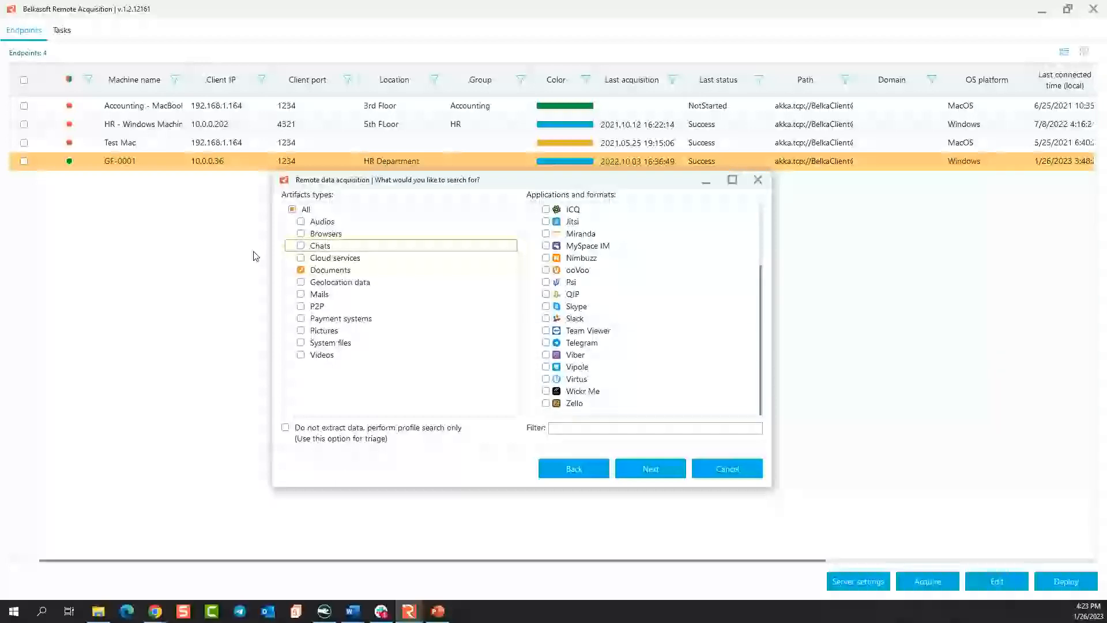
left_click(322, 222)
left_click(321, 245)
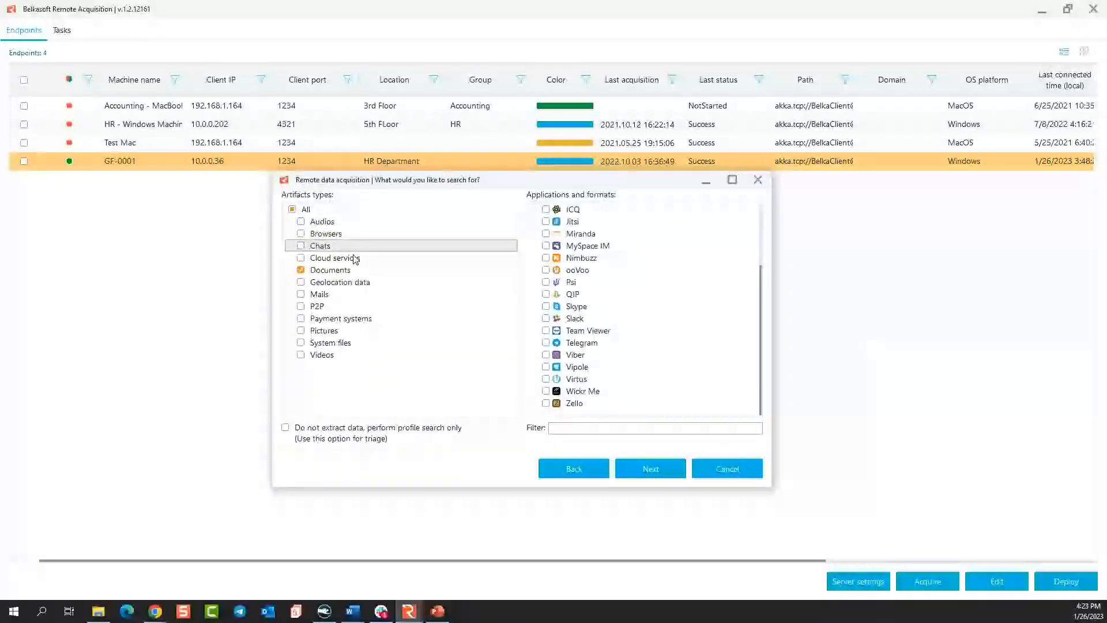
left_click(329, 342)
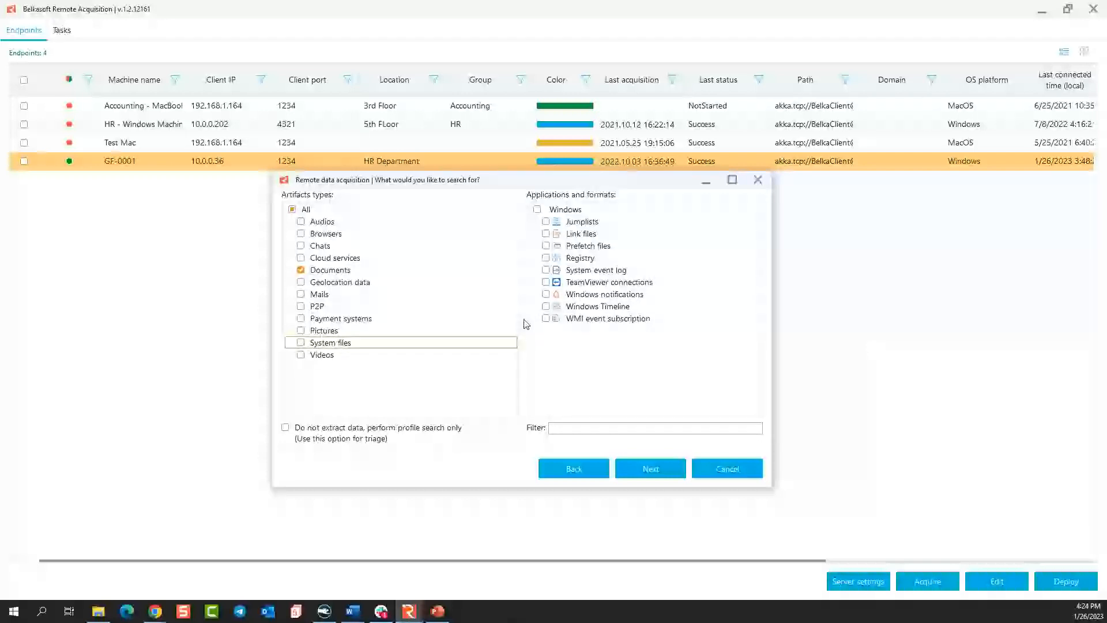
Keep the Documents artifacts selected and schedule the acquisition to start at 16:00 on Thursday, January 26, 2023.
left_click(657, 477)
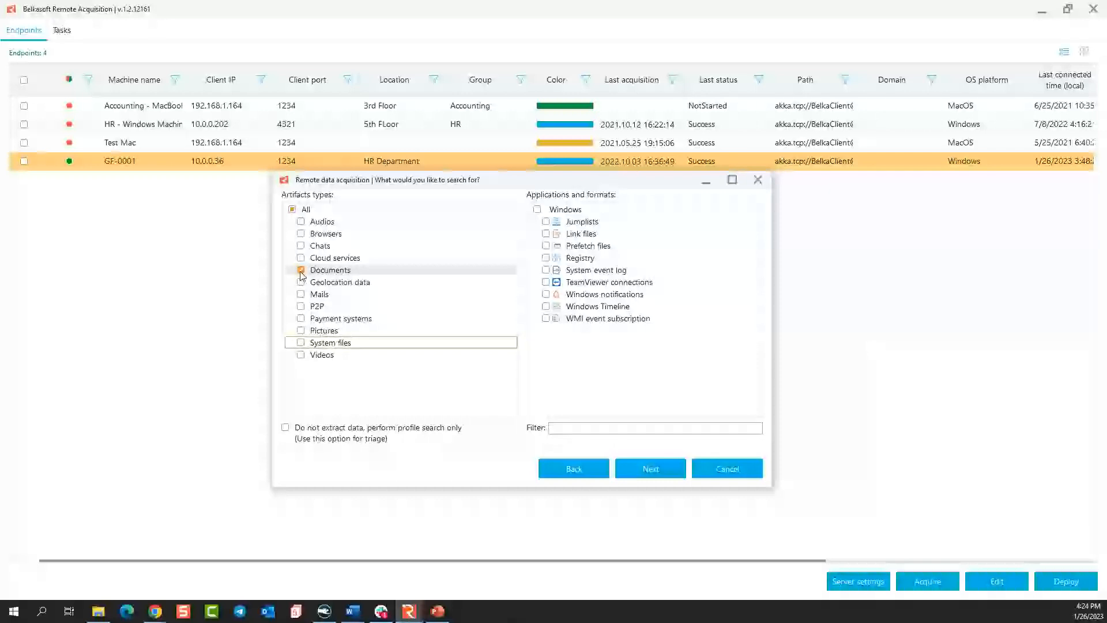
left_click(394, 270)
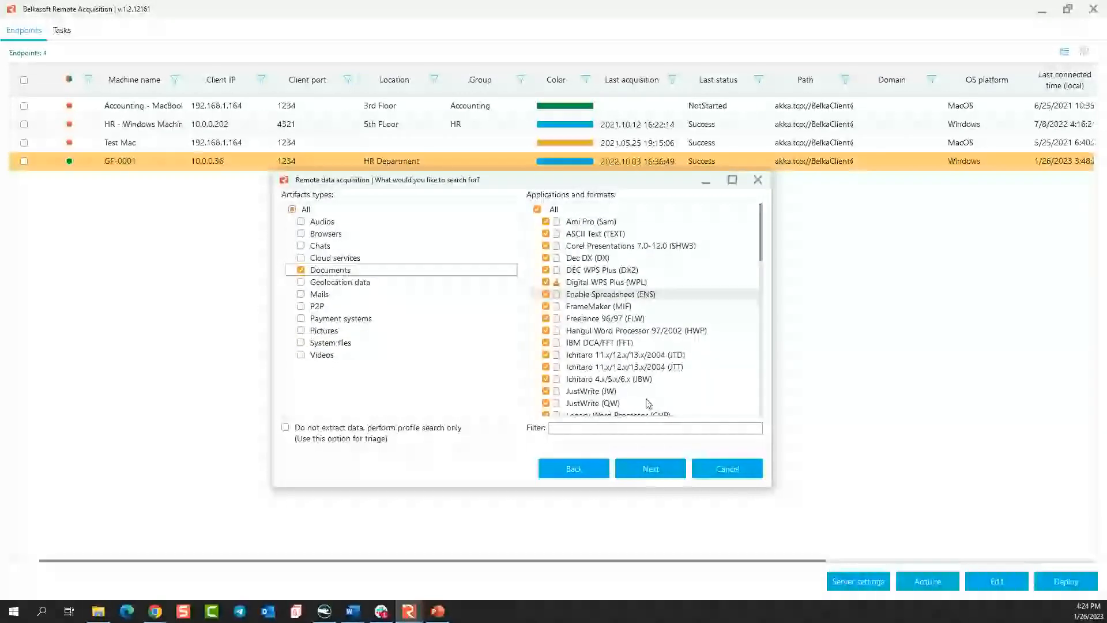
left_click(649, 465)
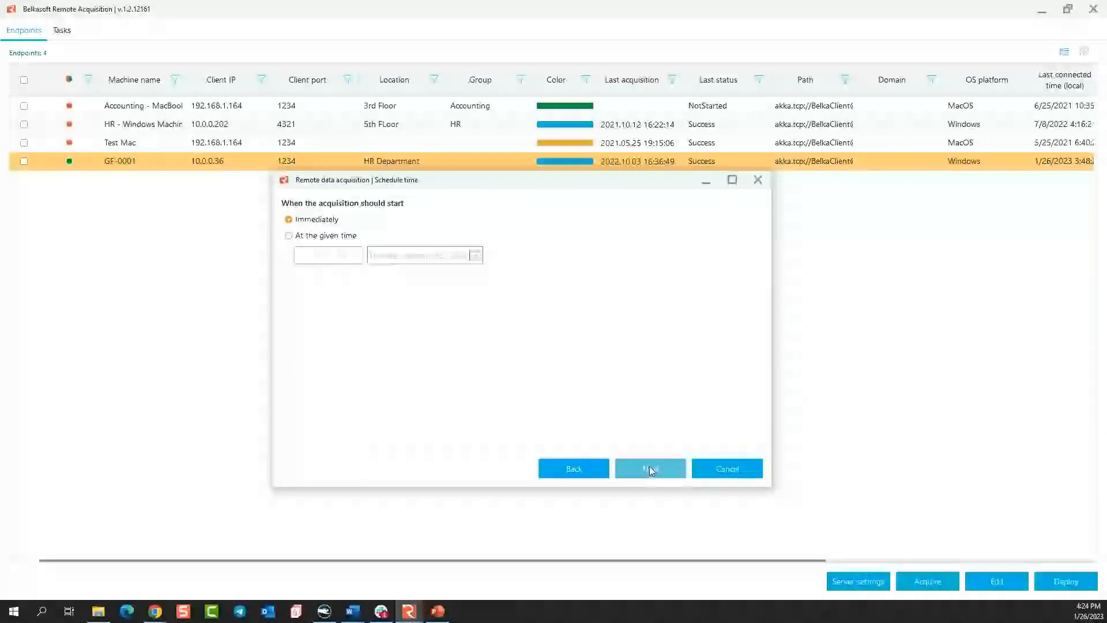
left_click(323, 236)
left_click(326, 221)
left_click(326, 237)
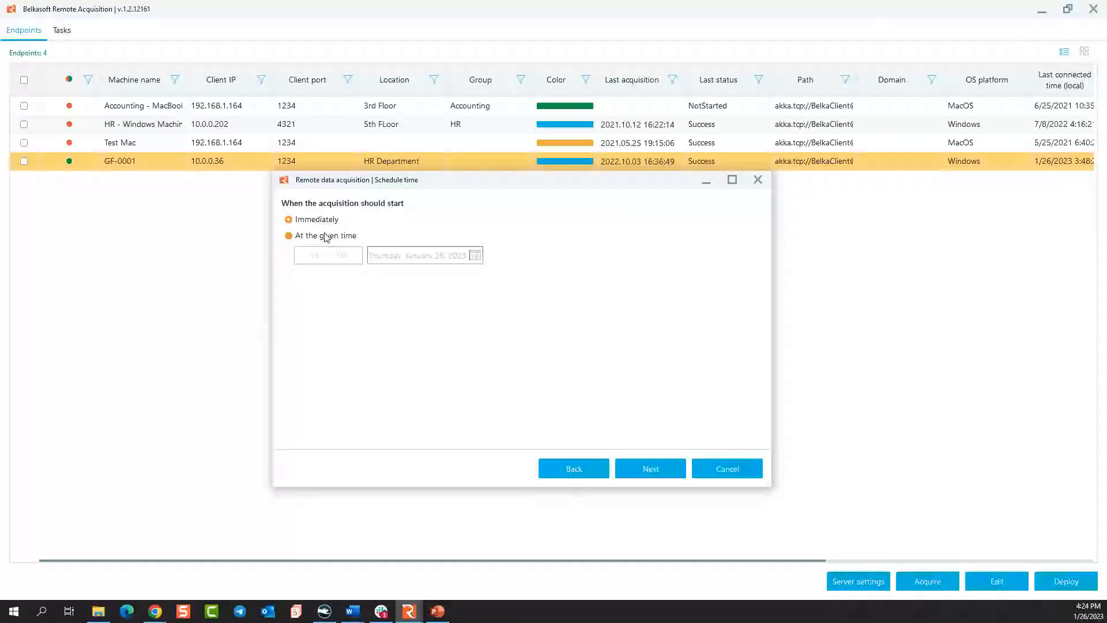
left_click(650, 466)
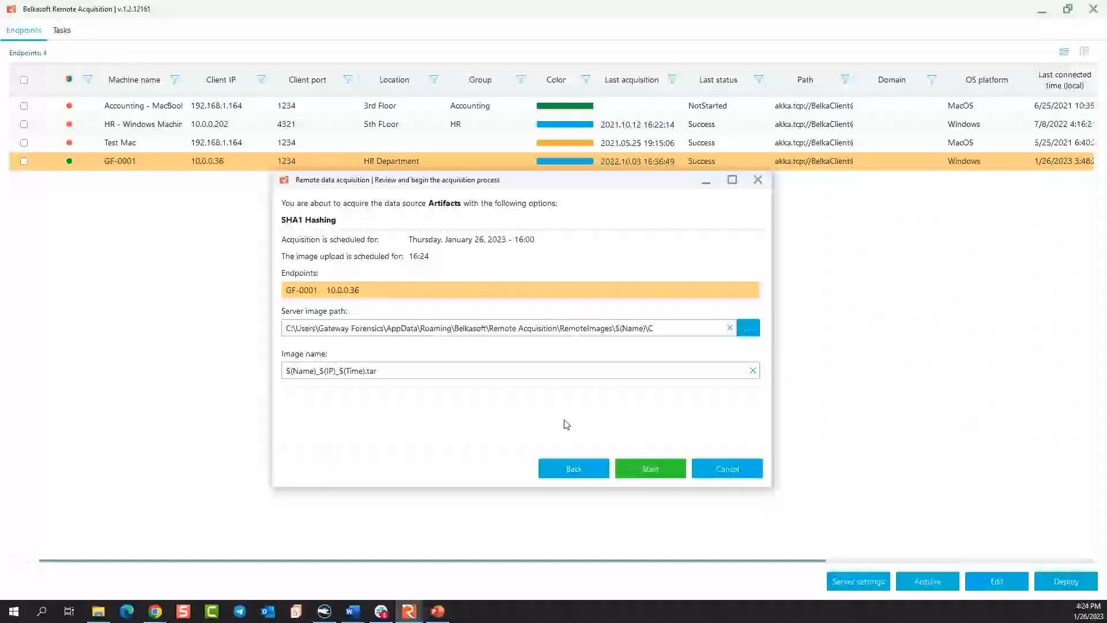
Check the .tar extension in the artifact image name, and return to the acquisition type choice.
left_click_drag(383, 374, 366, 376)
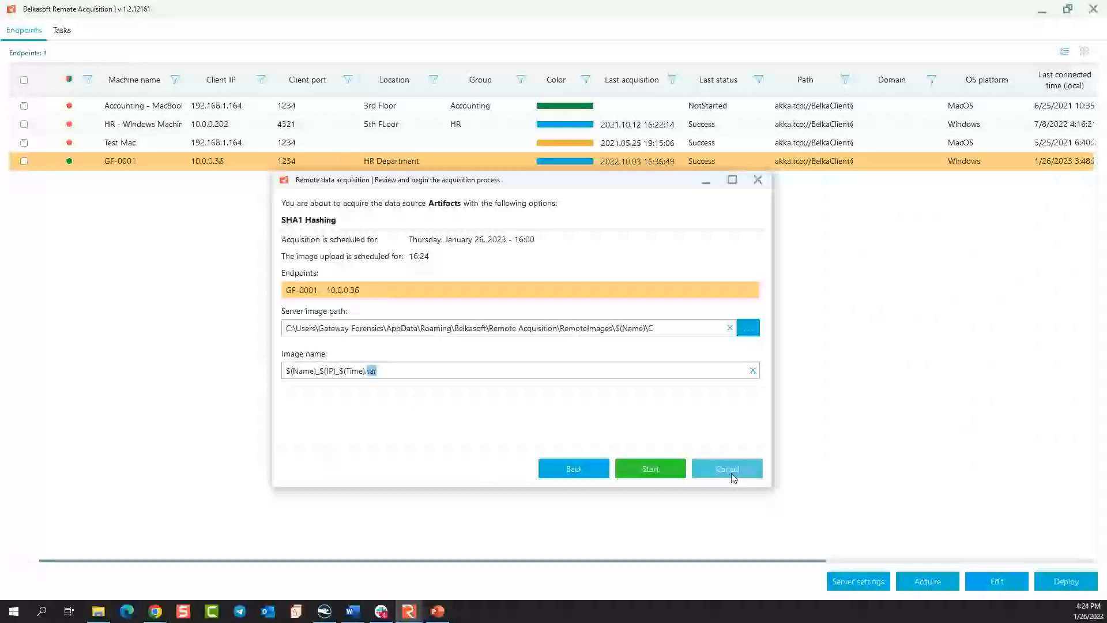
left_click(574, 466)
left_click(574, 466)
left_click(574, 466)
left_click(574, 466)
left_click(574, 466)
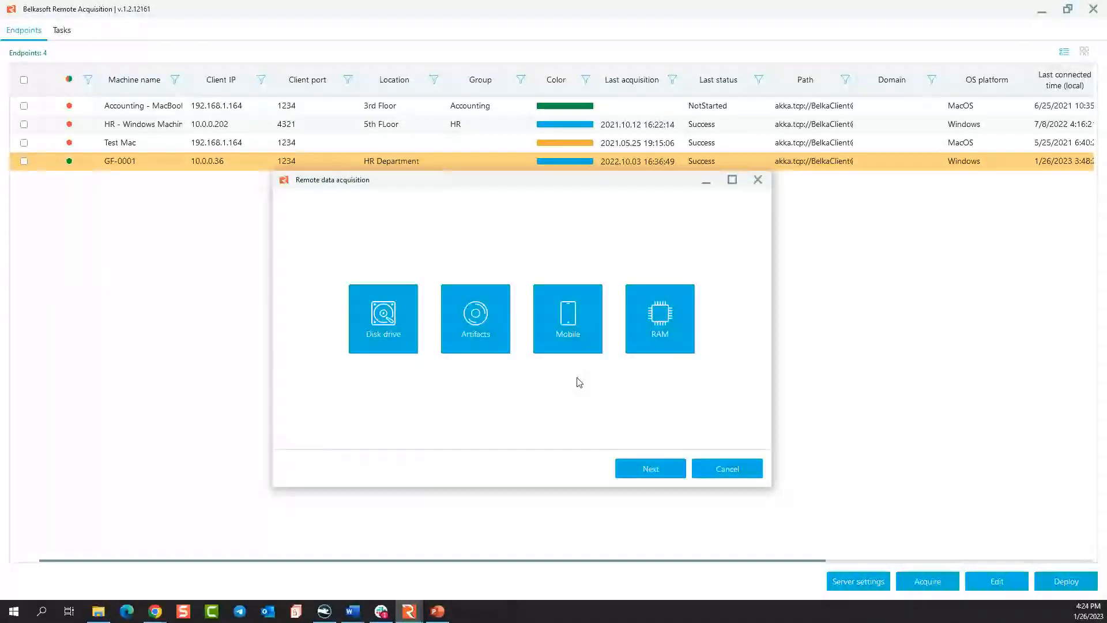
Examine the mobile acquisition types offered for Android and for Apple devices, and return to the acquisition type choice.
left_click(573, 343)
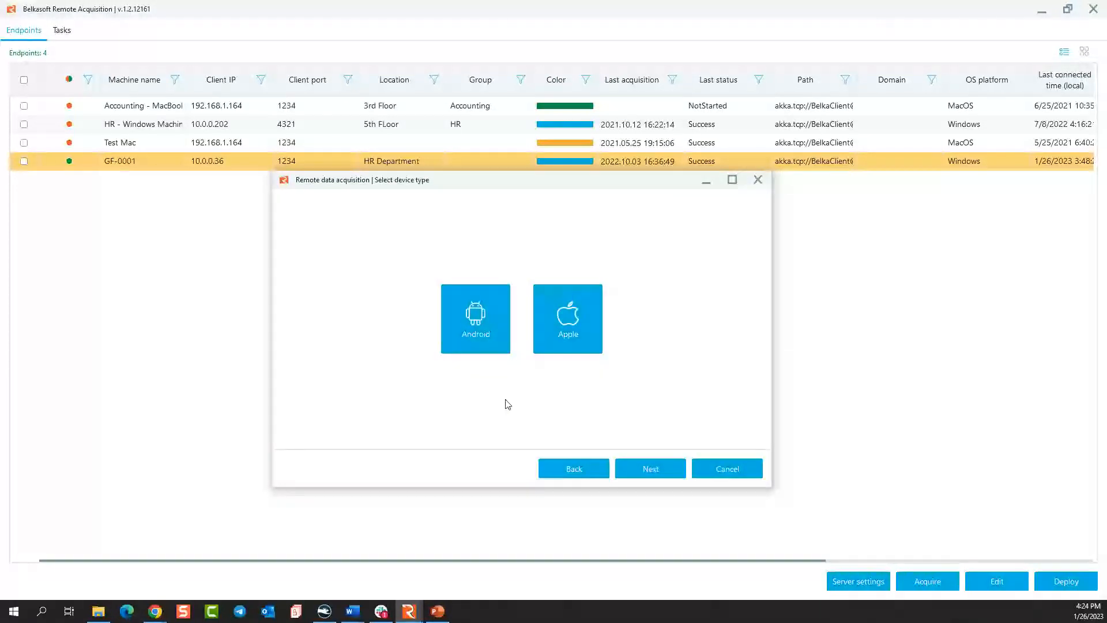
left_click(480, 318)
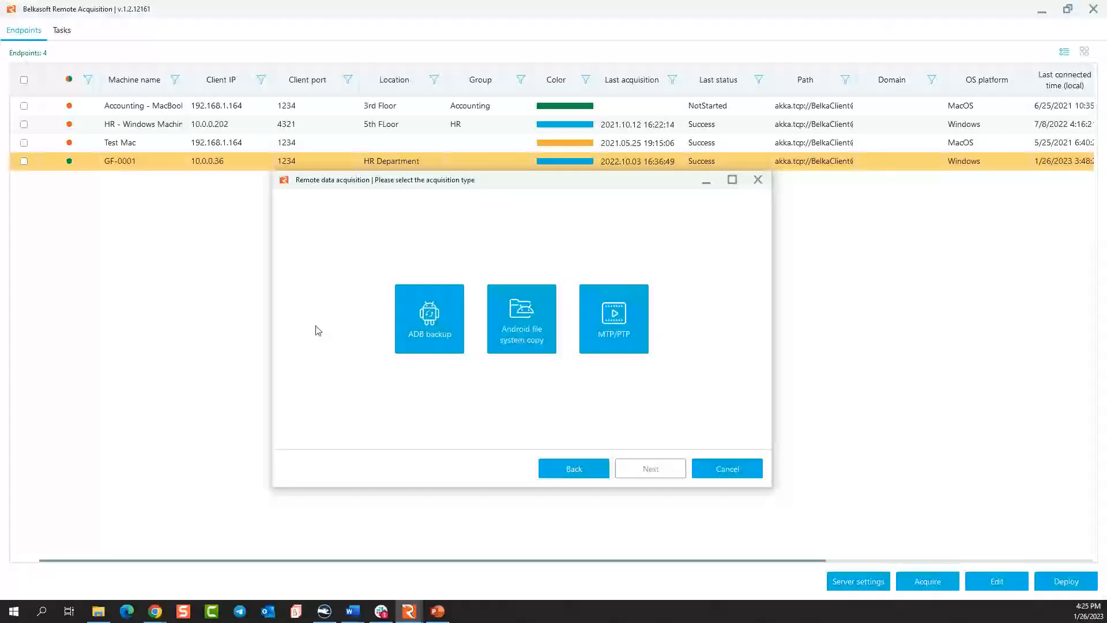
left_click(426, 335)
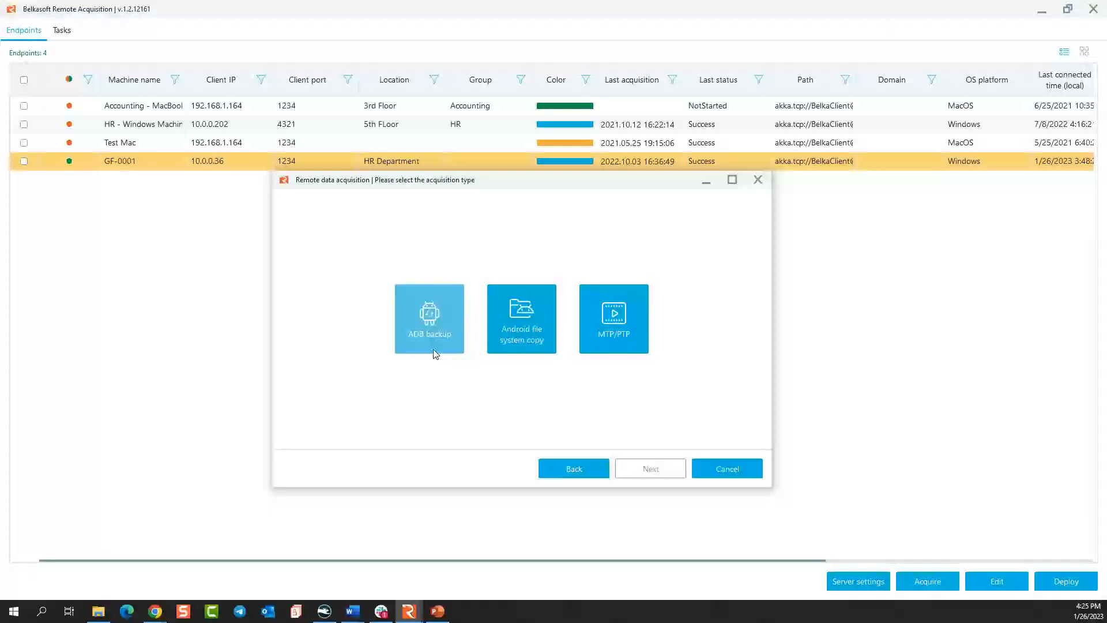
left_click(572, 467)
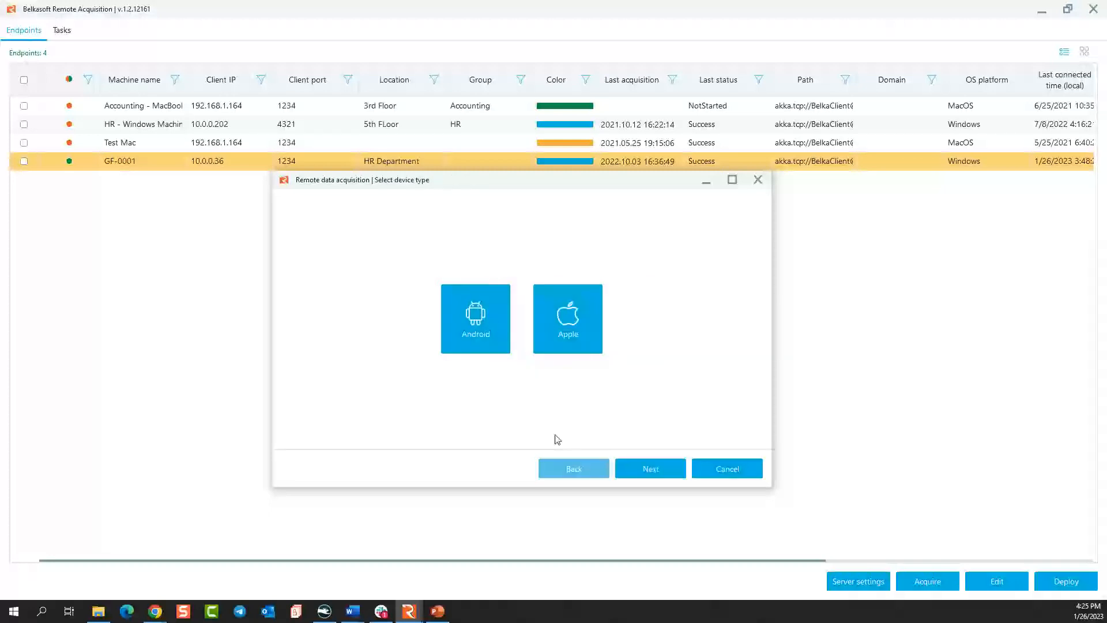
left_click(568, 320)
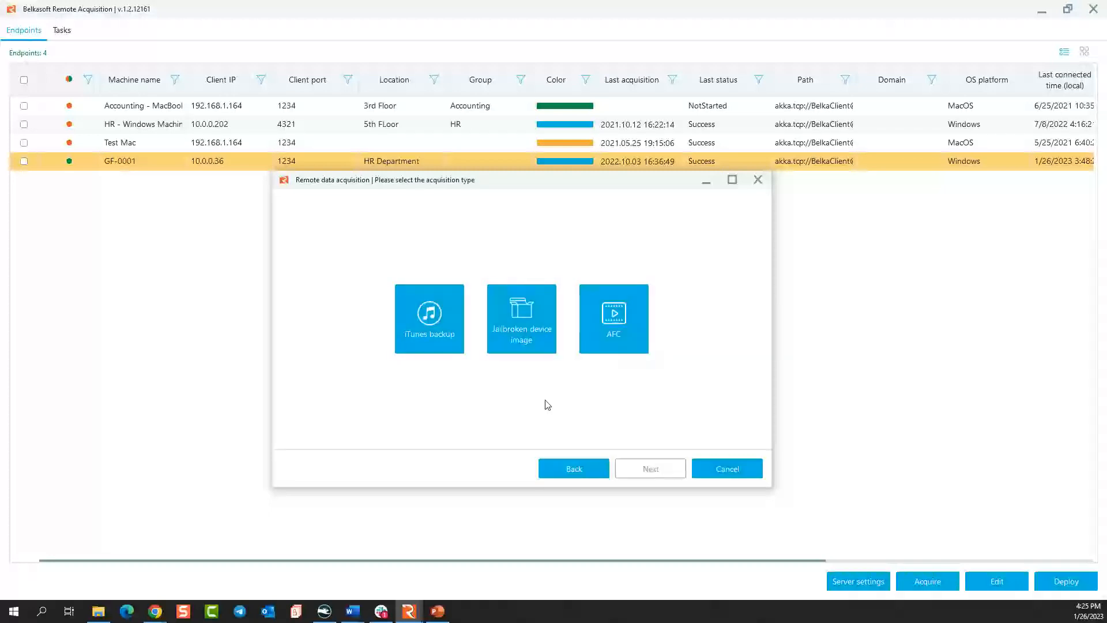
left_click(572, 471)
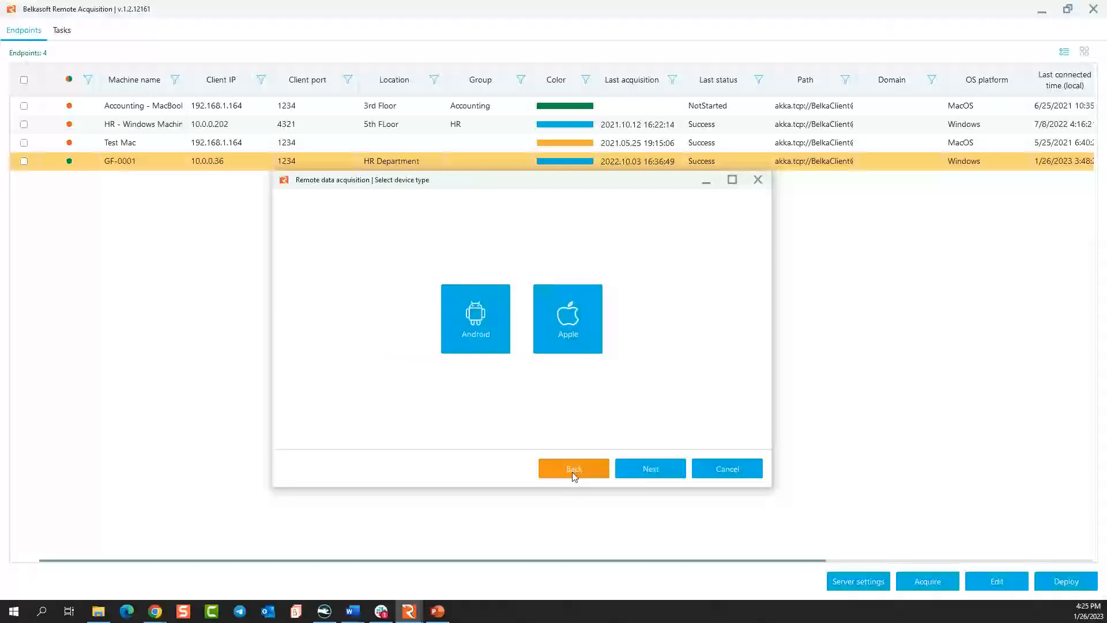
left_click(573, 470)
Set up a RAM acquisition with the SHA1 checksum, uploaded image verification, immediate start and upload, and deletion of the local image.
left_click(663, 316)
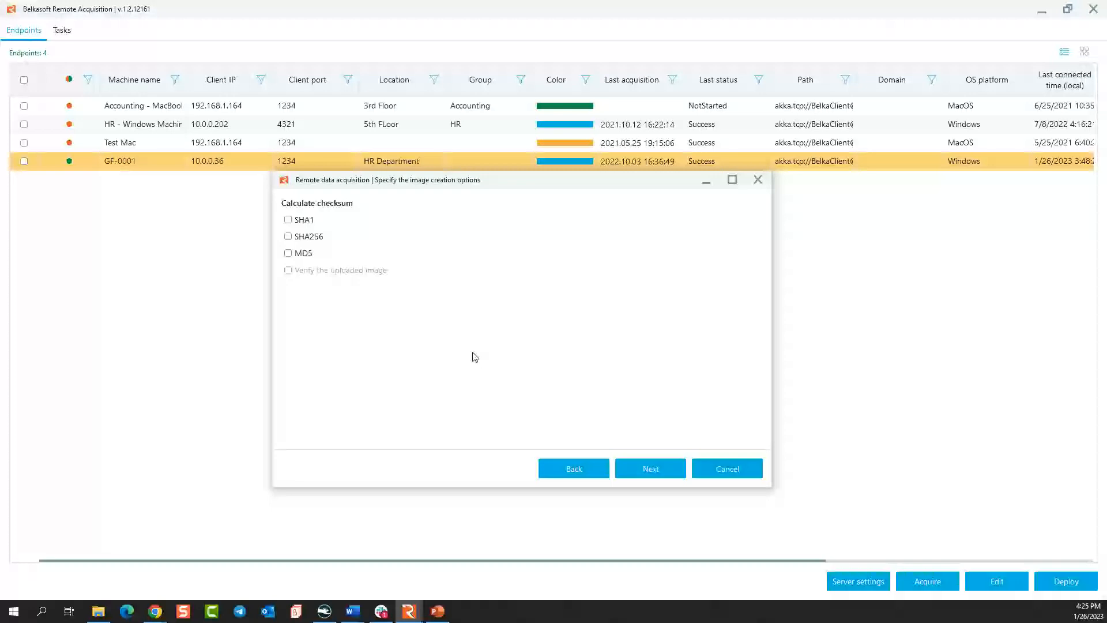
left_click(307, 225)
left_click(315, 271)
left_click(642, 472)
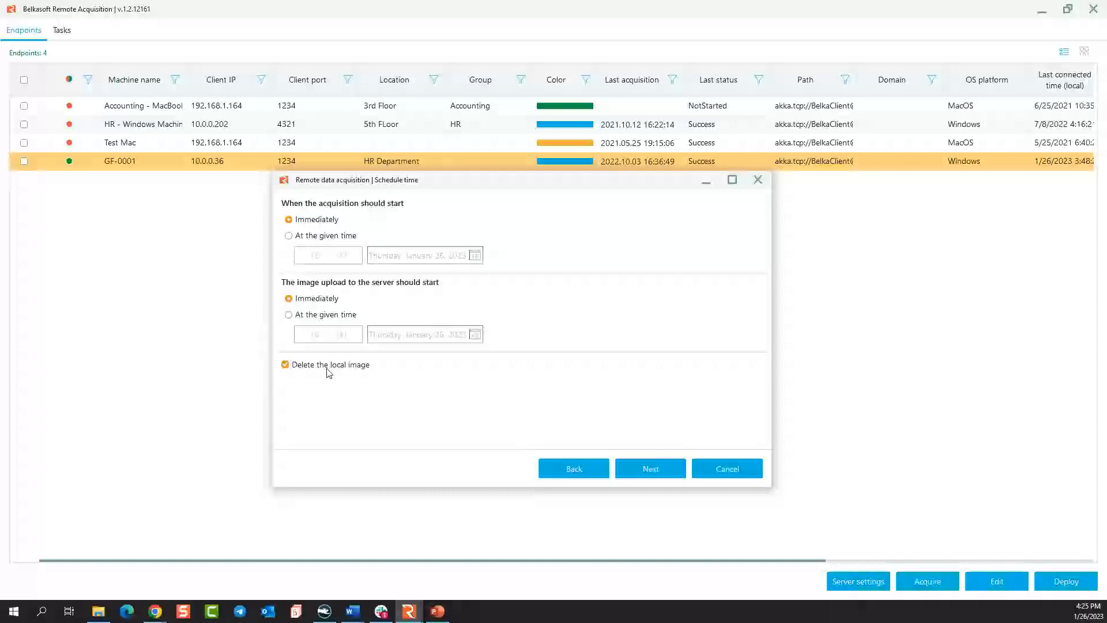
left_click(650, 470)
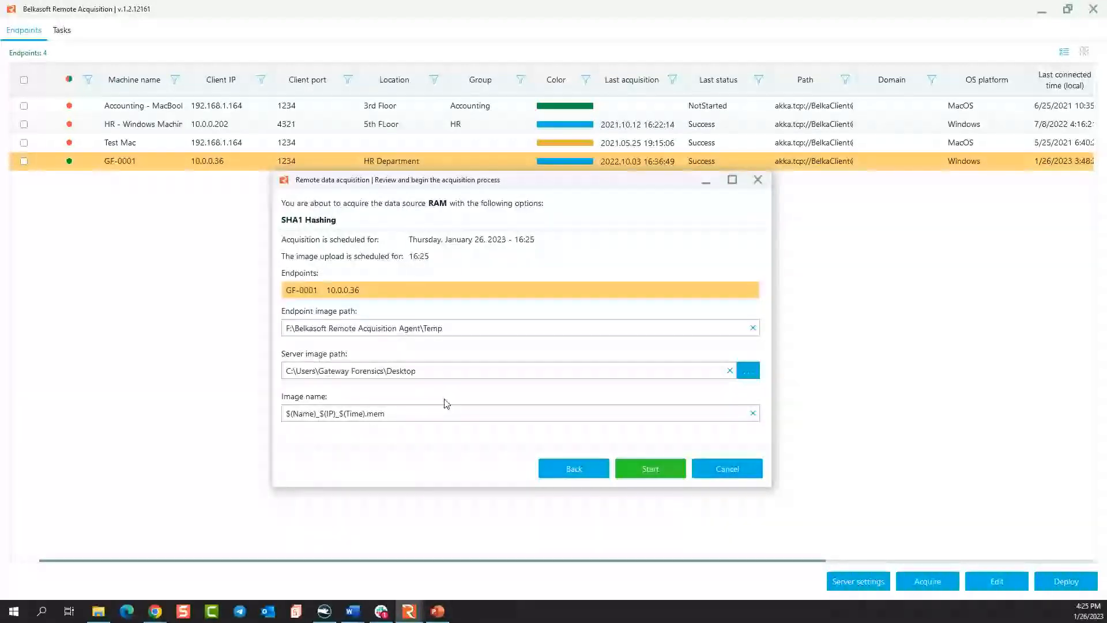
Check the .mem extension in the RAM image name, and cancel the acquisition without starting it.
double_click(375, 413)
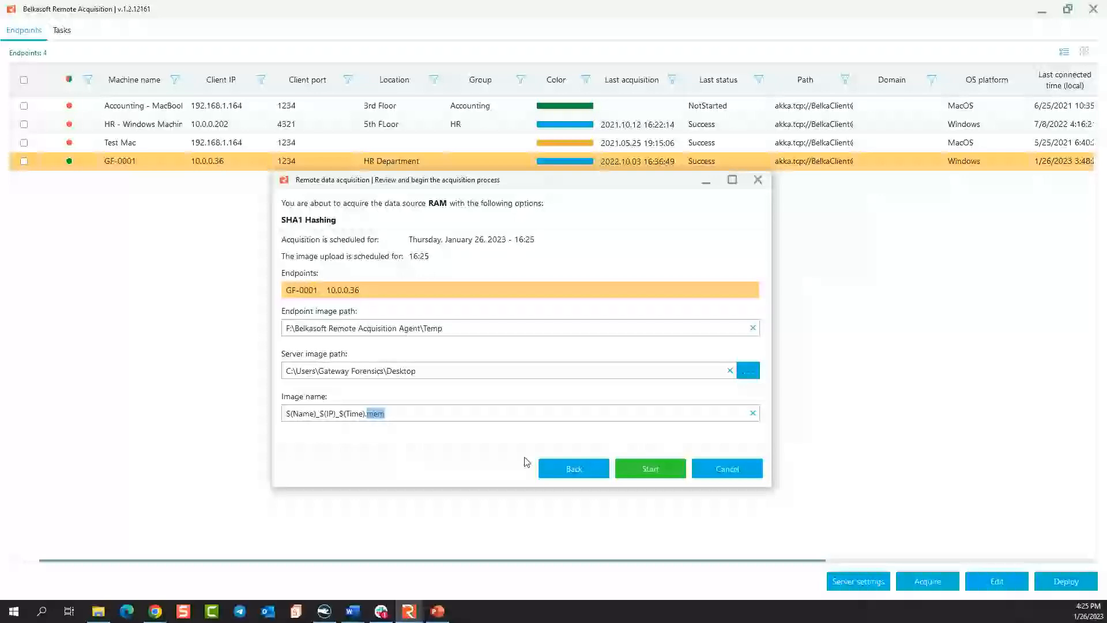
left_click(581, 472)
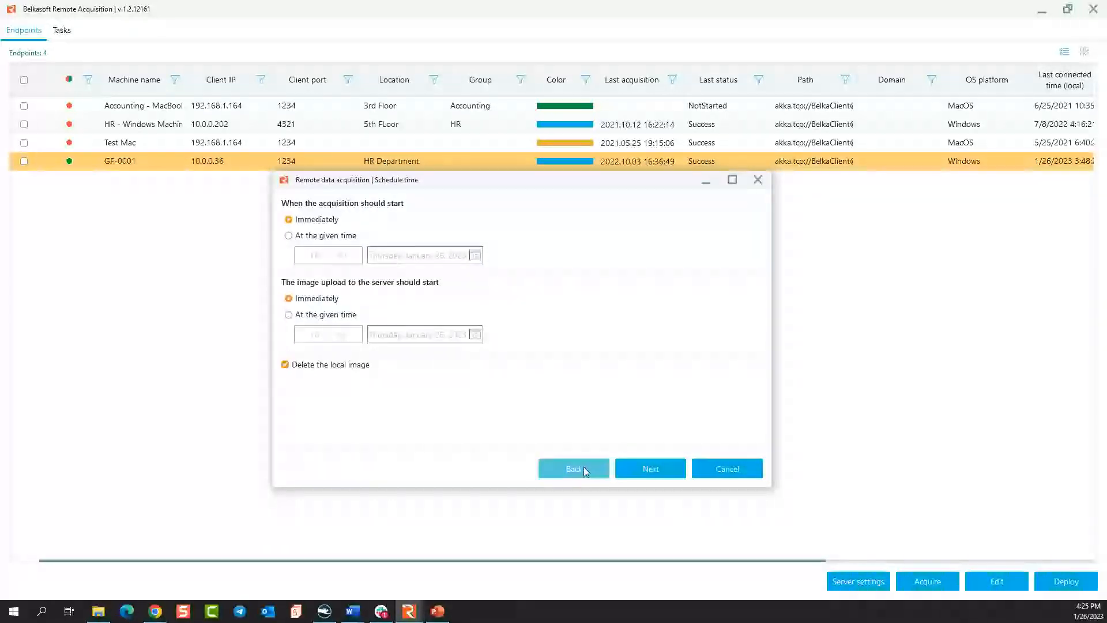
left_click(578, 469)
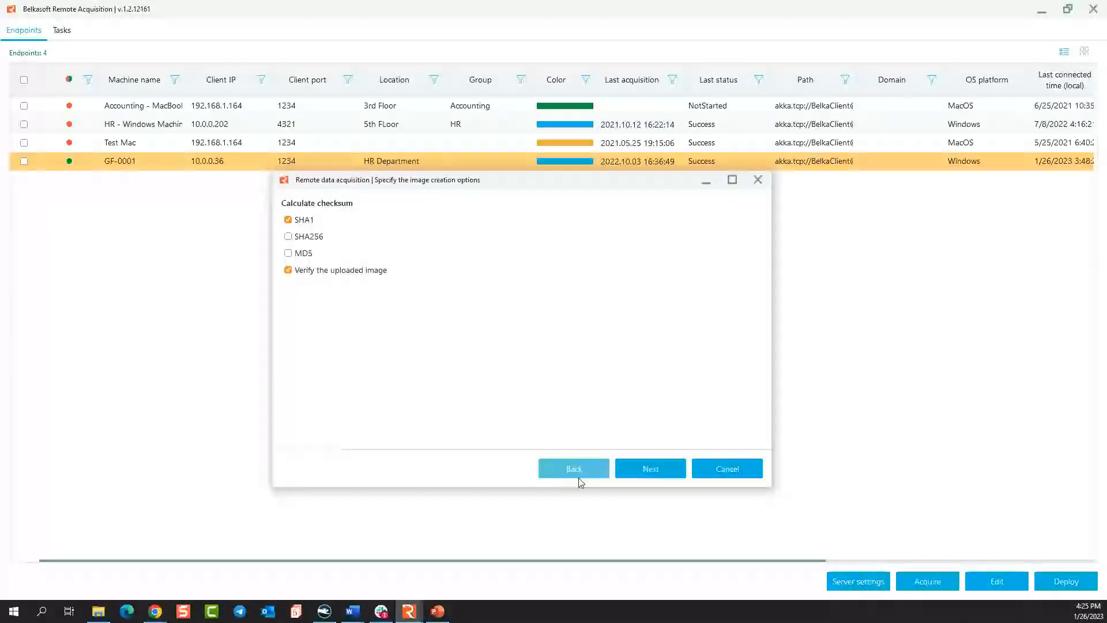
left_click(589, 470)
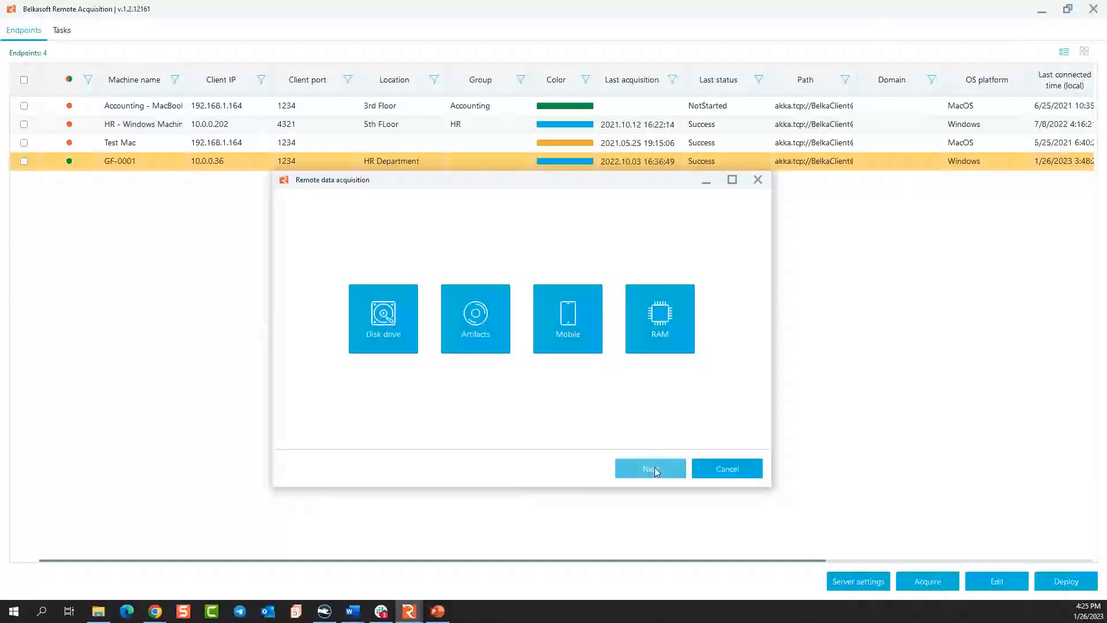
left_click(734, 468)
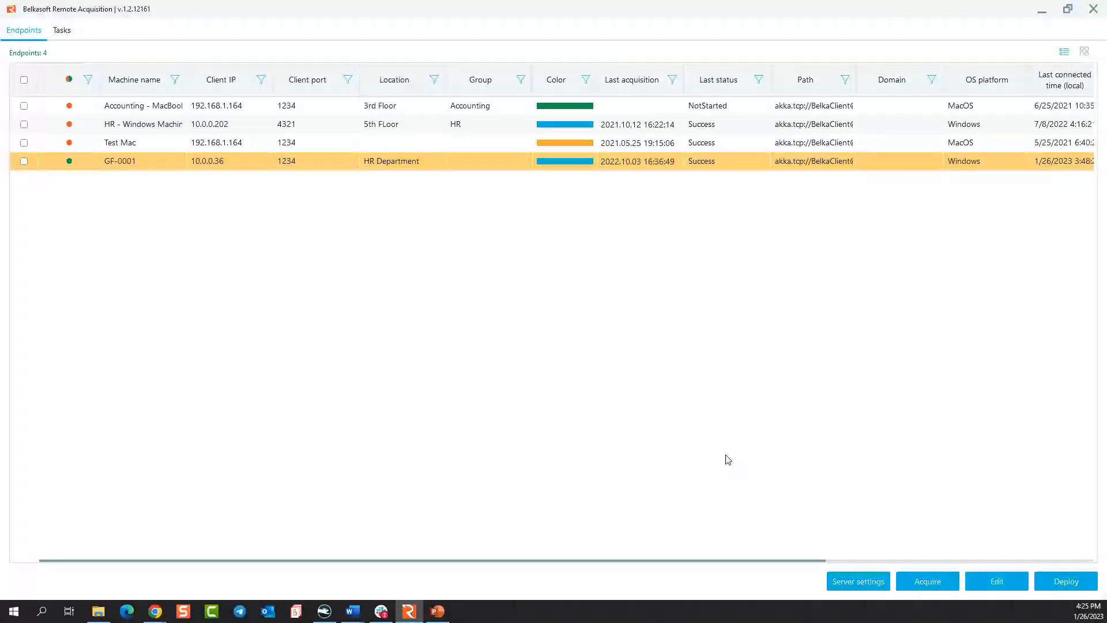
Look at the endpoints in the card view, and return to the table view.
left_click(1084, 52)
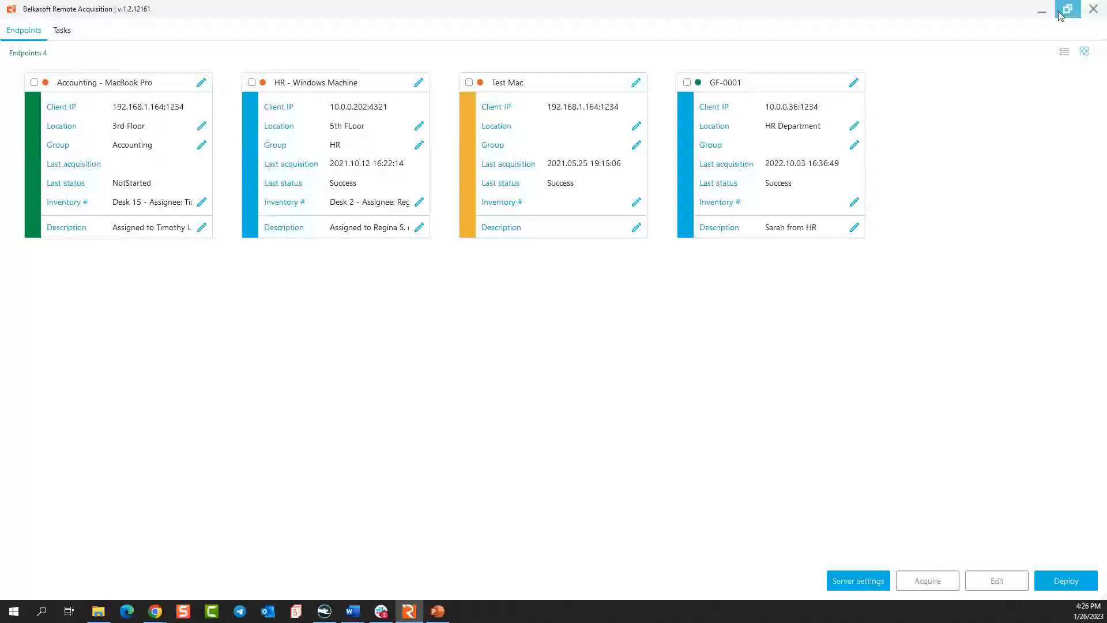
left_click(1065, 52)
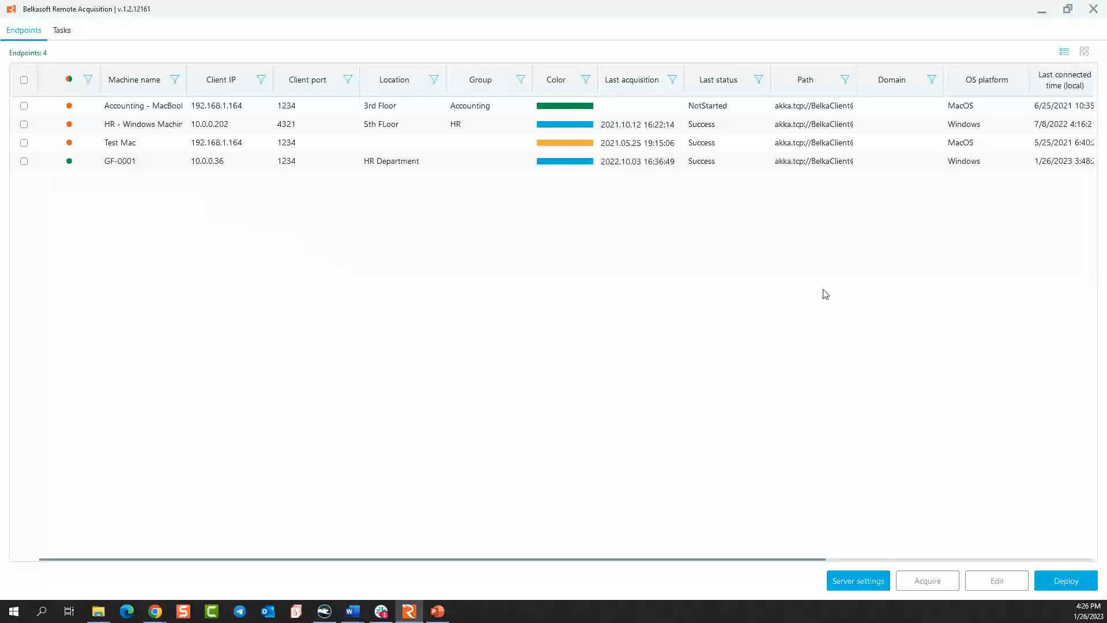
Review the Windows agent's WMI deployment for endpoints outside the Remote Acquisition address range, up to the router configuration, and close the deployment wizard.
left_click(1087, 586)
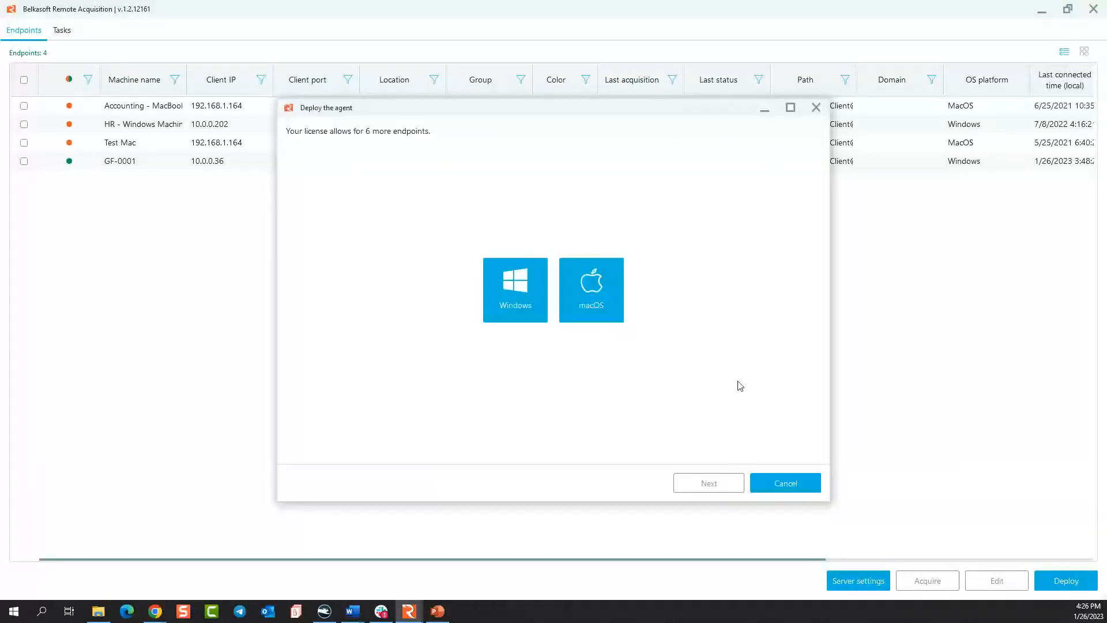
left_click(530, 283)
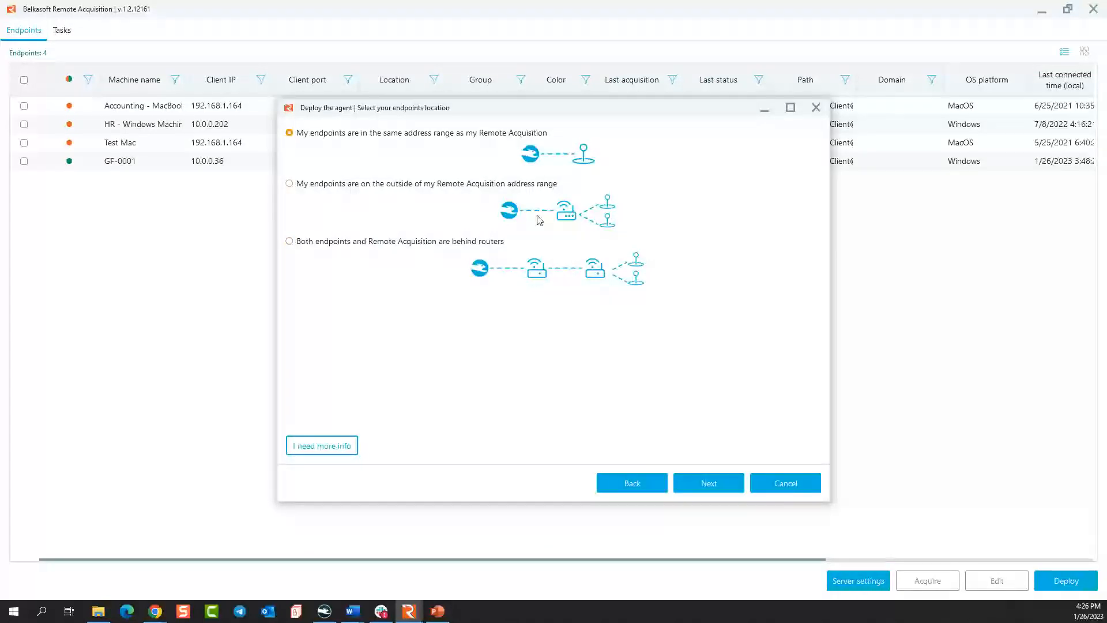
left_click(504, 187)
left_click(704, 480)
left_click(588, 299)
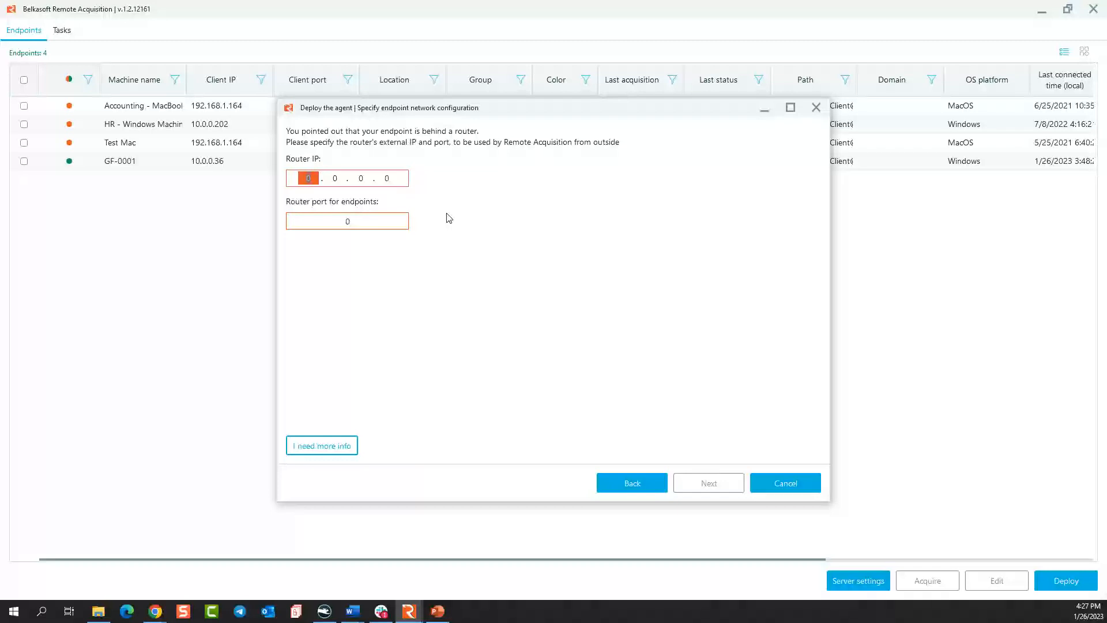
left_click(638, 484)
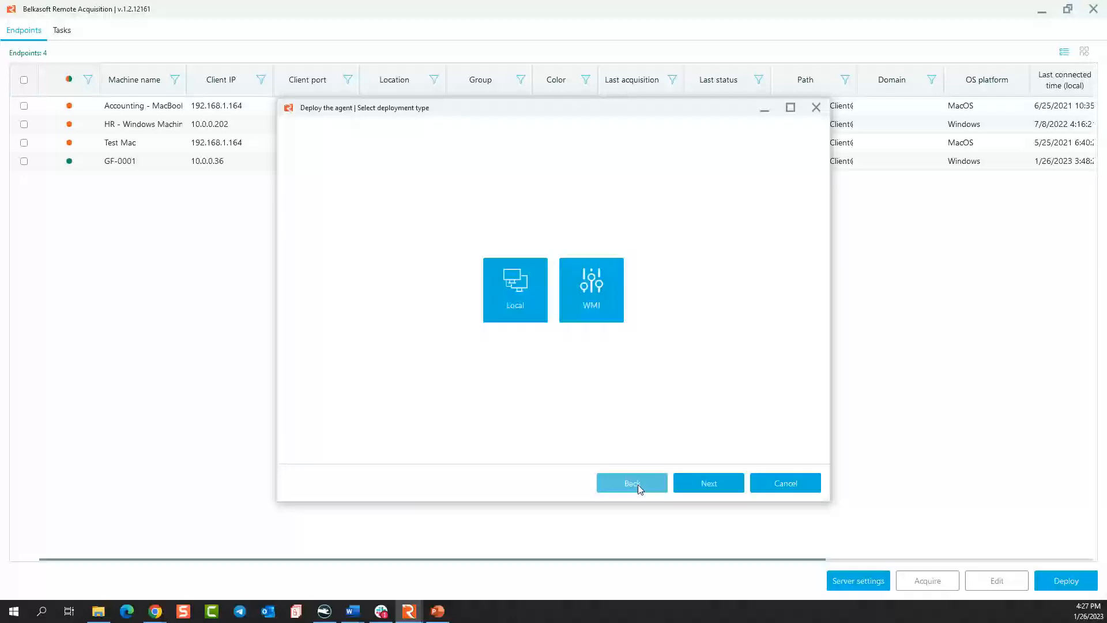
left_click(639, 484)
left_click(640, 484)
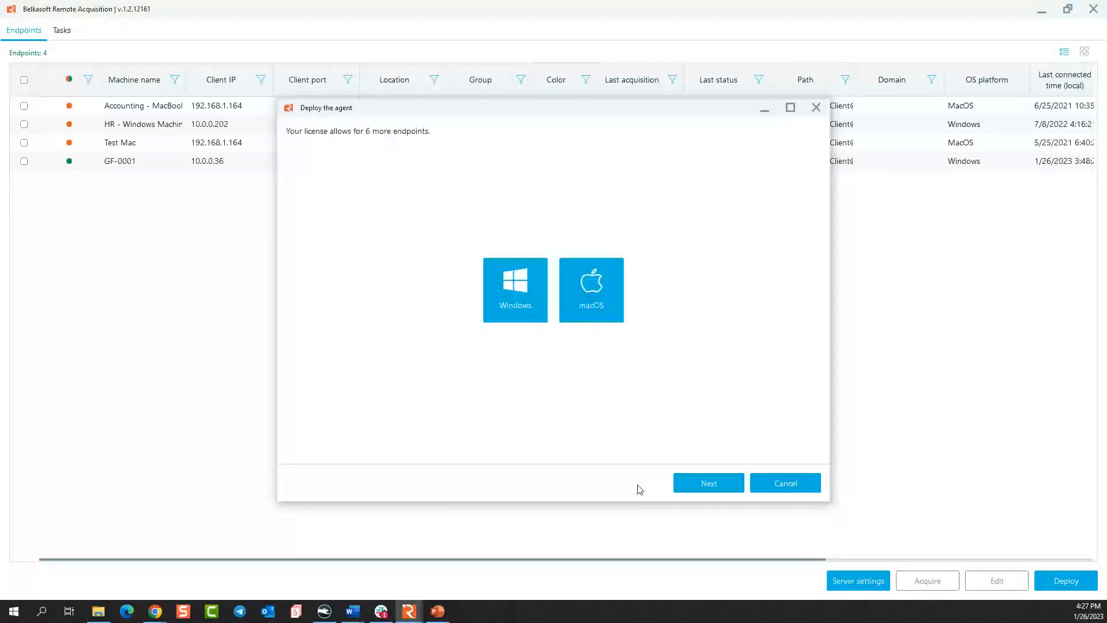
left_click(816, 107)
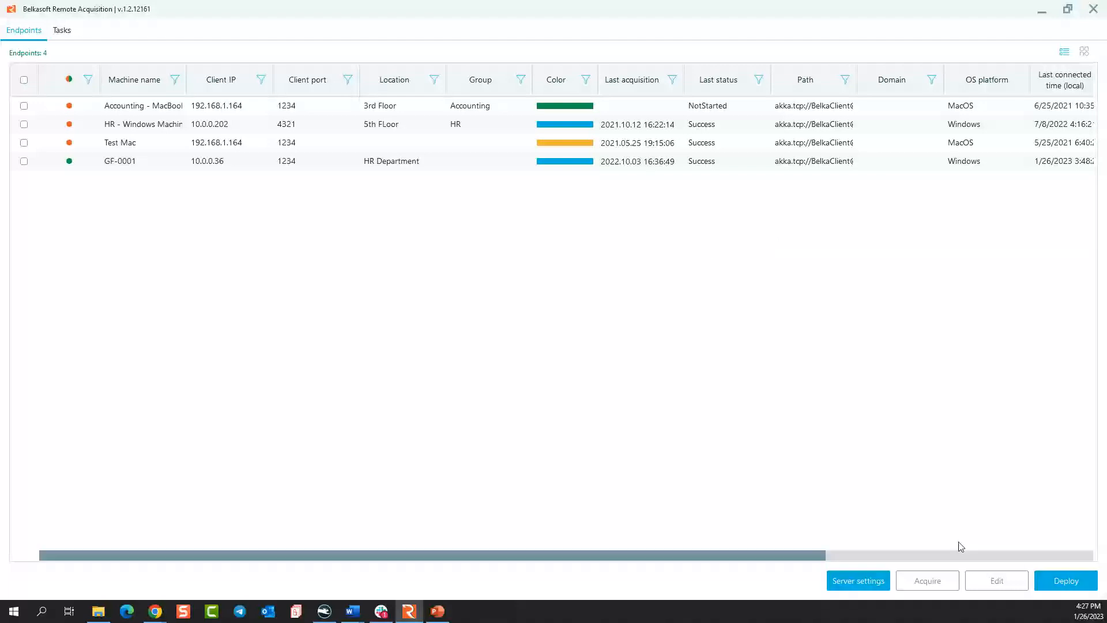
Open the task list, and switch to PowerPoint to present the Contact us slide full screen.
left_click(60, 32)
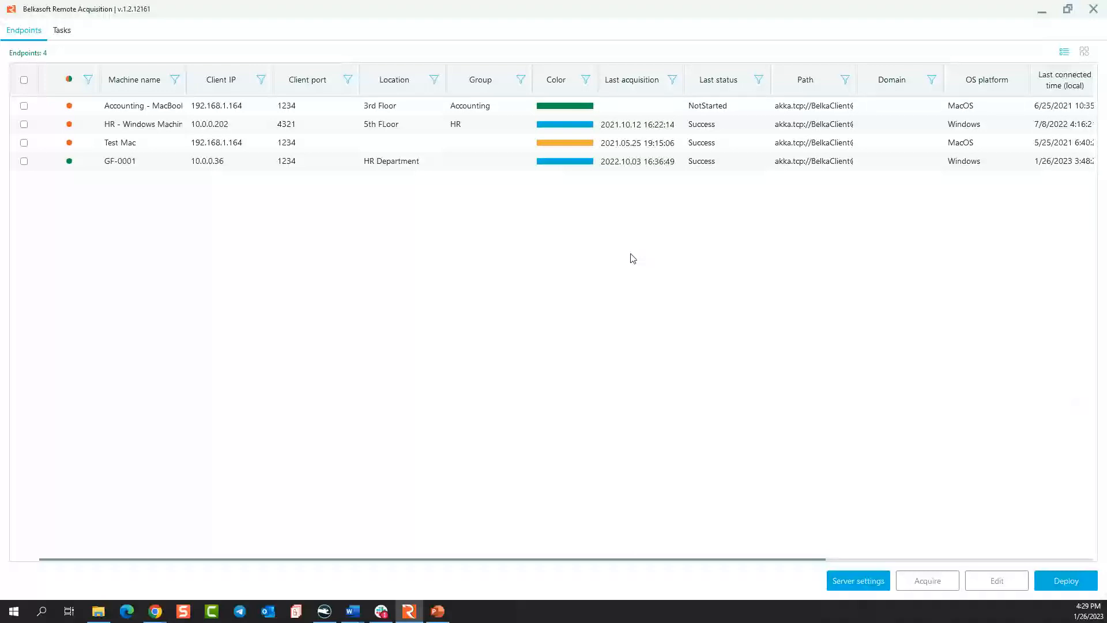
left_click(437, 612)
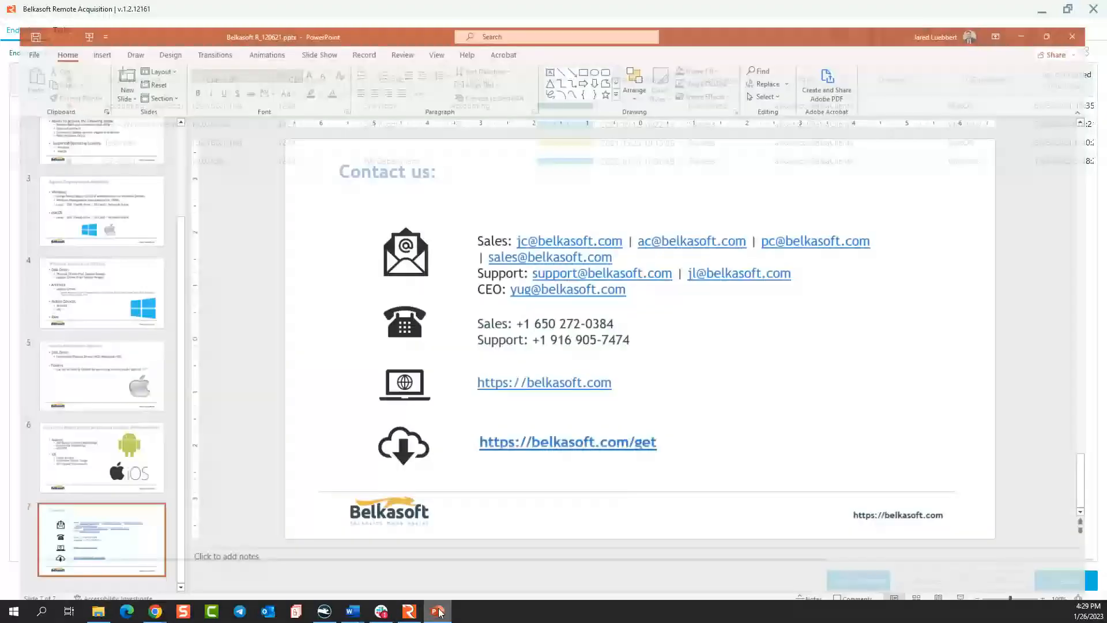
left_click(978, 593)
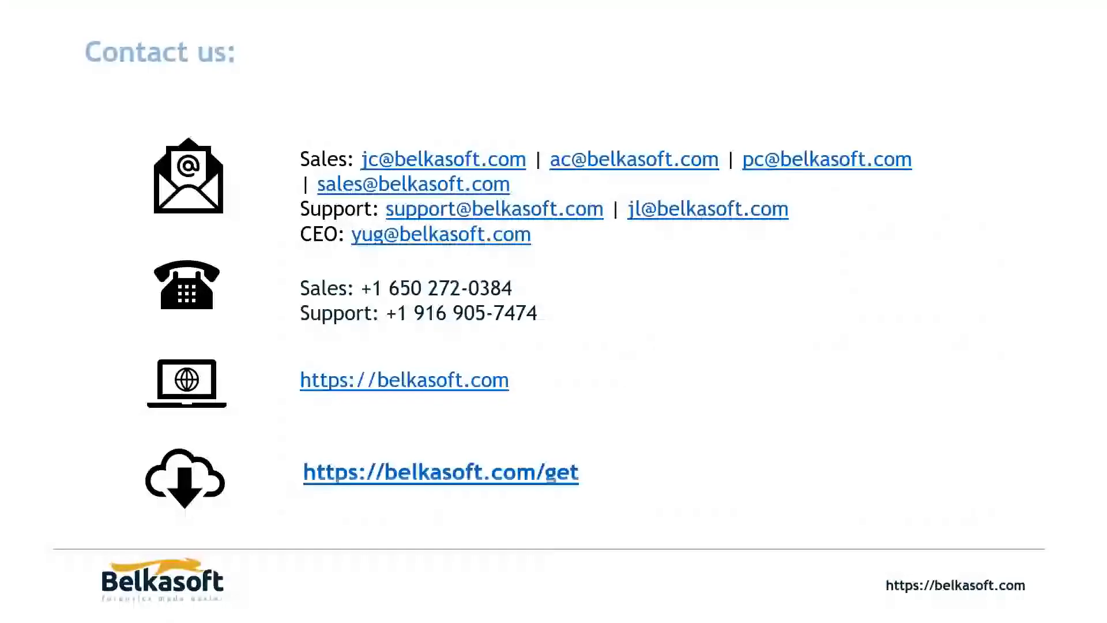